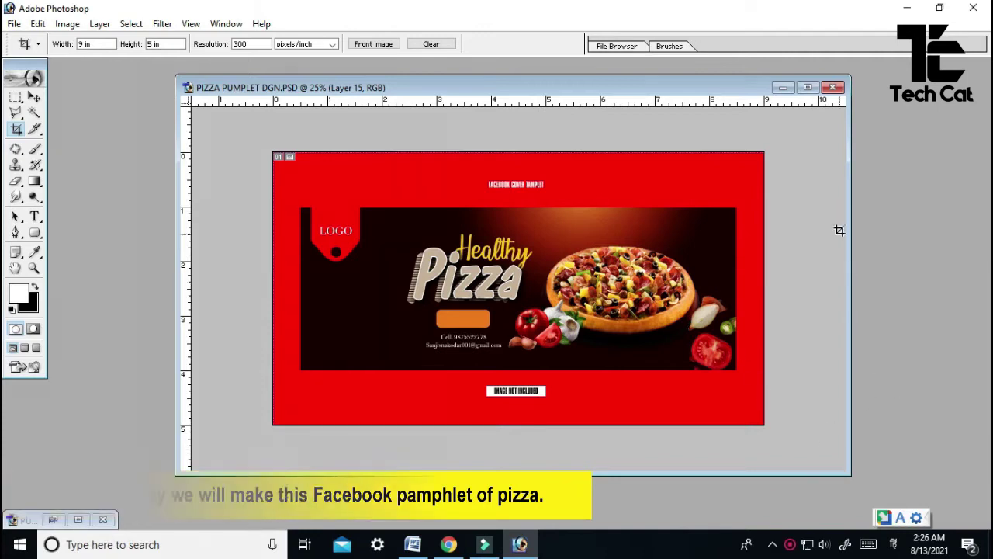
Minimize the finished pizza design and create a new RGB document 9 inches wide and 5 inches high at 300 pixels/inch
left_click(784, 88)
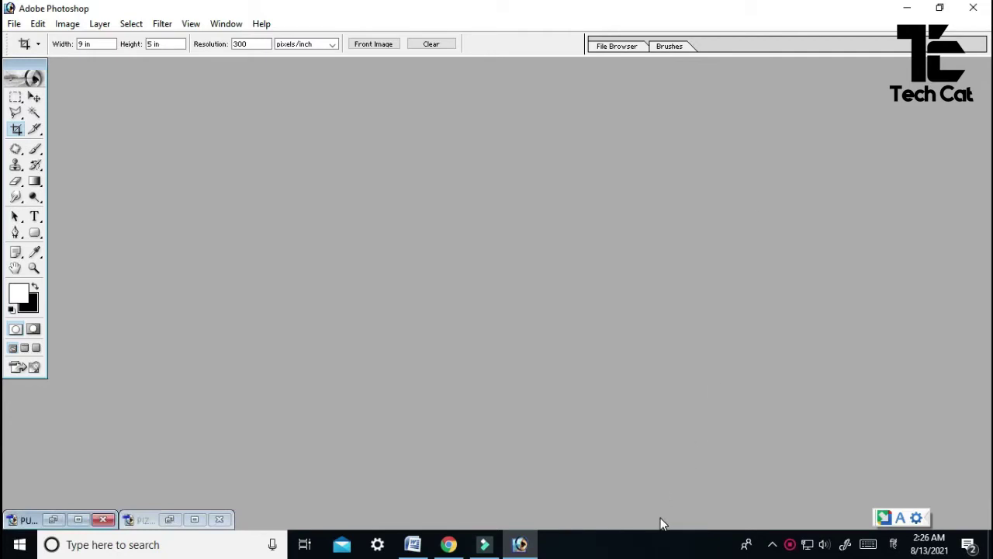
key("ctrl+n")
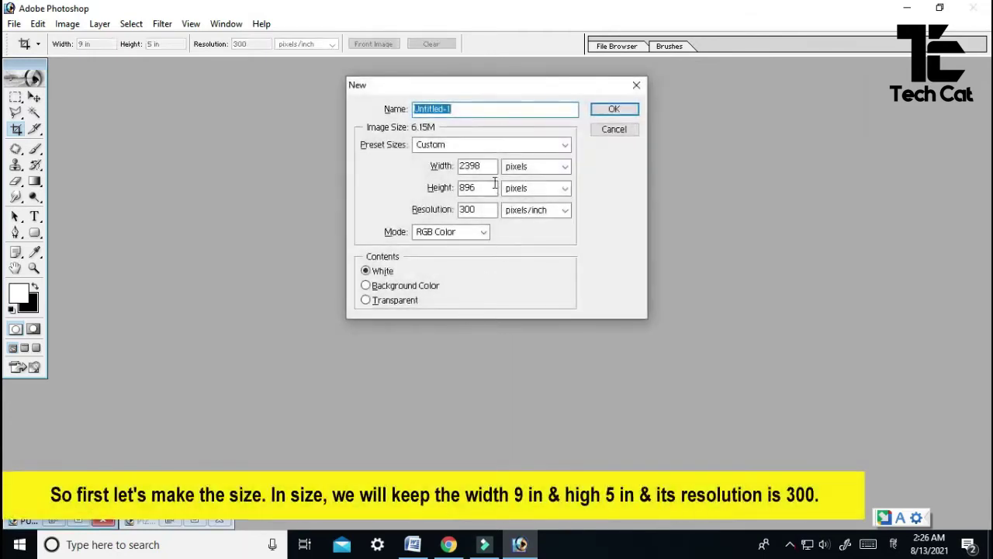
double_click(489, 168)
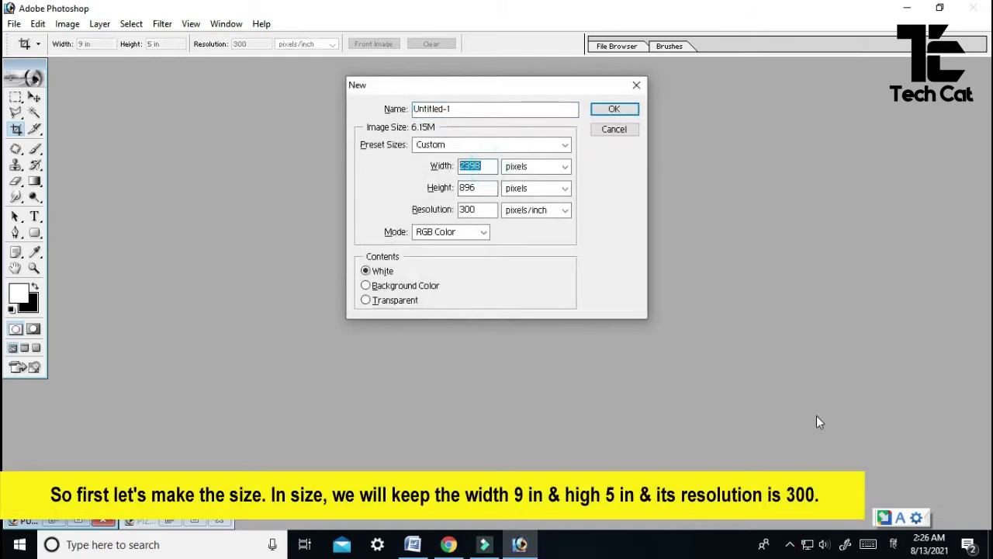
type("9")
key("Tab")
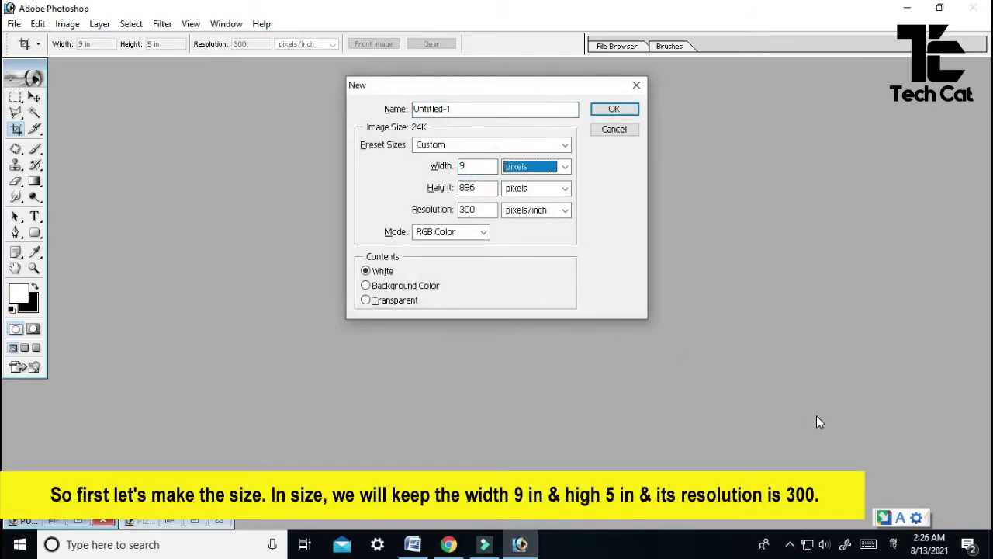
key("Down")
key("Tab")
type("5")
key("Tab")
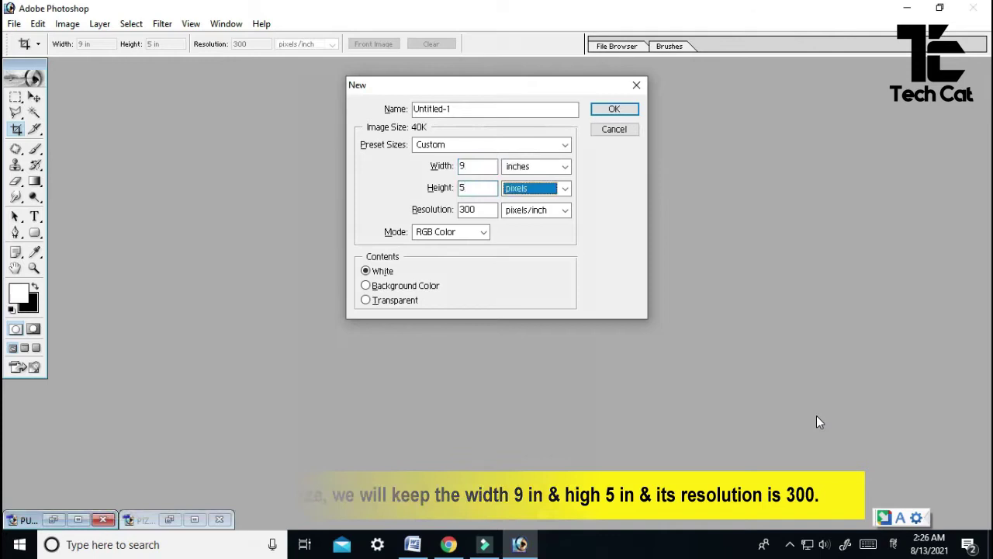
key("Down")
key("Tab")
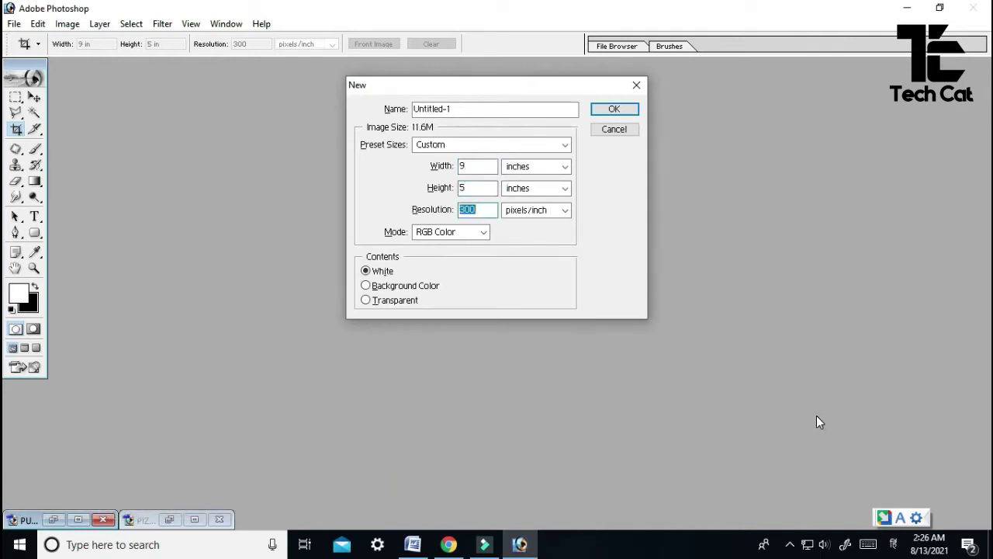
key("Return")
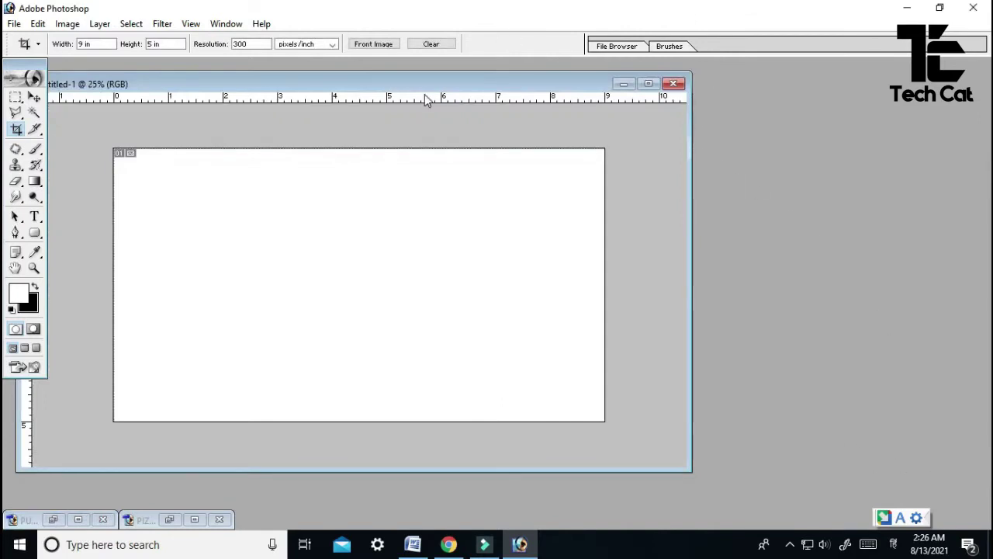
Set the foreground colour to bright red and fill the whole blank canvas with it
left_click_drag(433, 81, 545, 99)
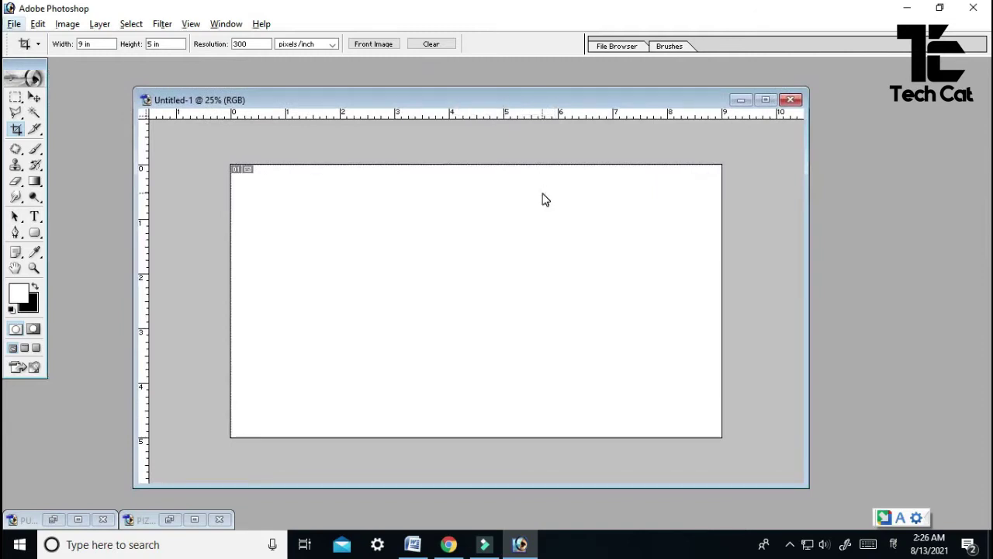
left_click(19, 294)
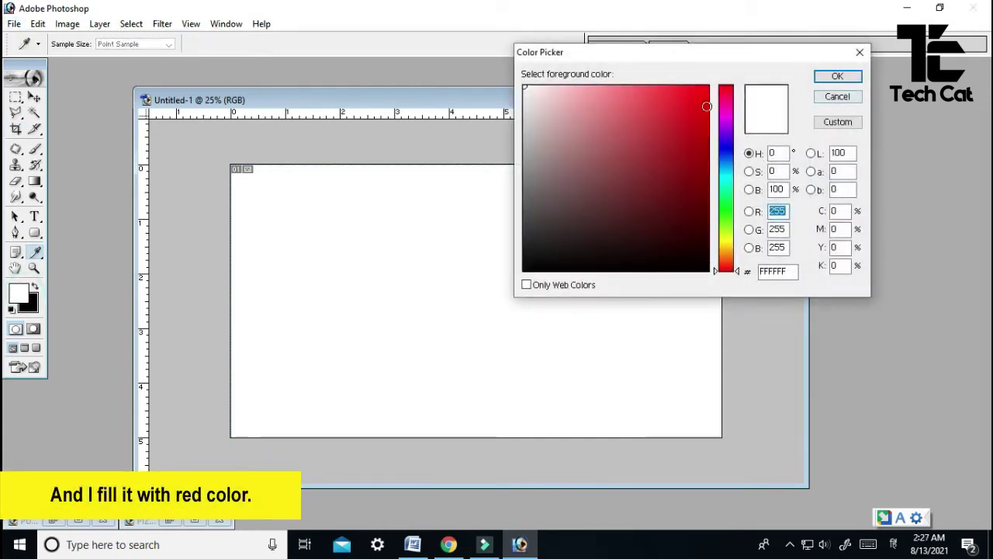
left_click_drag(706, 106, 710, 85)
left_click(836, 76)
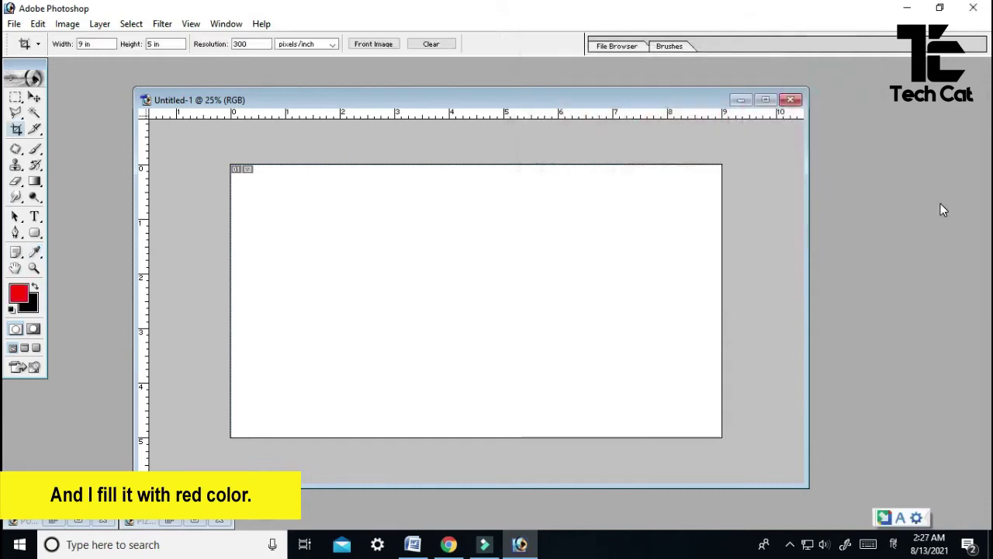
key("alt+e")
key("l")
key("Return")
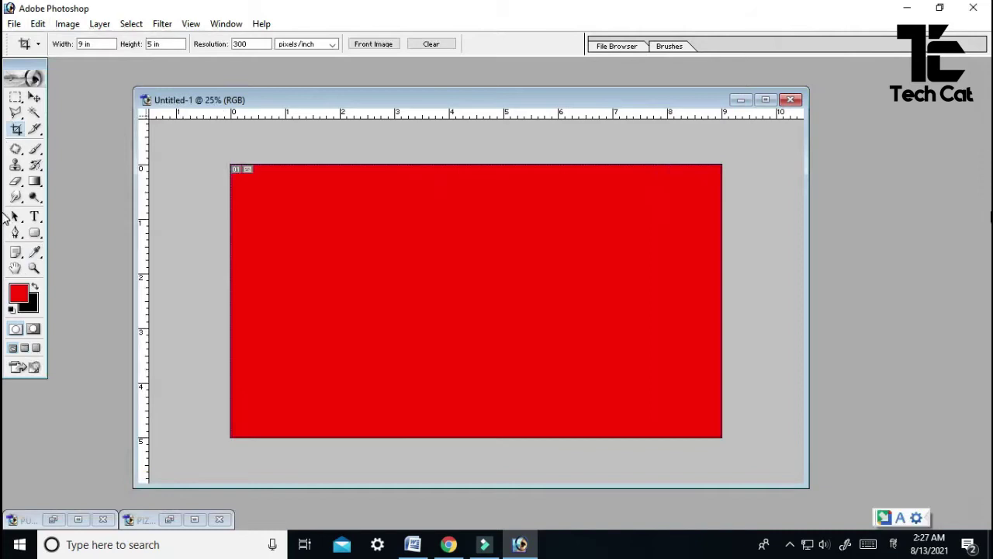
Create a second white RGB document 7.993 inches wide and 2.987 inches high at 300 pixels/inch
key("m")
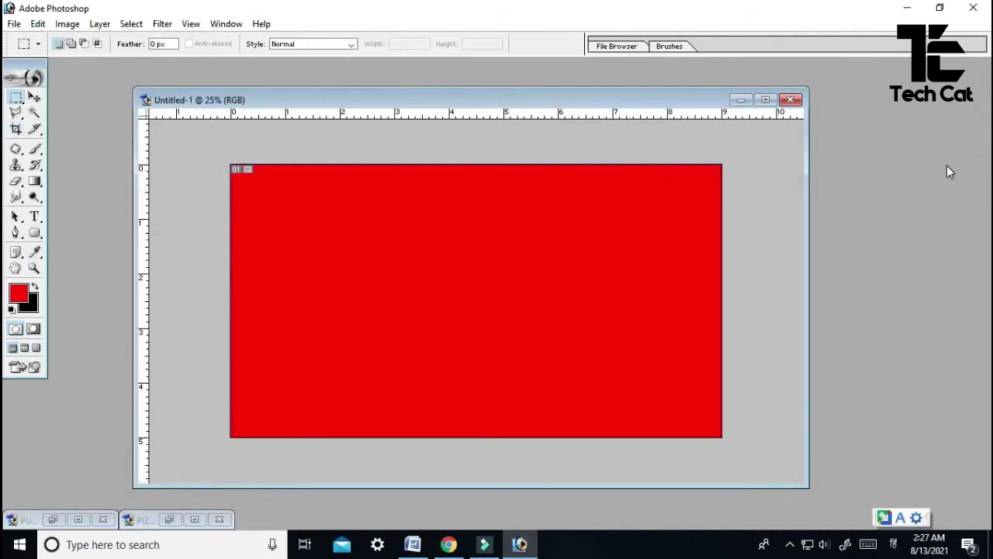
key("ctrl+n")
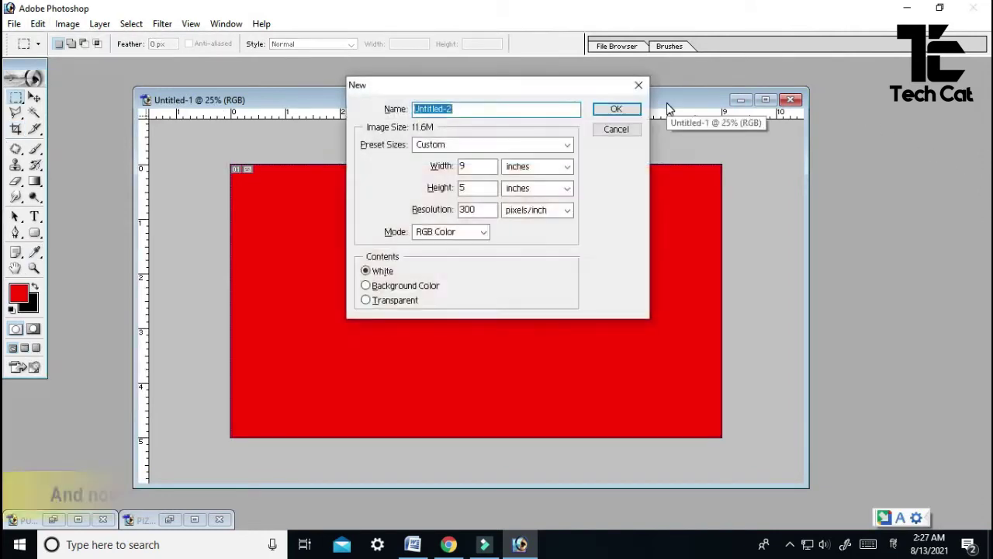
double_click(474, 165)
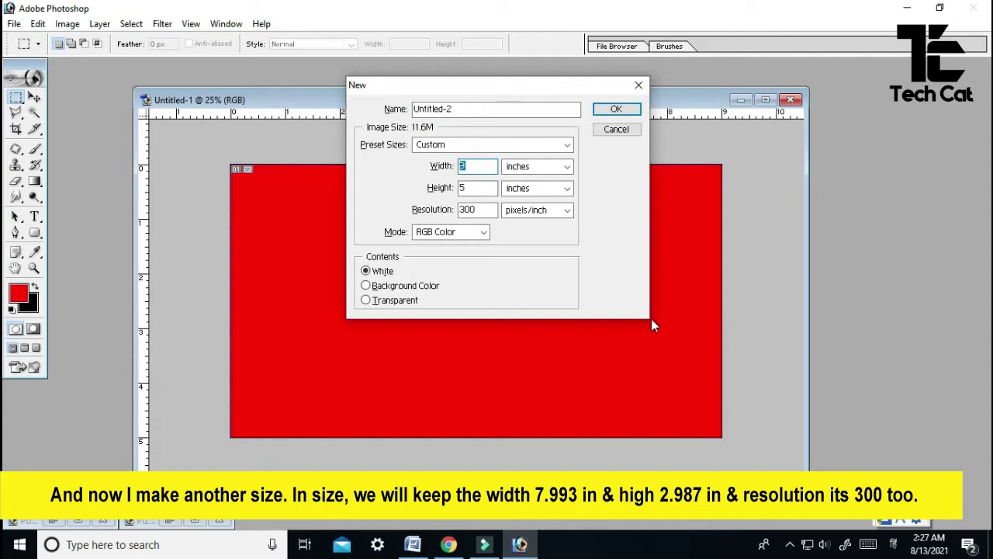
type("7.993")
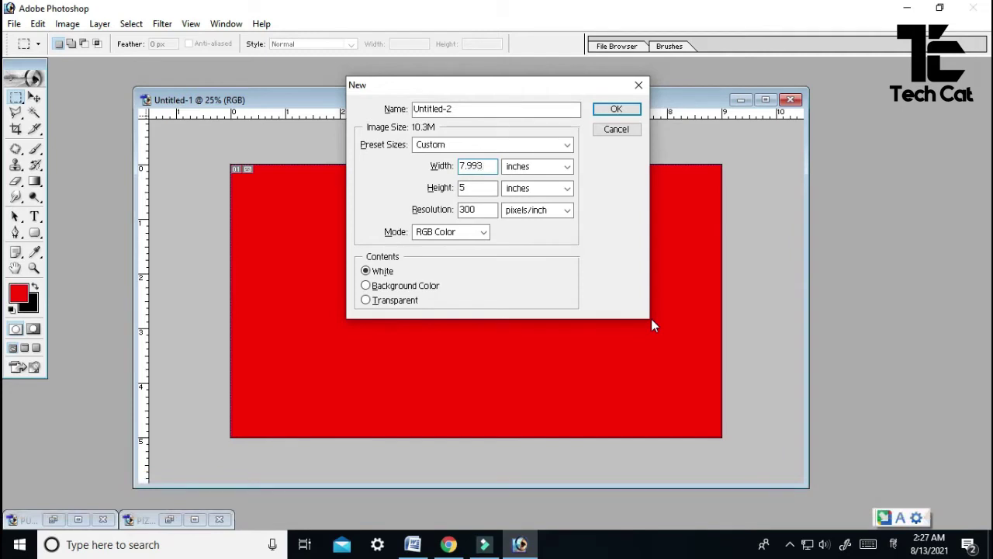
key("Tab")
key("Tab")
type("2")
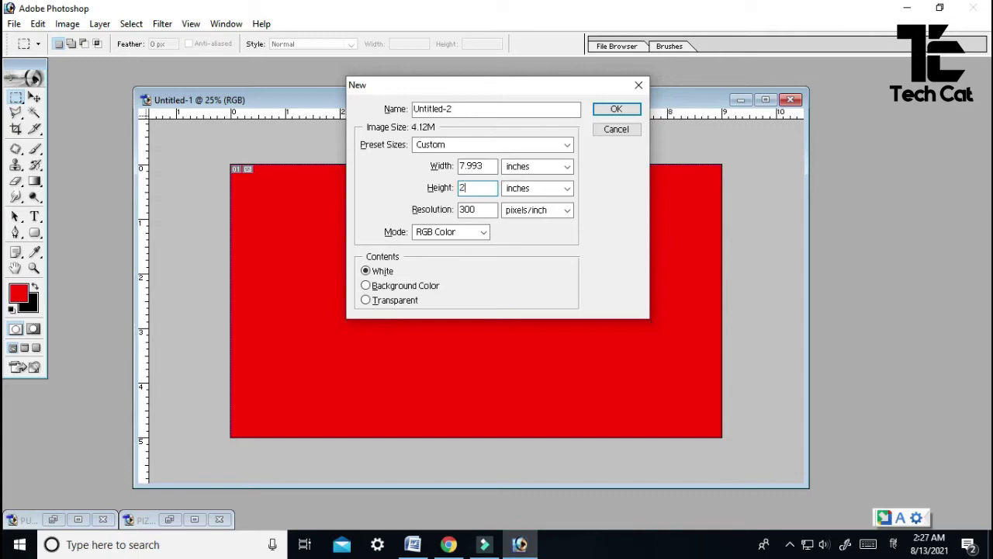
type(".99")
key("BackSpace")
type("87")
left_click(615, 108)
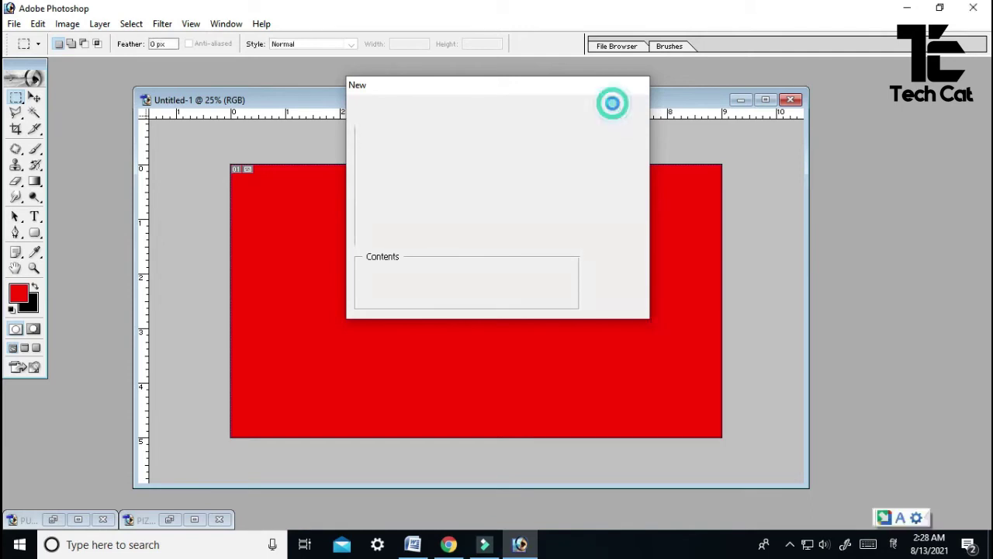
Copy the entire white canvas, minimize its document, and paste it as a new layer in the red document
key("ctrl+a")
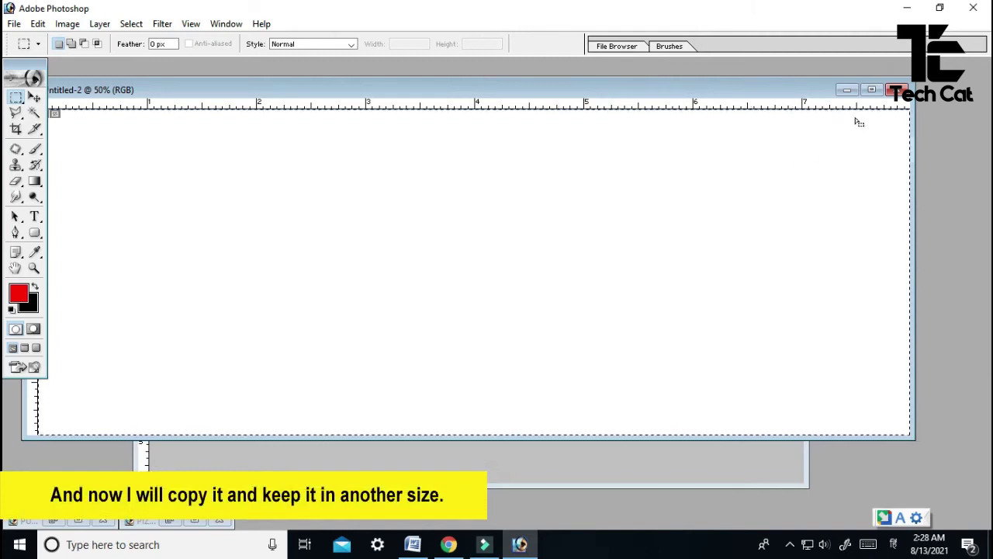
left_click(847, 90)
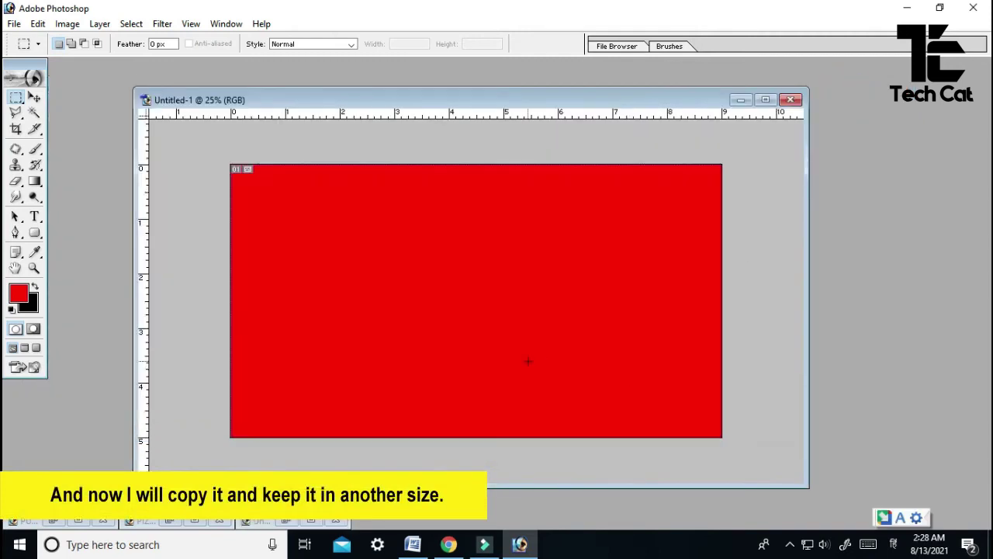
key("ctrl+v")
key("v")
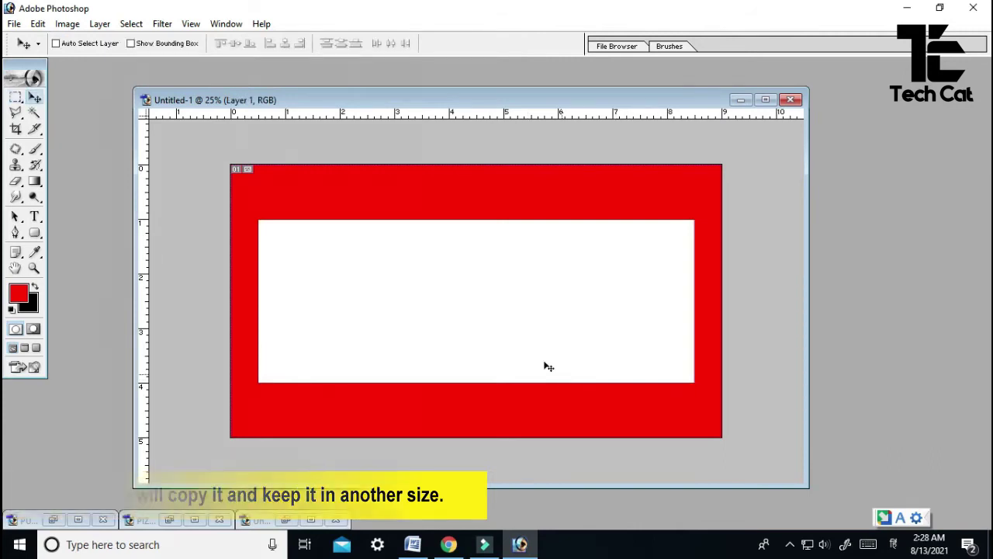
Load the transparency of the pasted white rectangle's layer as a new selection
right_click(481, 306)
left_click(516, 313)
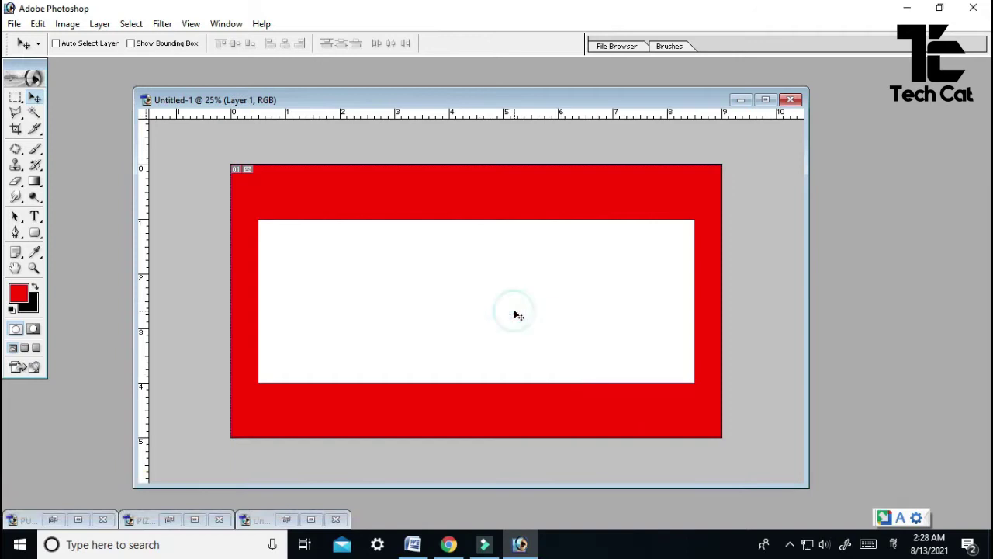
key("alt+s")
key("l")
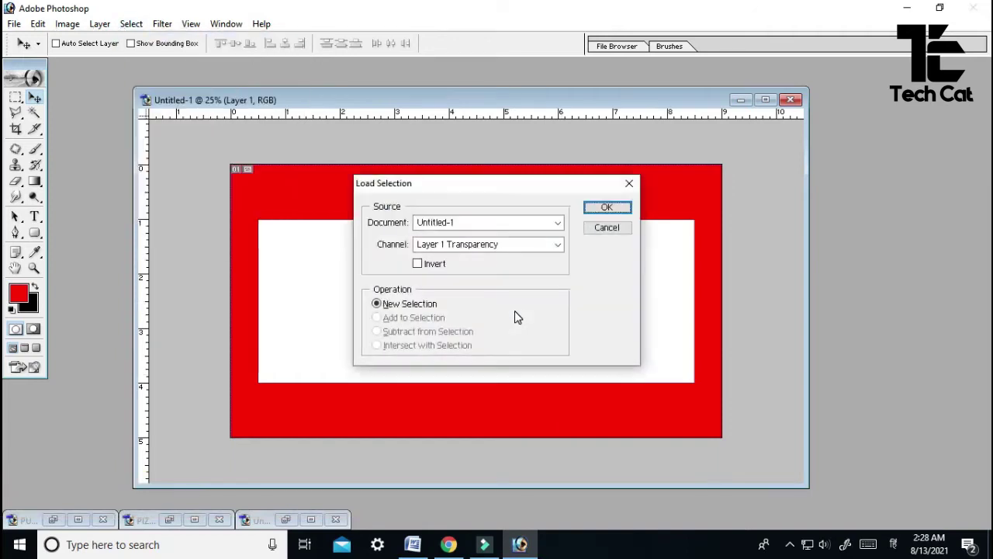
key("Return")
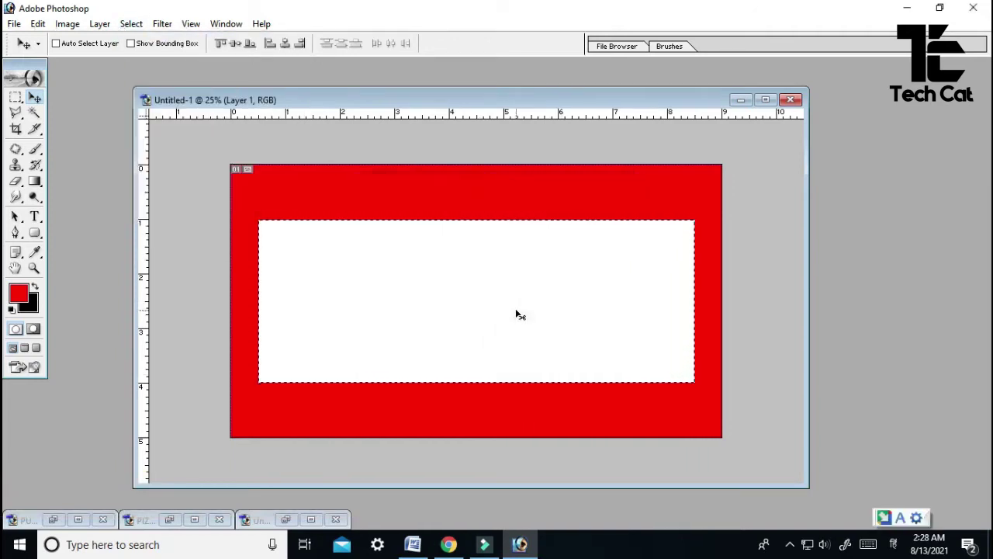
Fill the selected rectangle with an orange-to-dark-brown radial gradient centred just above its upper edge, right of the middle, and deselect
key("g")
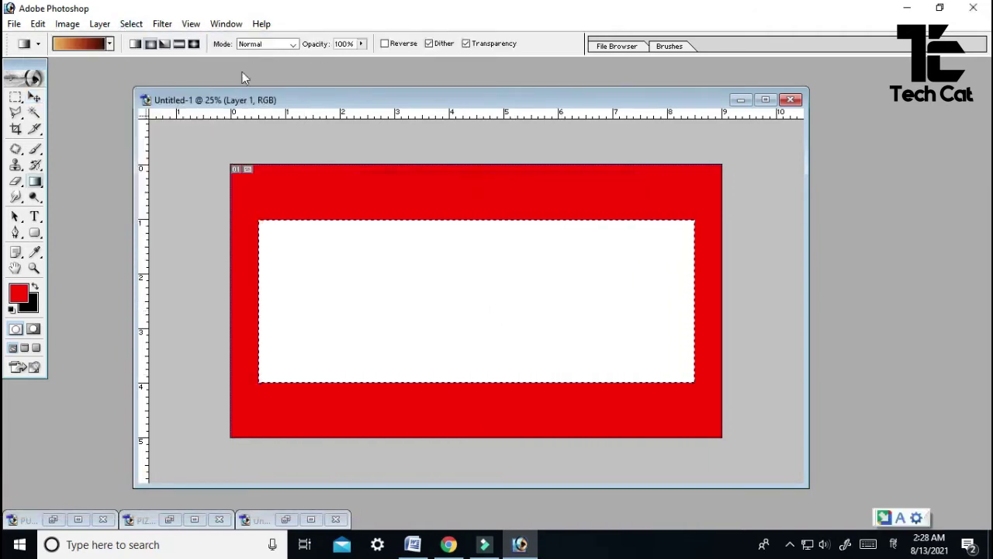
left_click(81, 43)
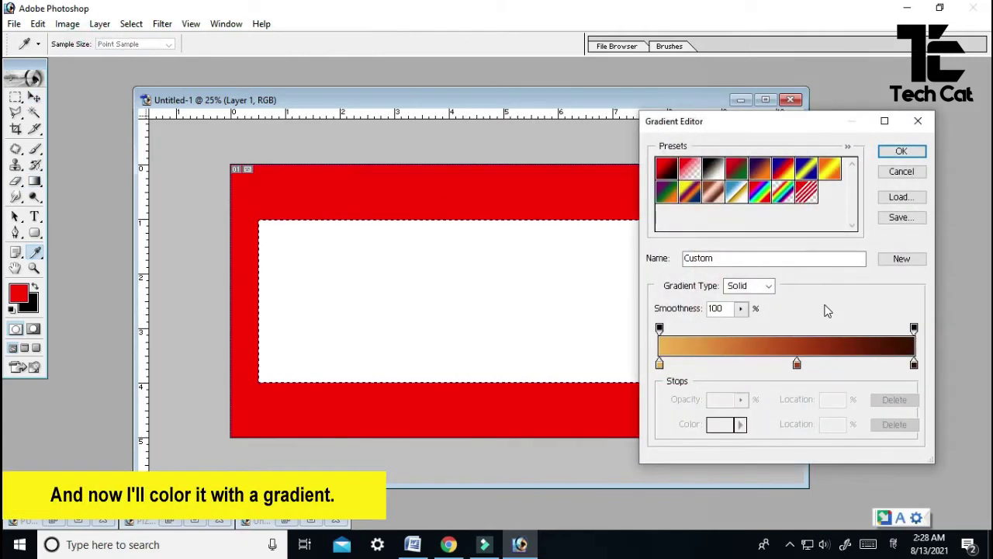
left_click(910, 154)
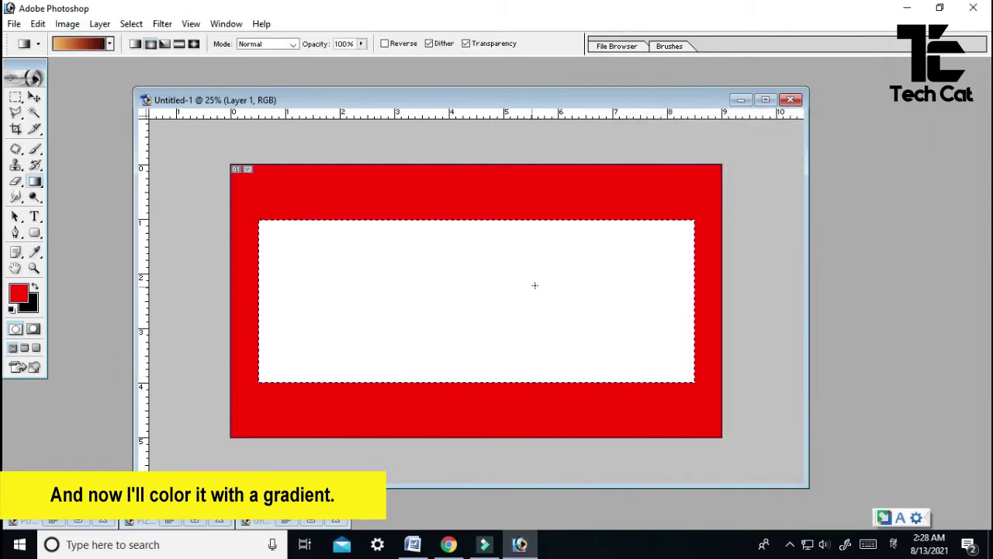
left_click_drag(551, 259, 399, 366)
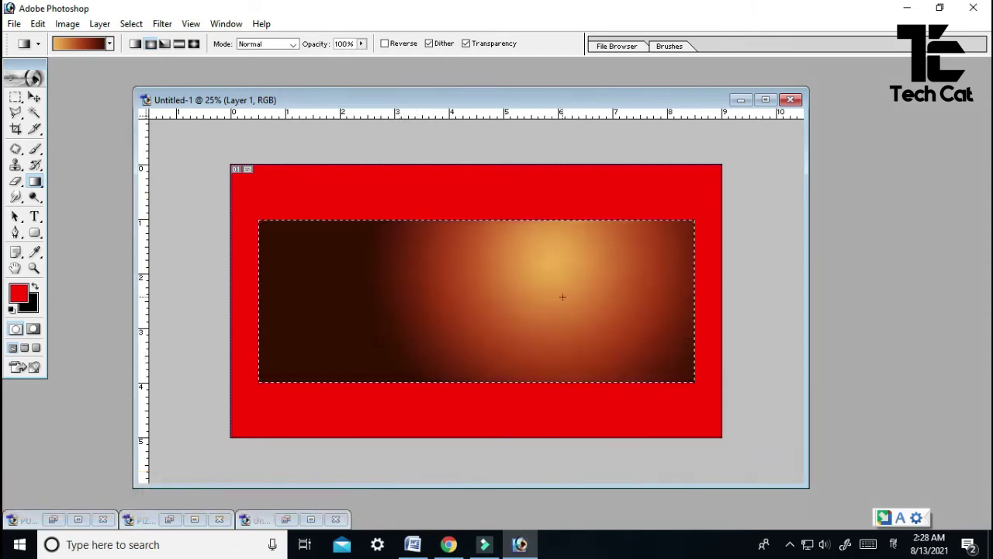
left_click_drag(485, 297, 439, 337)
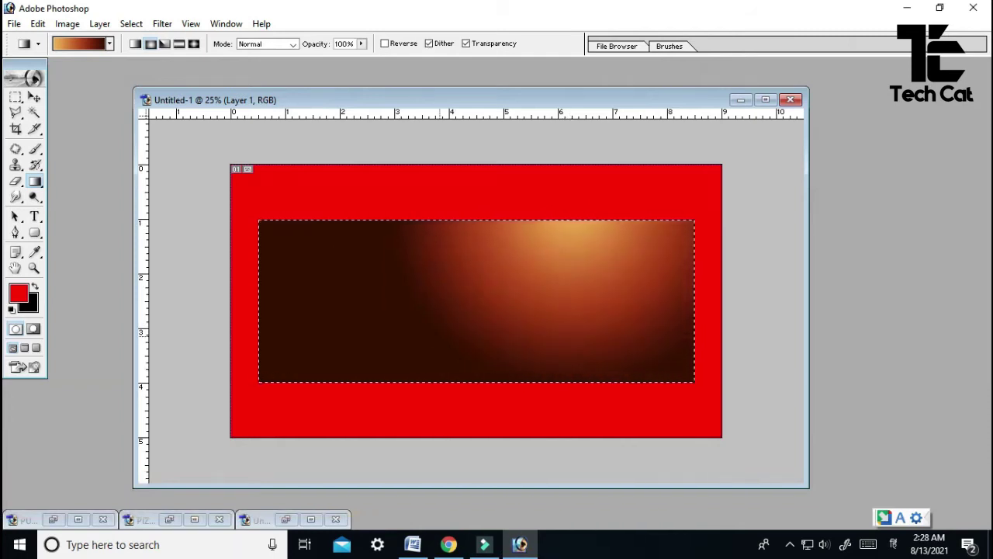
left_click_drag(554, 179, 437, 310)
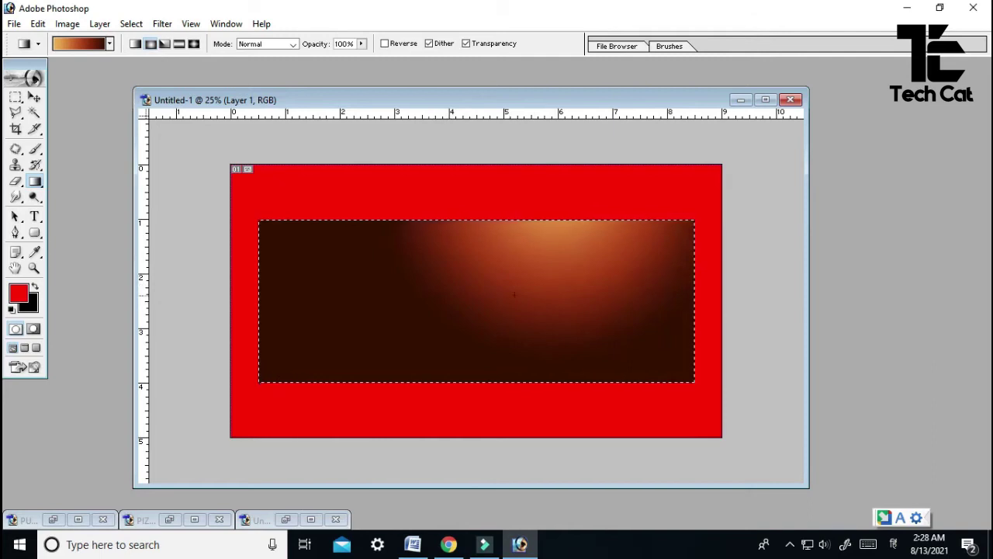
key("ctrl+d")
Open the Background Dgn.PSD file of design elements from the All Graphics folder
key("v")
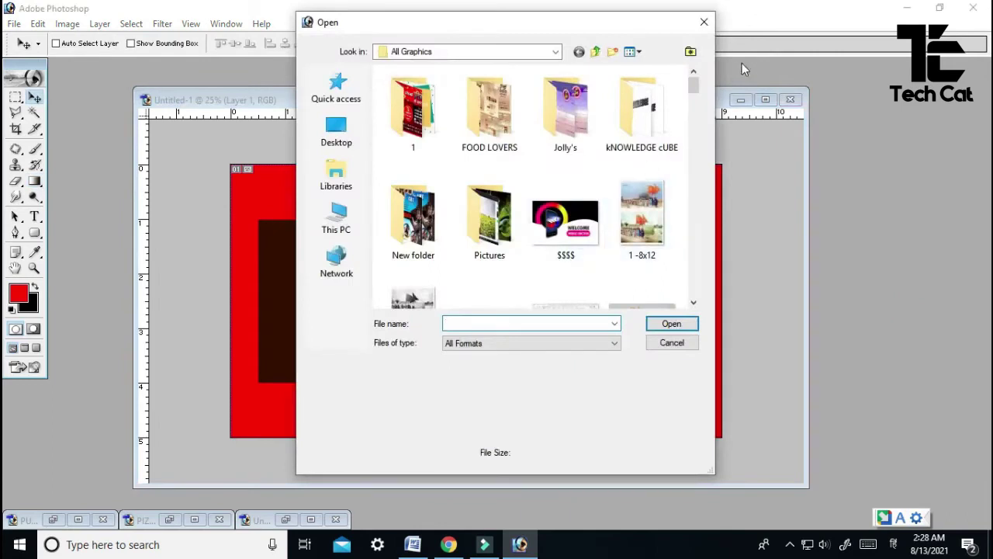
left_click_drag(697, 90, 692, 218)
left_click(488, 144)
left_click(669, 324)
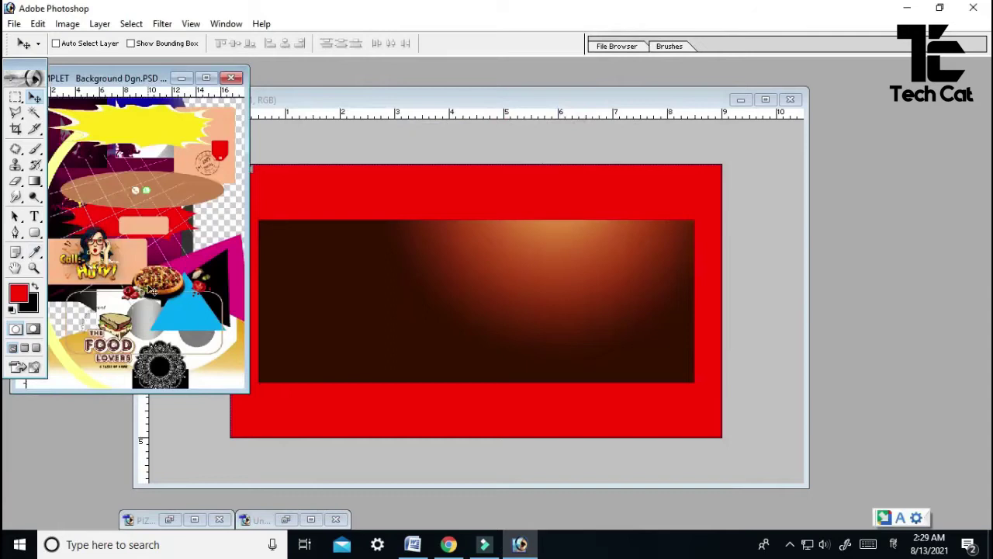
Copy the pizza layer from the elements file onto the right half of the gradient banner in the red document
right_click(150, 288)
left_click(171, 298)
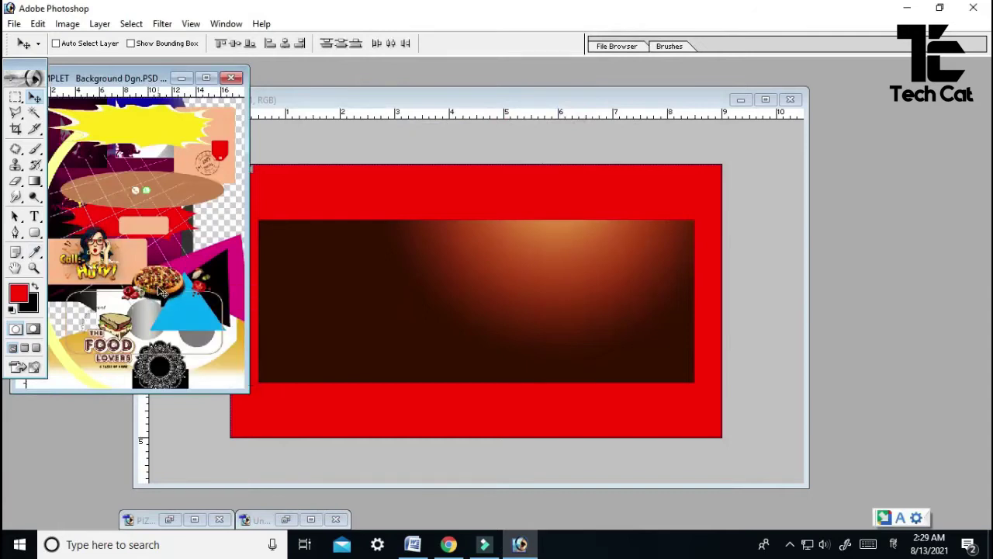
mouse_move(161, 291)
left_mouse_down()
mouse_move(531, 329)
mouse_move(561, 316)
left_mouse_up()
Copy the sliced tomato and onion layer (Layer 67) from the elements file to the banner's lower-right corner
left_click(106, 268)
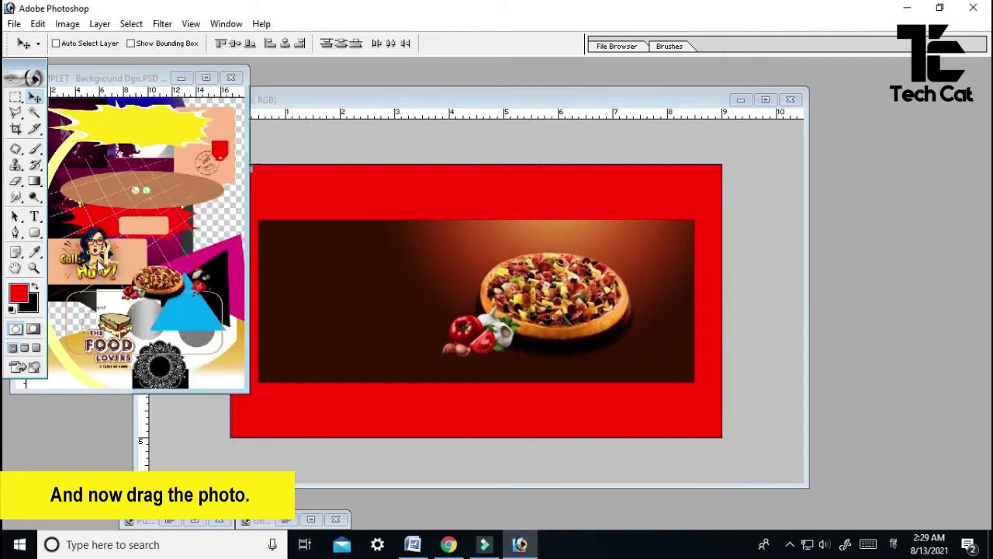
right_click(199, 286)
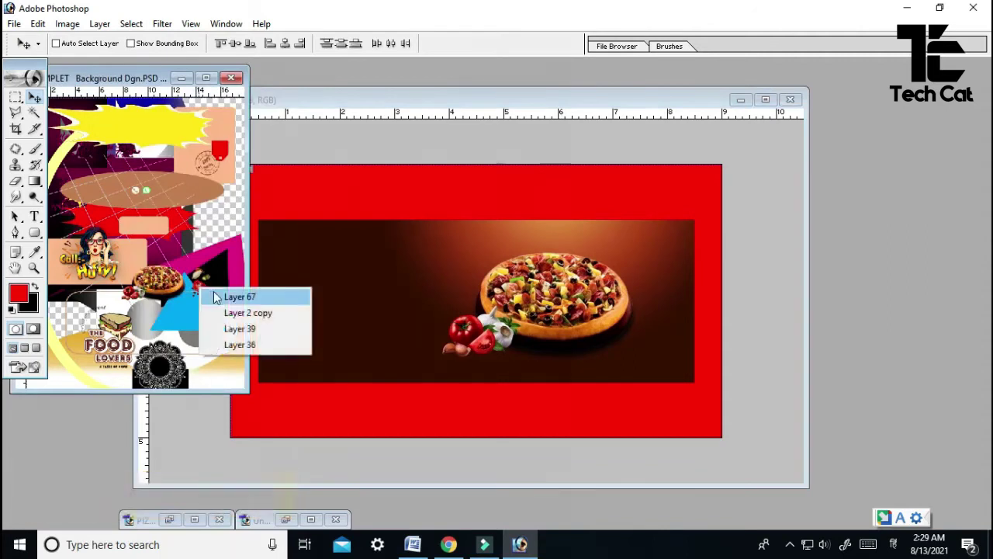
left_click(210, 293)
left_click_drag(204, 289, 663, 362)
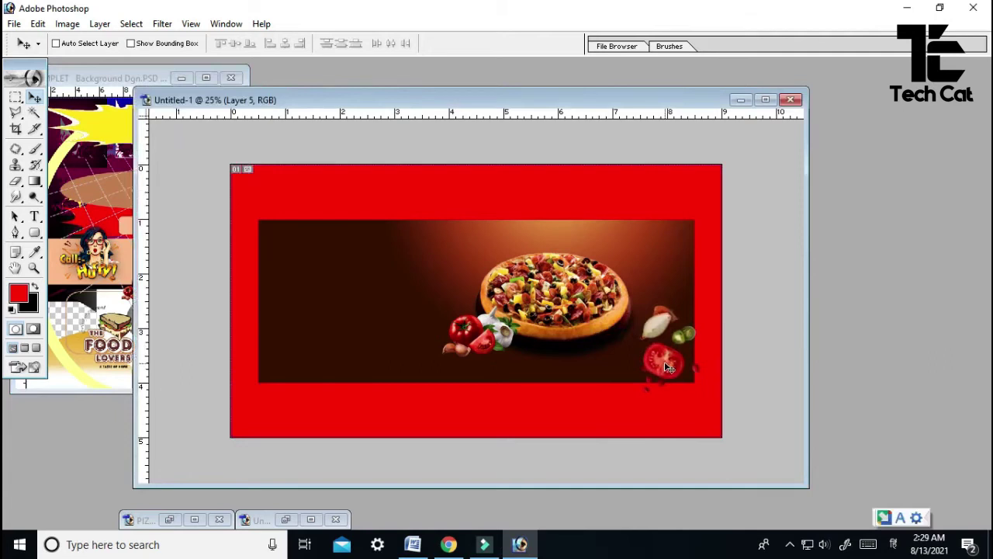
Cut the entire sliced tomato and onion layer from the banner's lower-right corner
key("ctrl+[")
key("ctrl+]")
key("ctrl+a")
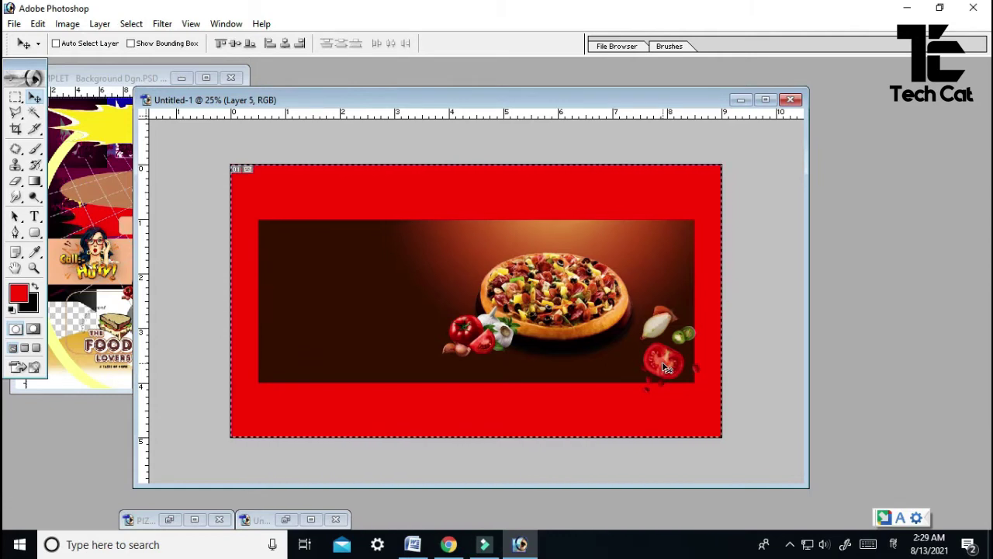
key("ctrl+x")
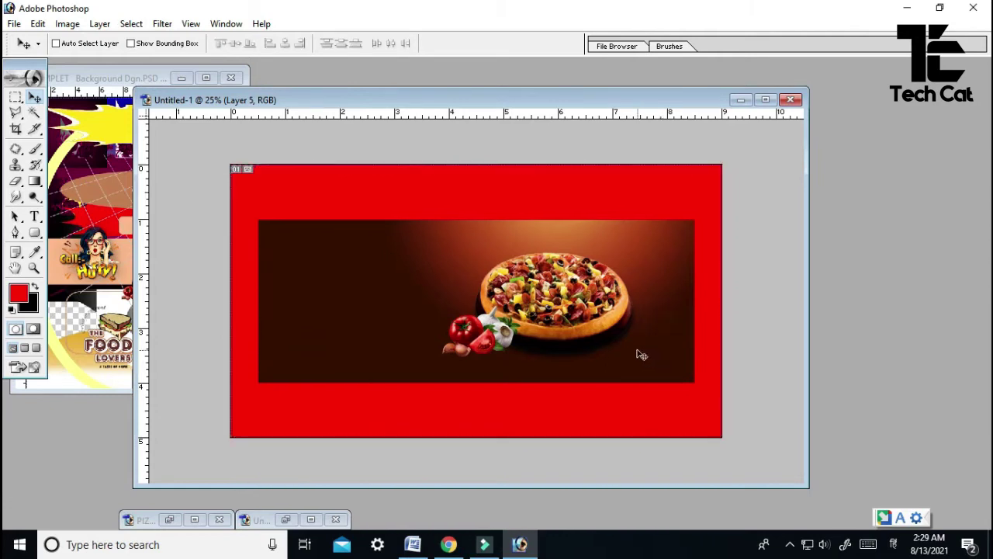
Load the gradient banner's outline as a selection, paste the cut vegetables into it, and place them in the banner's lower-right corner
right_click(638, 350)
left_click(665, 361)
key("alt+s")
key("l")
key("Return")
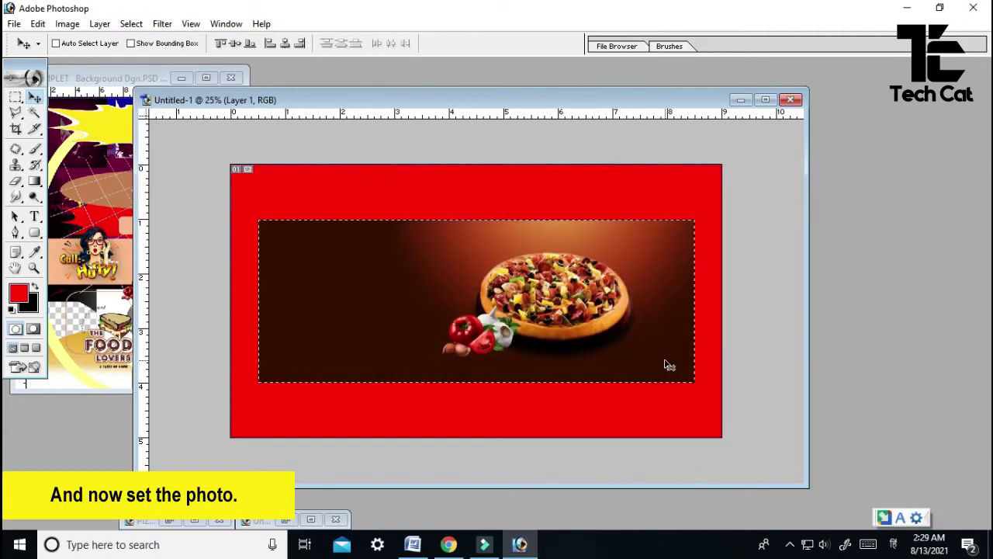
key("ctrl+shift+v")
left_click_drag(470, 341, 663, 393)
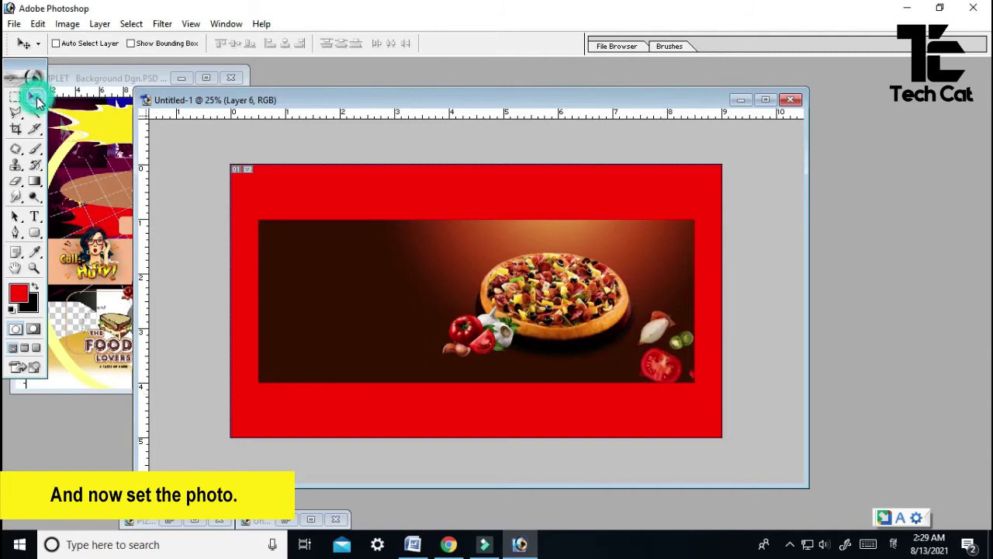
Add the text "Healthy" on the upper-left part of the dark banner
key("t")
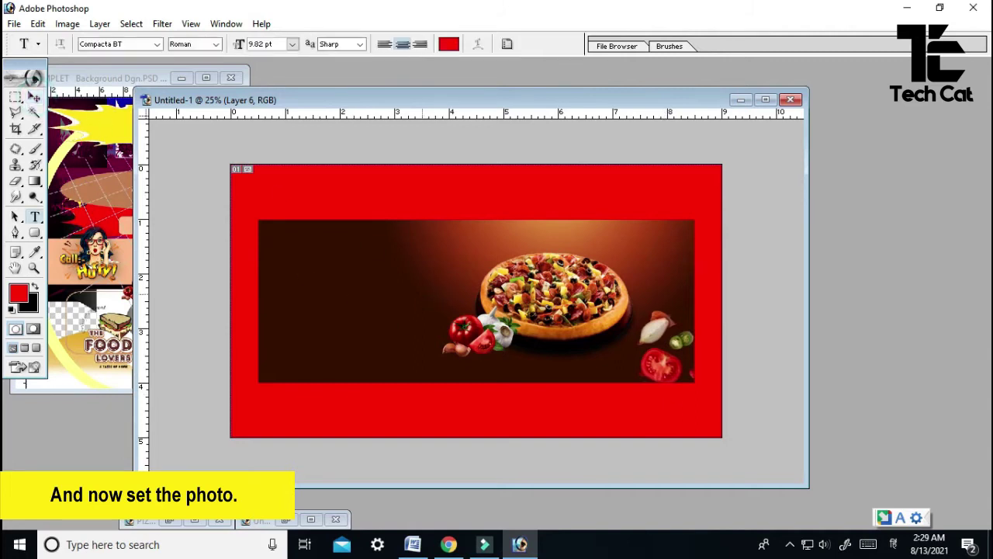
left_click(380, 251)
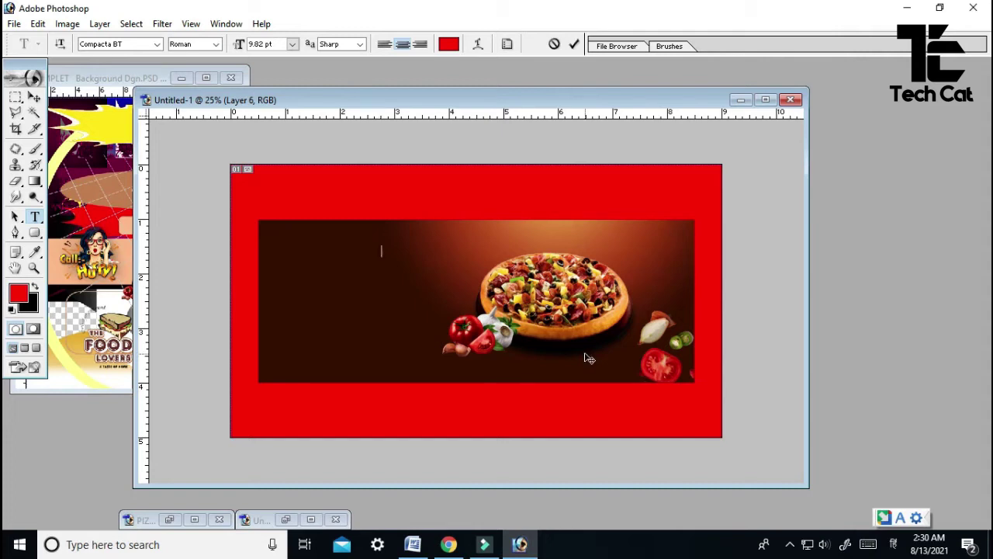
type("PI")
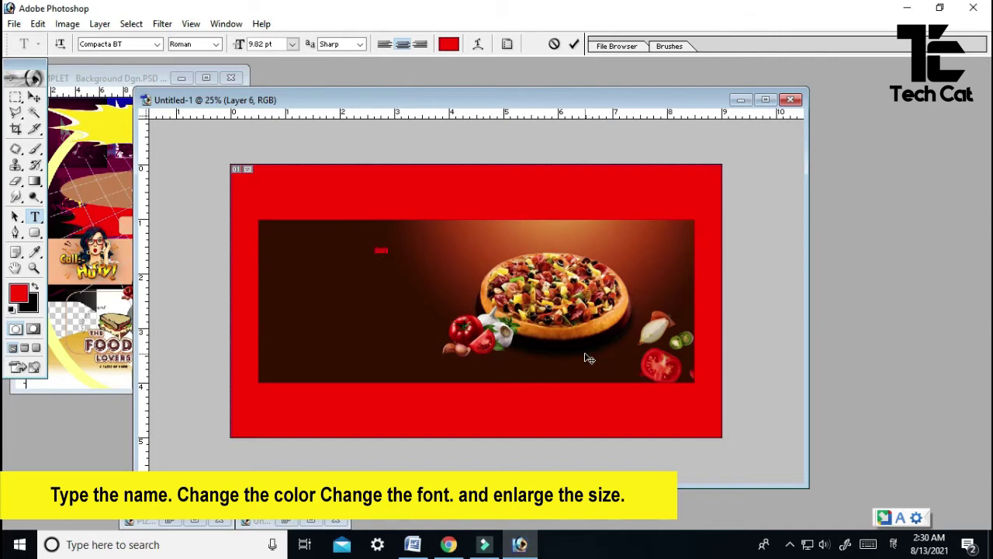
Change the colour of the "Healthy" text to golden yellow
double_click(388, 250)
left_click(438, 48)
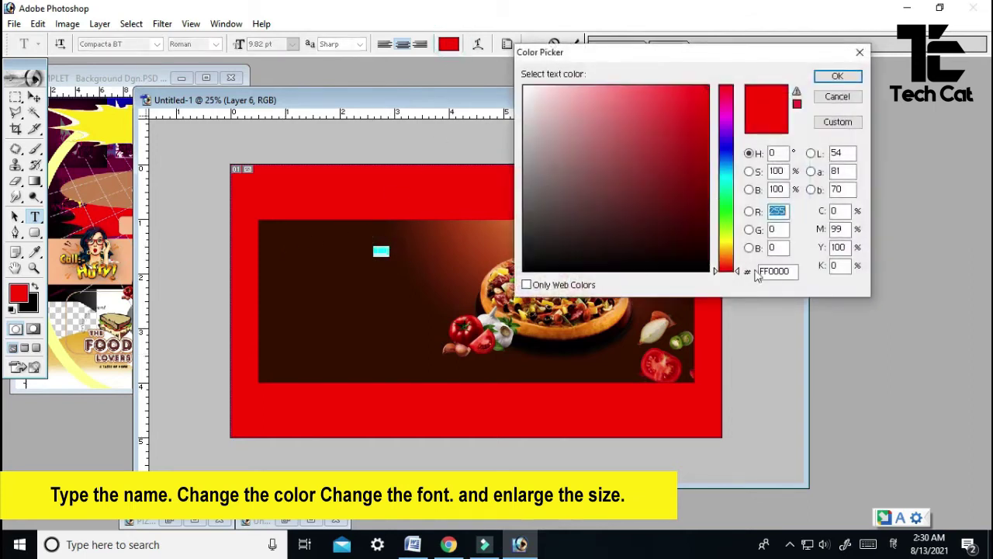
left_click_drag(728, 245, 727, 116)
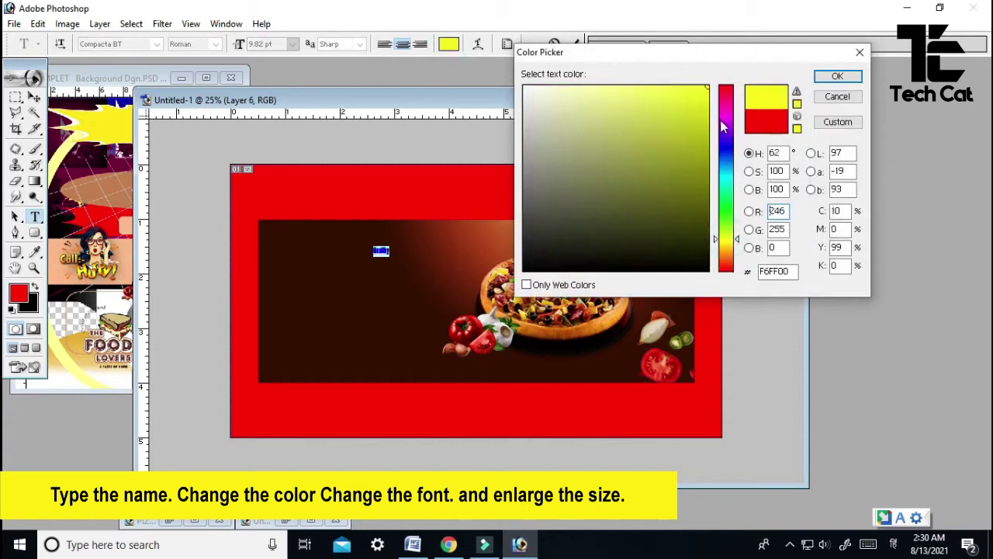
left_click(829, 79)
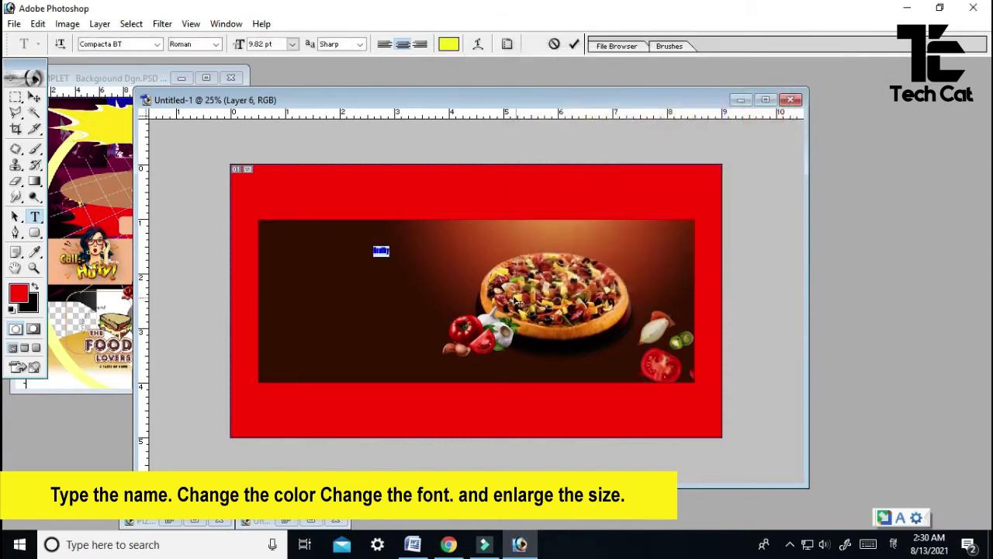
left_click(448, 44)
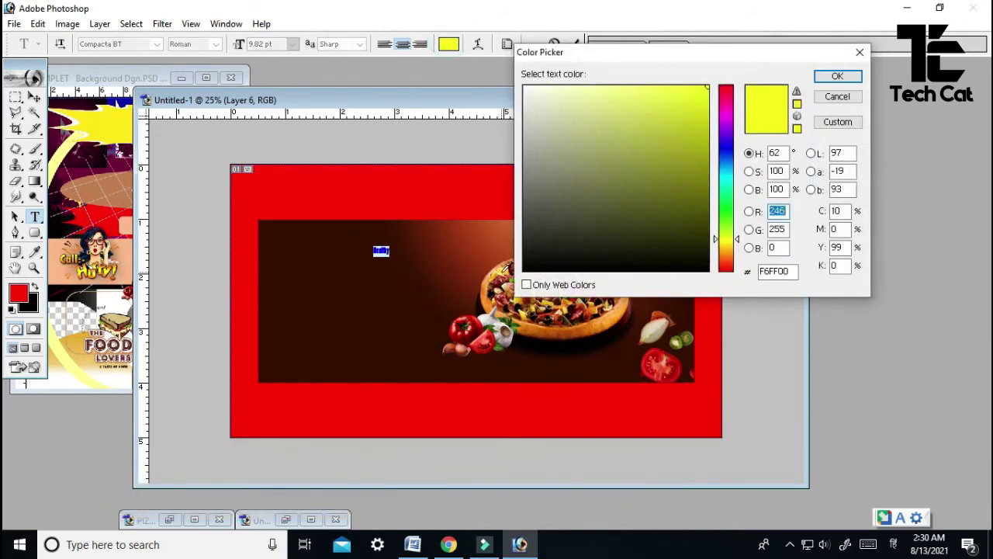
left_click(504, 272)
left_click(837, 77)
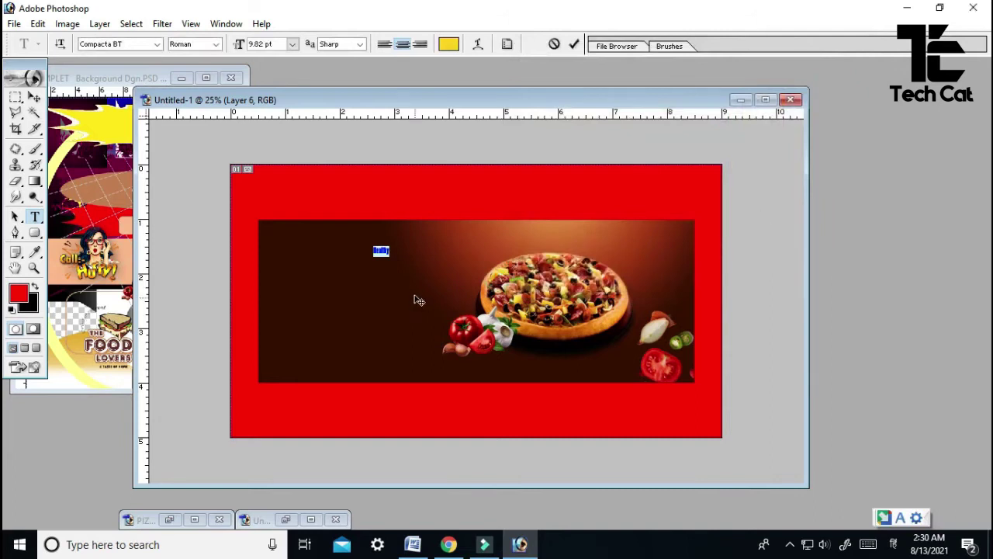
Increase the font size of the "Healthy" text to 36.82 pt
left_click(266, 45)
key("Up")
key("Up")
key("Up")
key("Up")
key("Up")
key("Up")
key("Up")
key("Up")
key("Up")
key("Up")
key("Up")
key("Up")
key("Up")
key("Up")
key("Up")
key("Up")
key("Up")
key("Up")
key("Up")
key("Up")
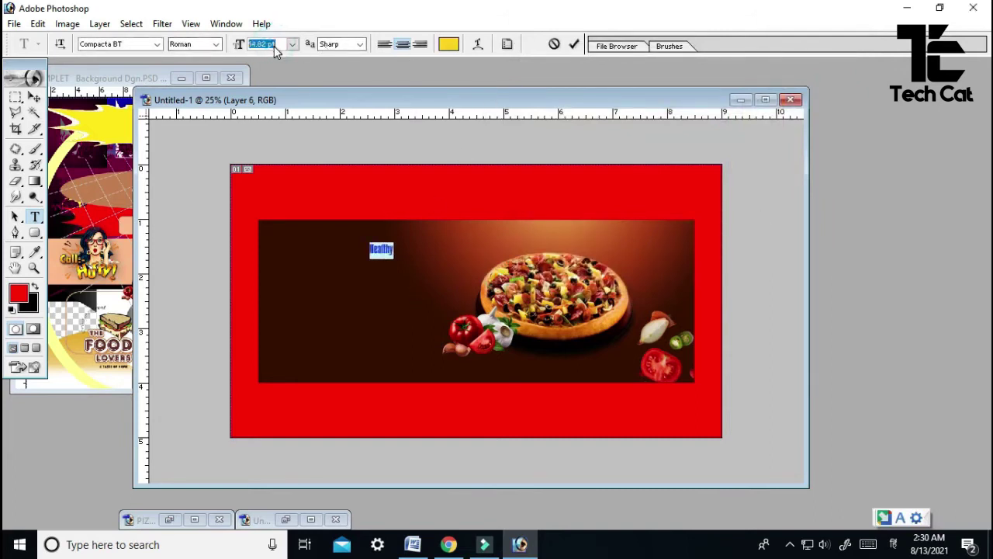
key("Up")
key("Up")
key("Up")
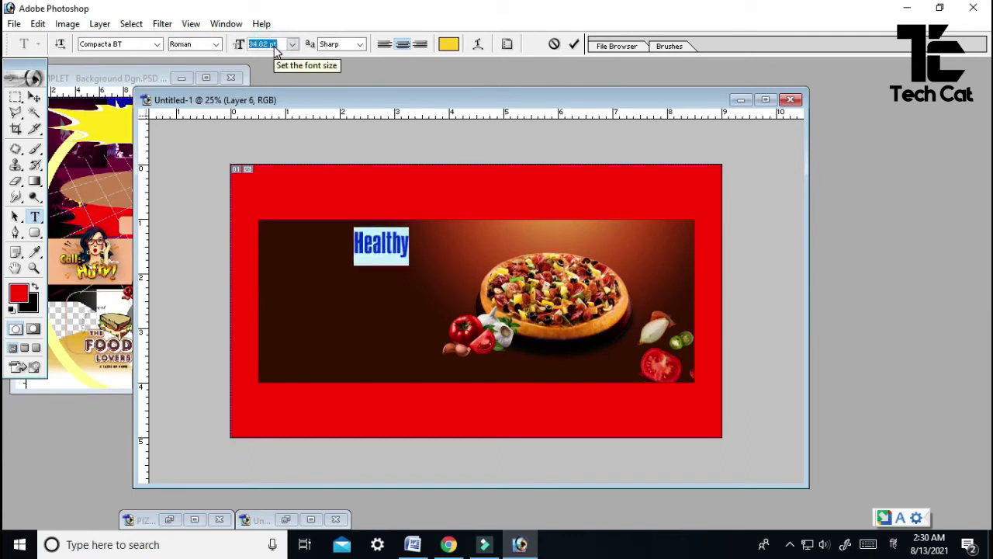
key("Up")
key("Up")
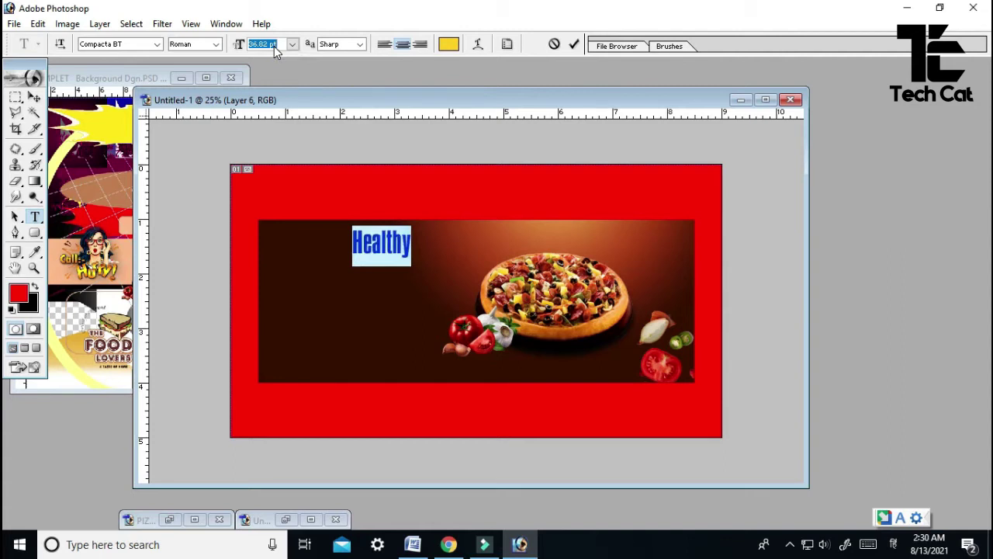
Set the "Healthy" text in the Bunch Blossoms Personal Use font and move it down and right, beside the pizza
left_click(159, 45)
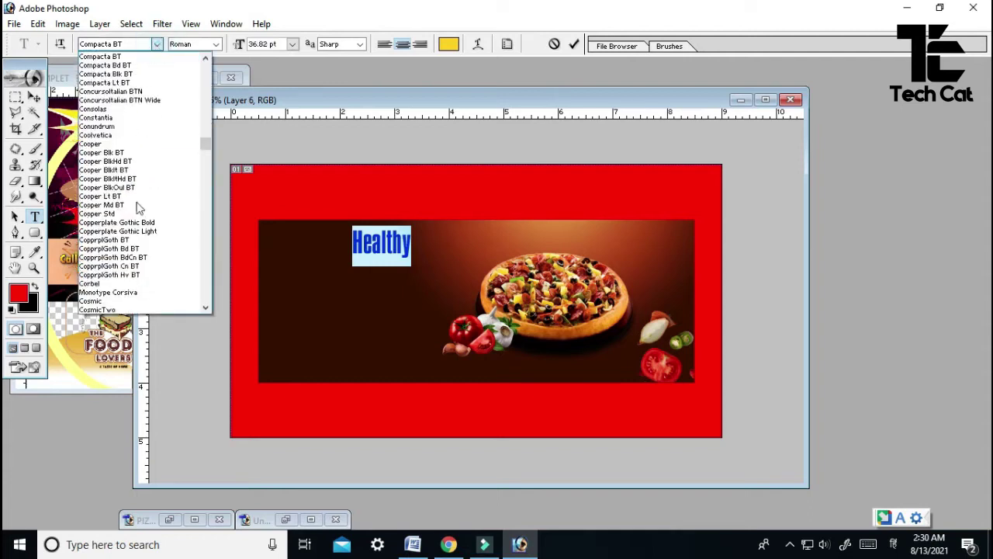
scroll(137, 213, "up", 20)
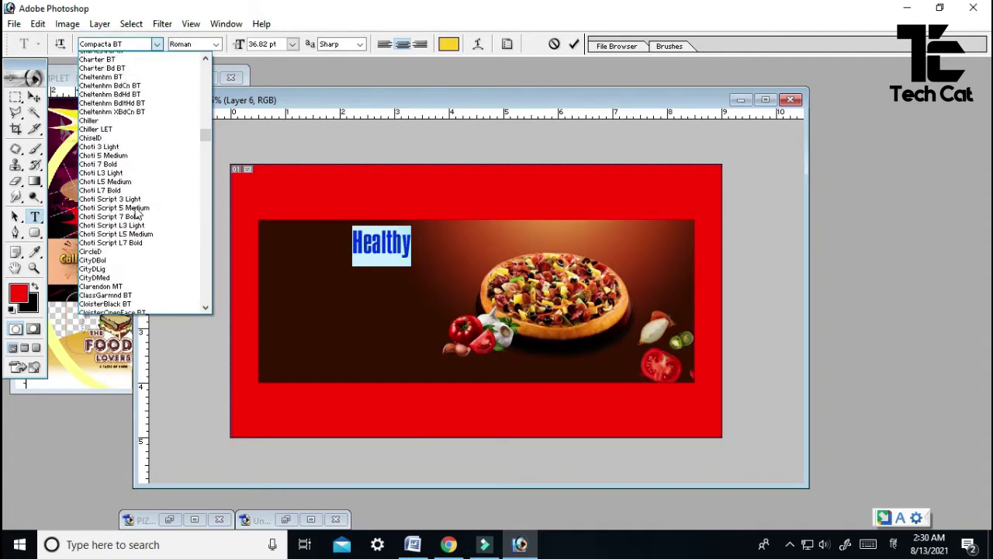
scroll(137, 213, "up", 15)
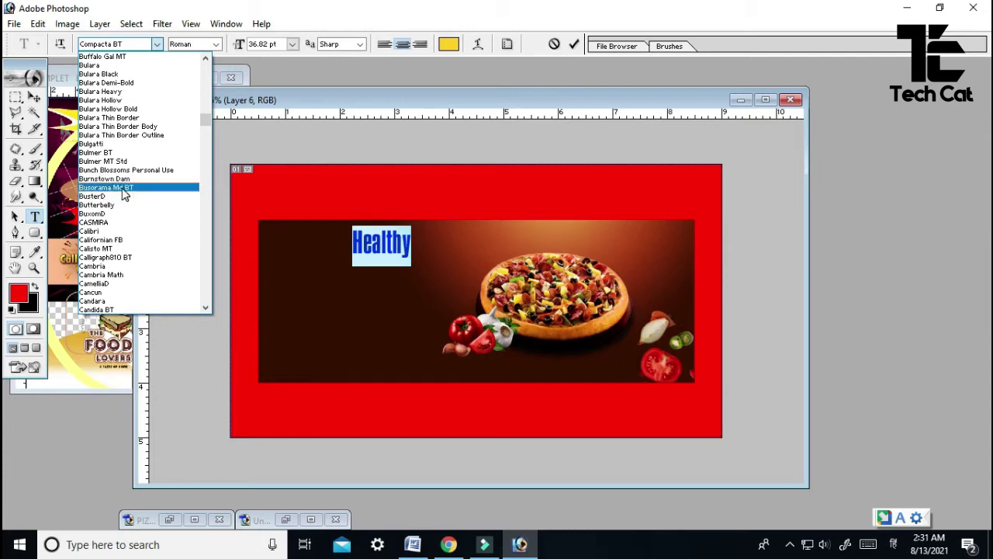
scroll(128, 181, "up", 4)
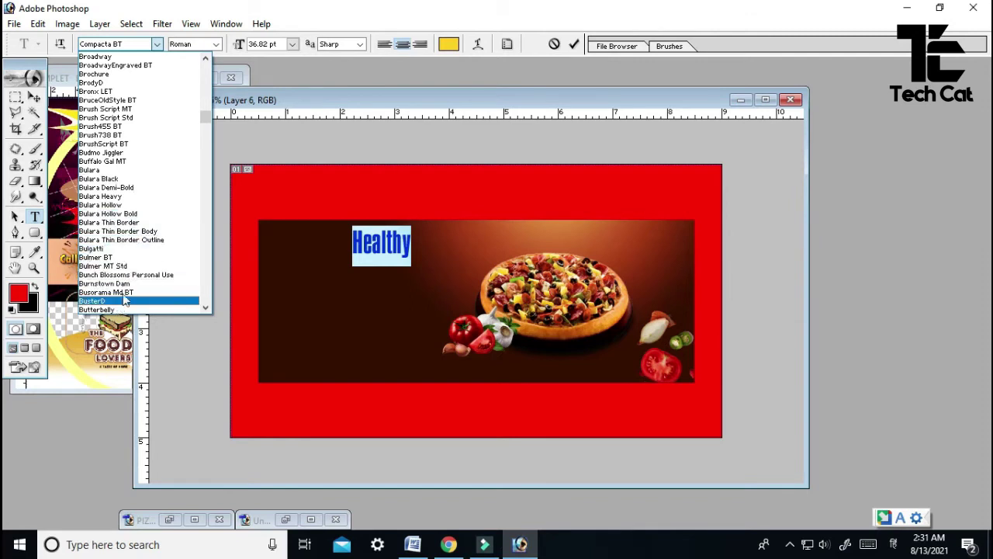
left_click(145, 275)
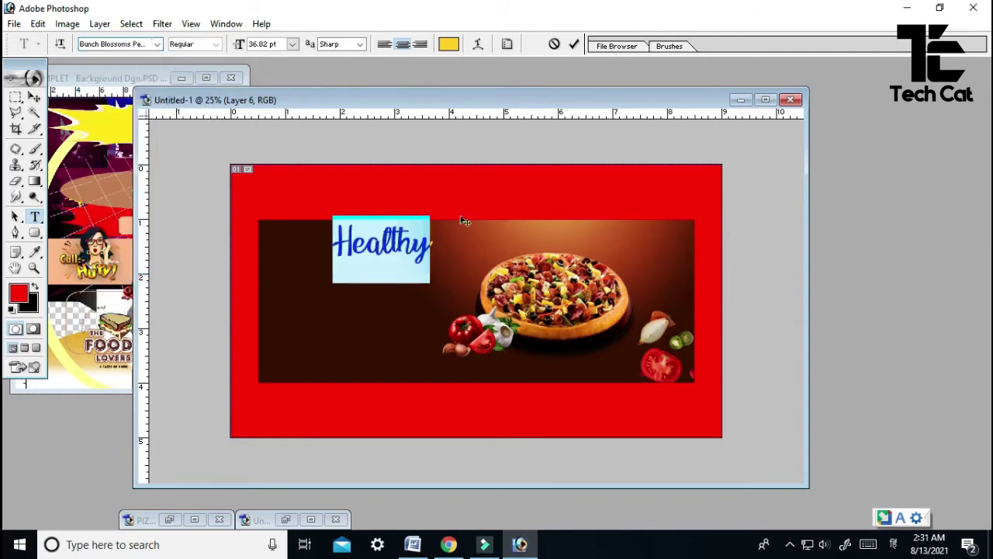
left_click(571, 44)
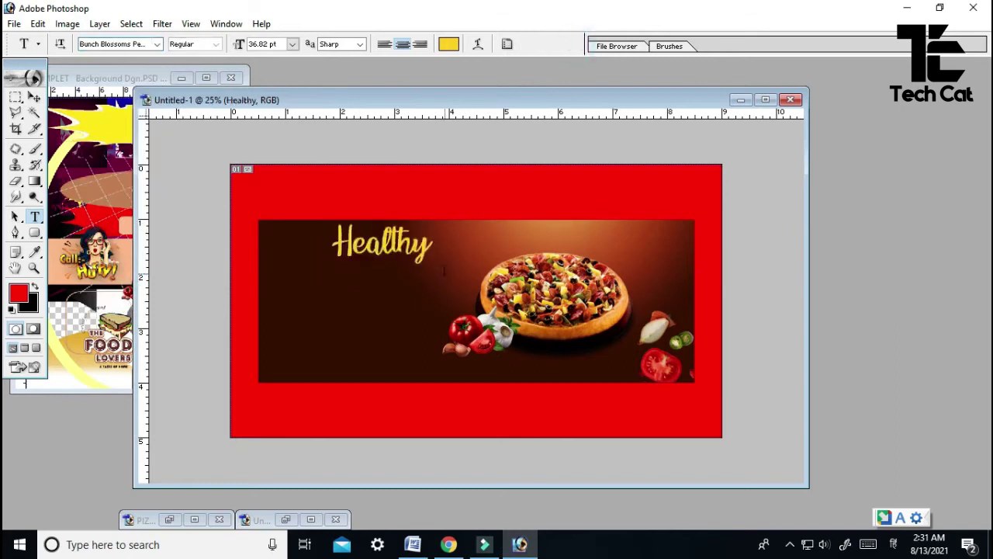
key("v")
left_click_drag(413, 259, 455, 276)
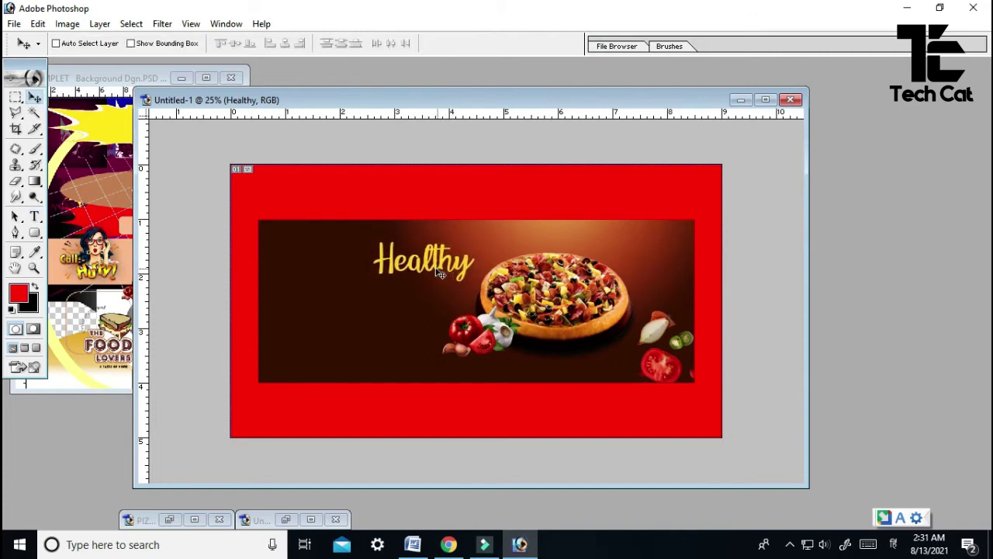
Add the text "Pizza" below "Healthy" in the DomDiagonal BT font
key("t")
left_click(363, 307)
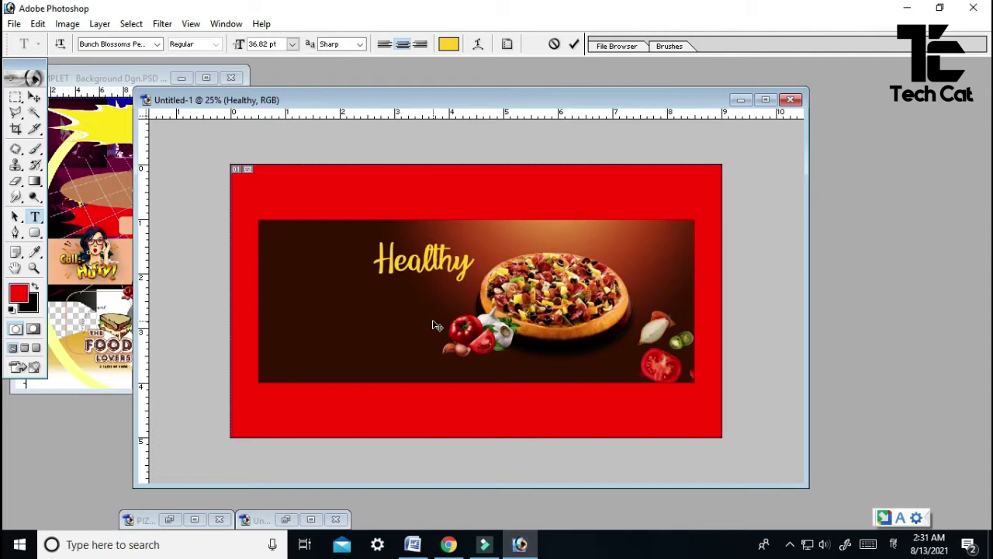
left_click(158, 44)
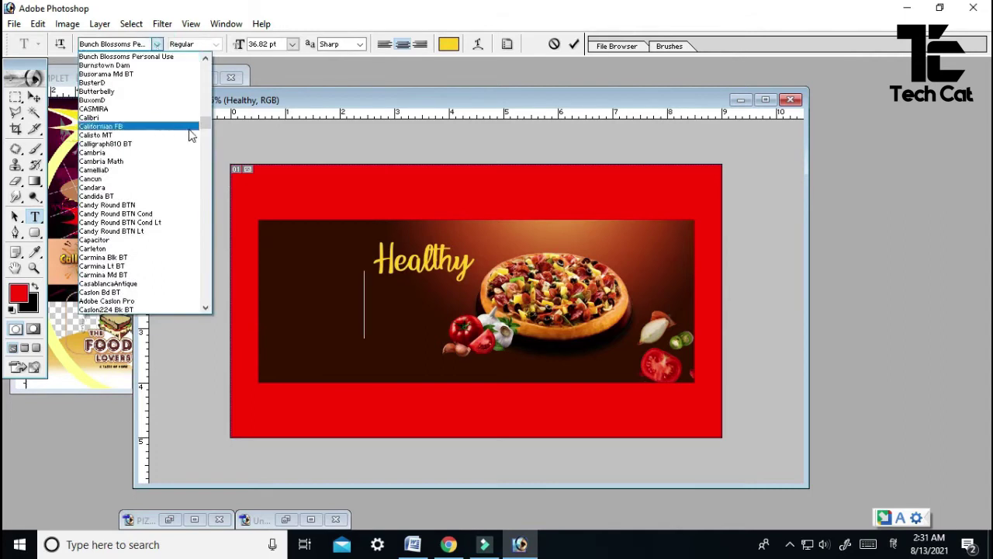
scroll(206, 129, "down", 20)
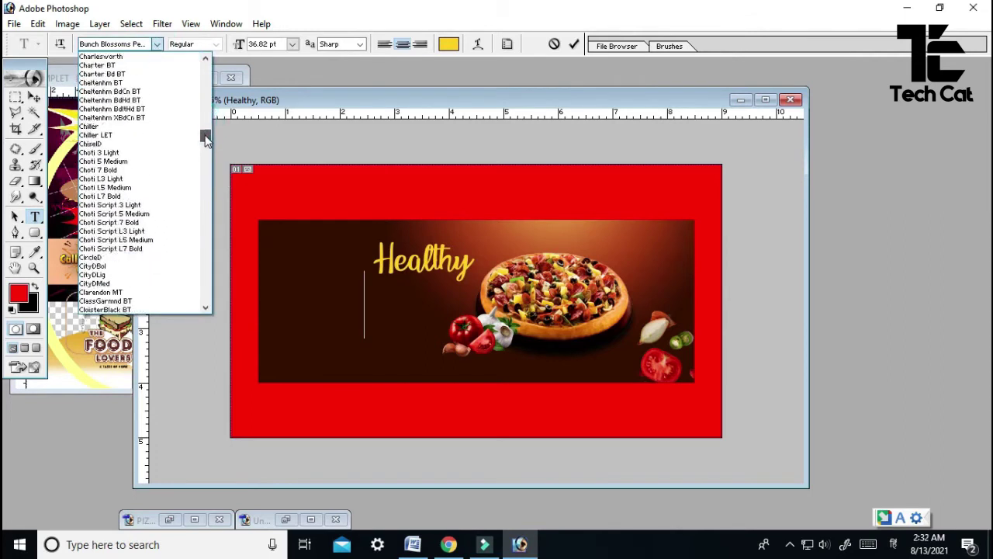
left_click_drag(205, 148, 208, 158)
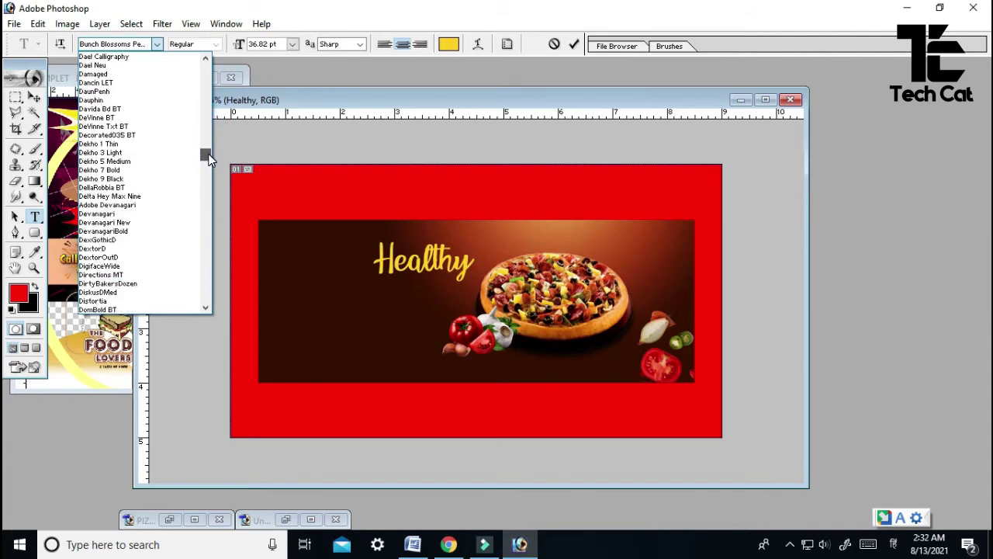
scroll(209, 155, "down", 2)
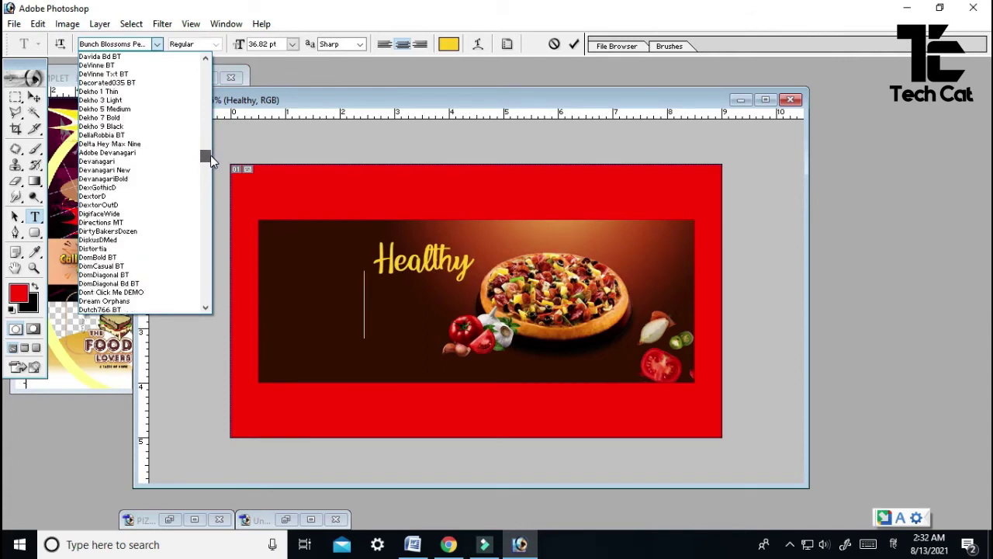
left_click(123, 276)
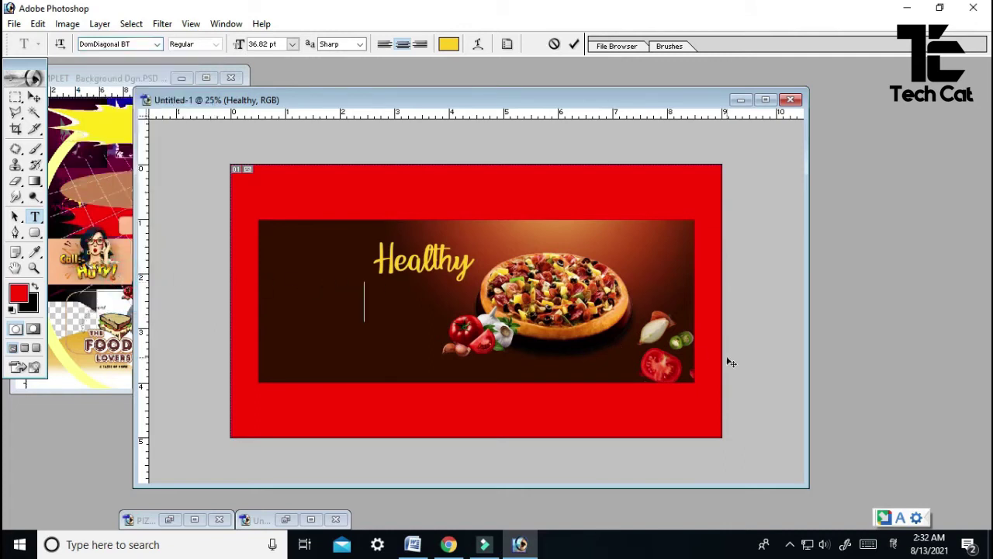
type("Pi")
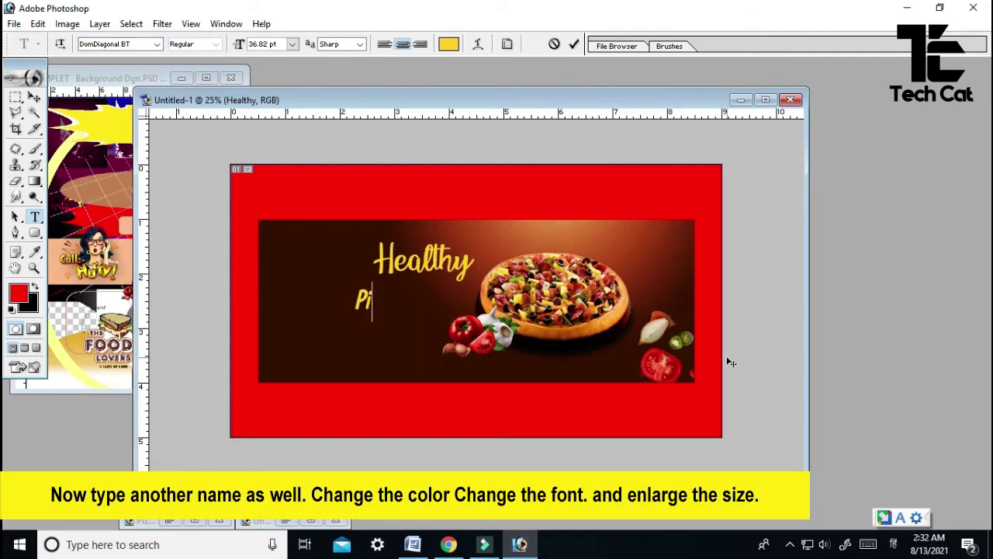
type("zza")
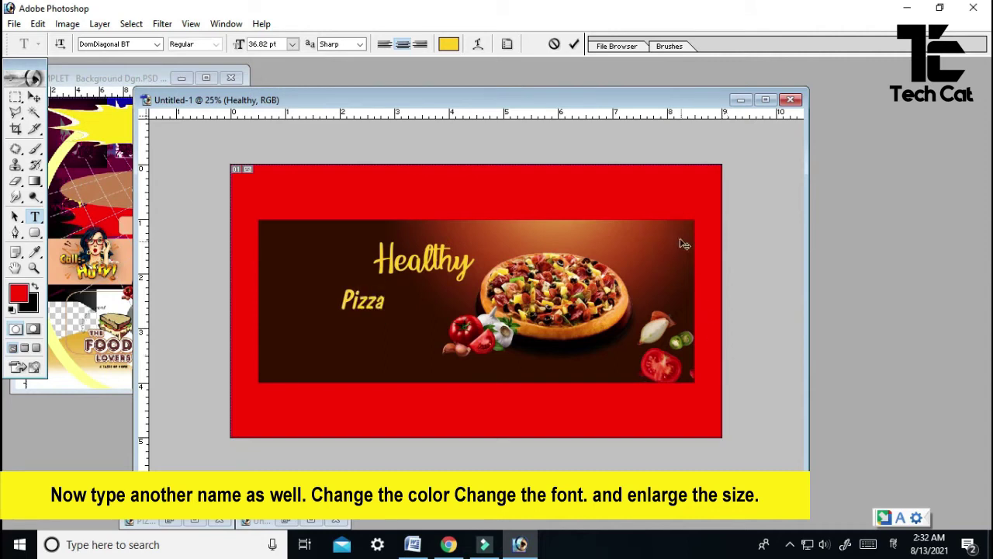
left_click(571, 46)
Scale the "Pizza" text up to about 90 pt around its centre
key("ctrl+t")
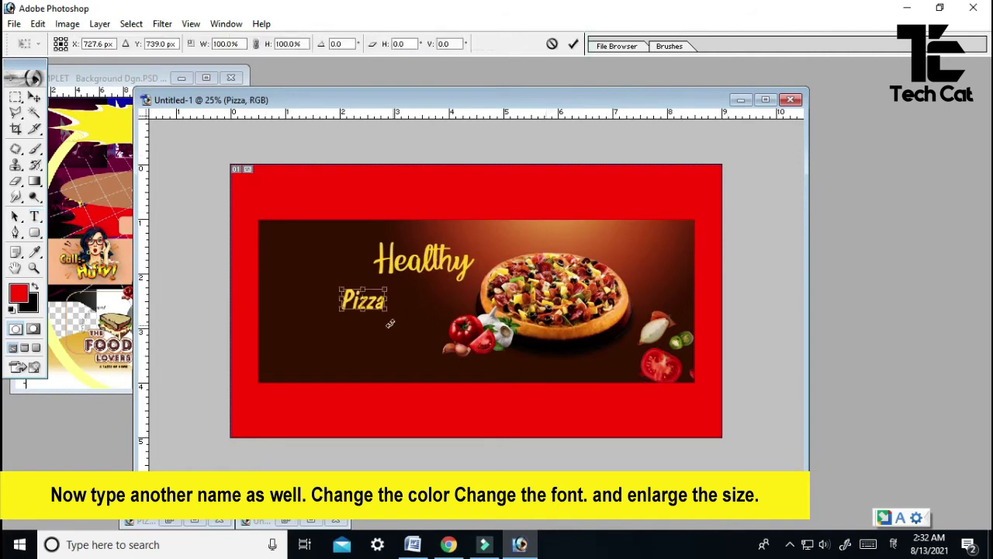
left_click_drag(387, 311, 417, 323)
key("Return")
key("t")
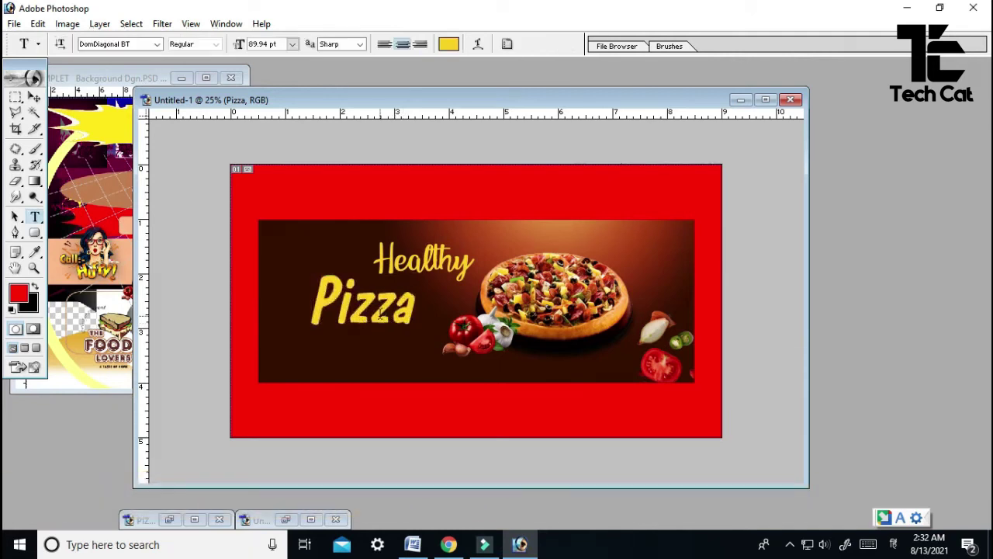
Move the "Pizza" text right beneath "Healthy" and stack slightly offset copies of it to build a thick extruded shape
key("v")
left_click_drag(387, 320, 426, 318)
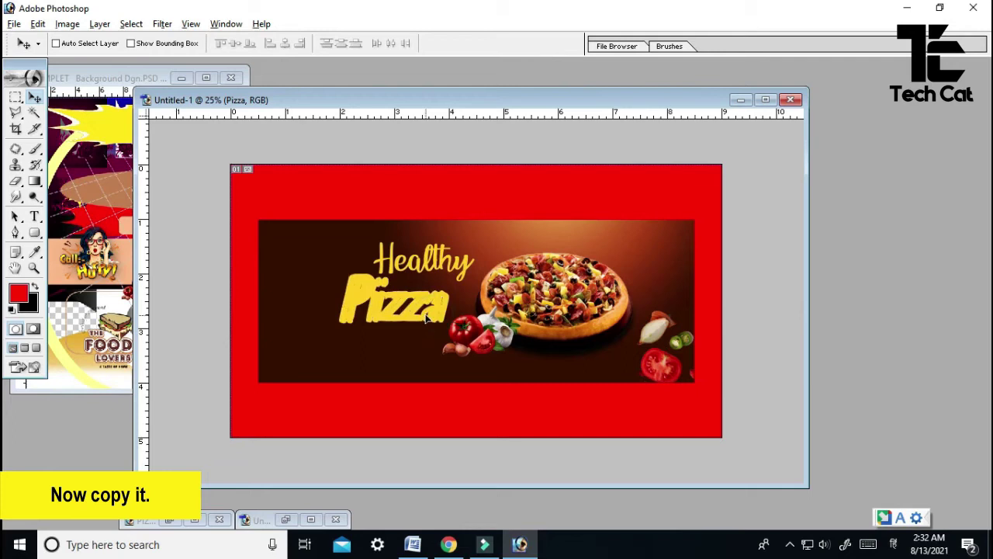
key("z")
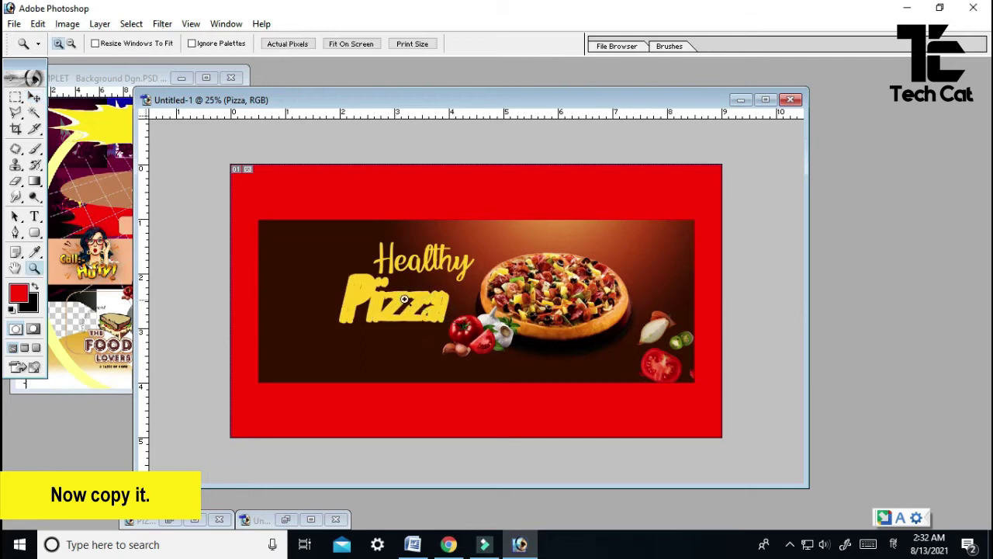
left_click_drag(311, 245, 478, 348)
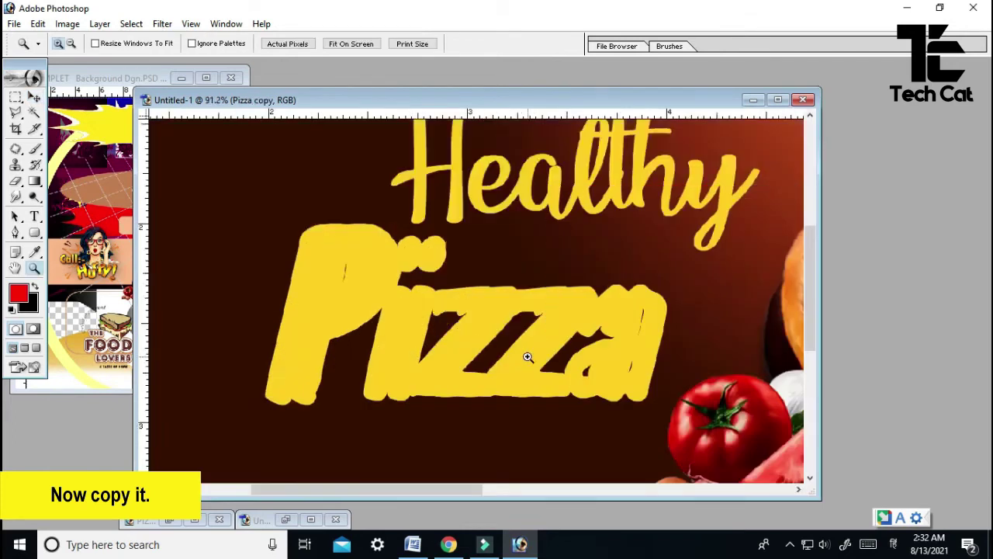
key("ctrl+z")
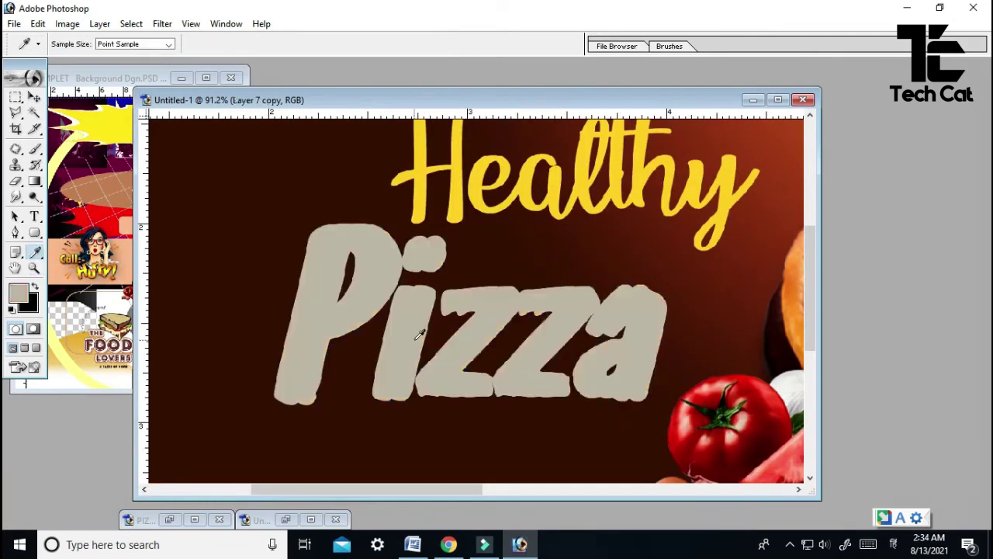
Add an outside stroke in black (000000) to the front "Pizza" text layer
key("alt+l")
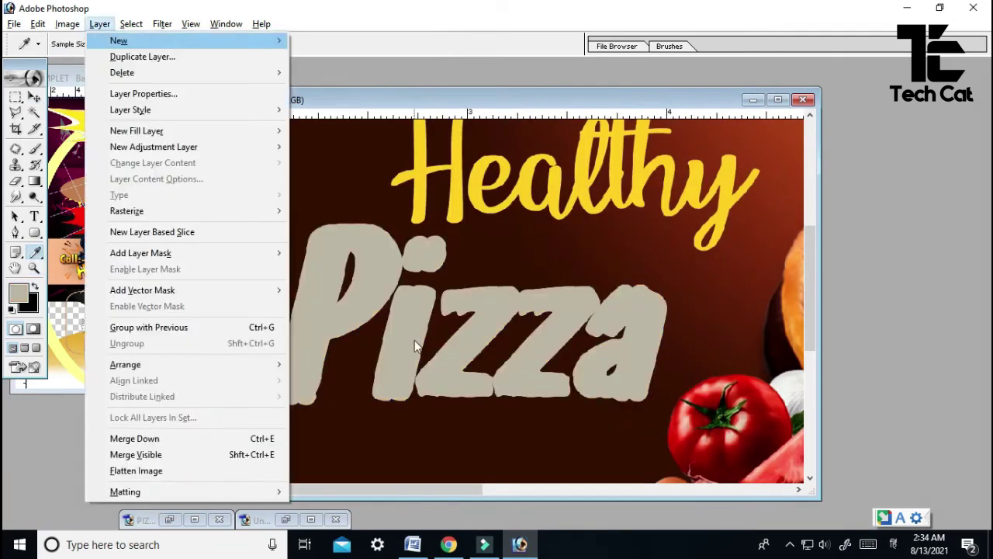
key("Escape")
key("k")
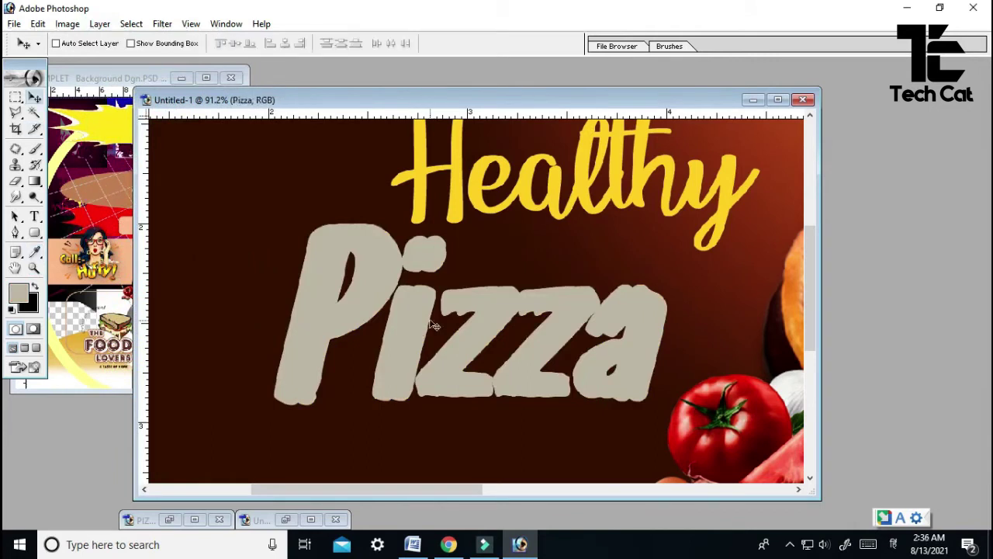
key("alt+l")
key("y")
key("k")
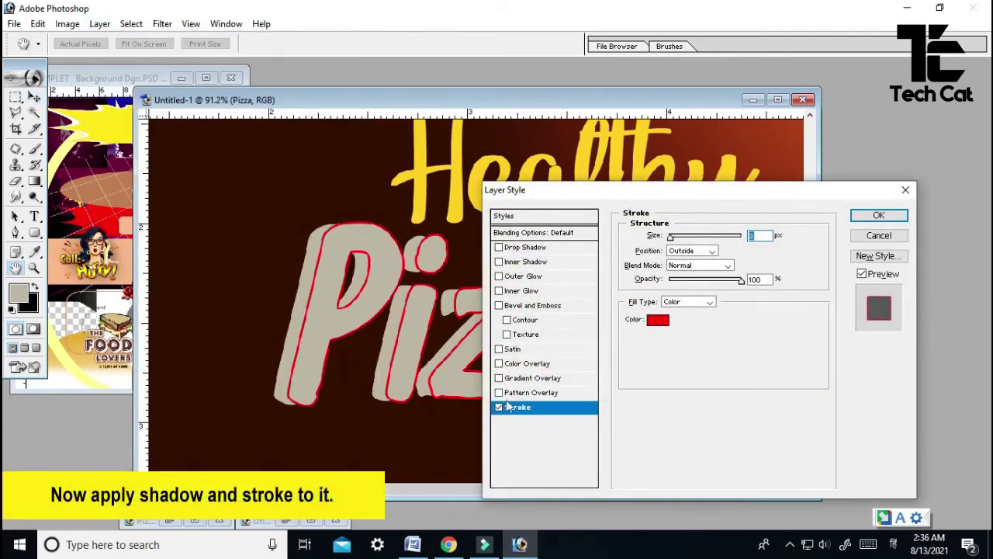
left_click(661, 321)
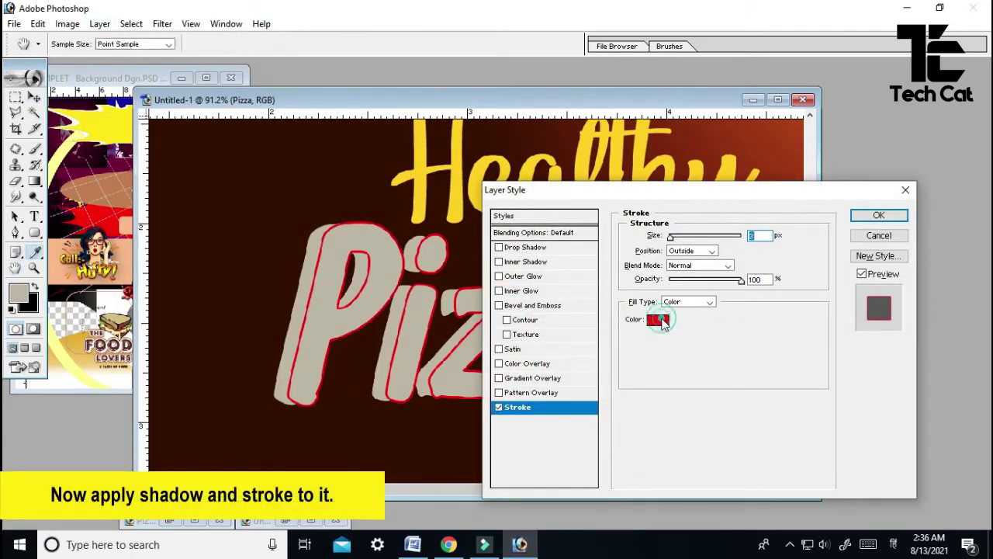
left_click_drag(600, 182, 523, 270)
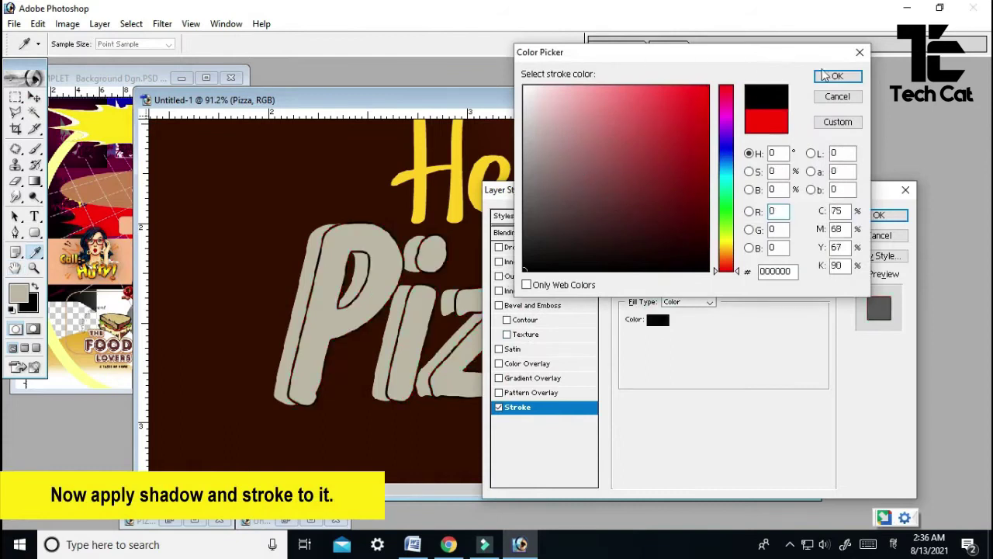
left_click(827, 76)
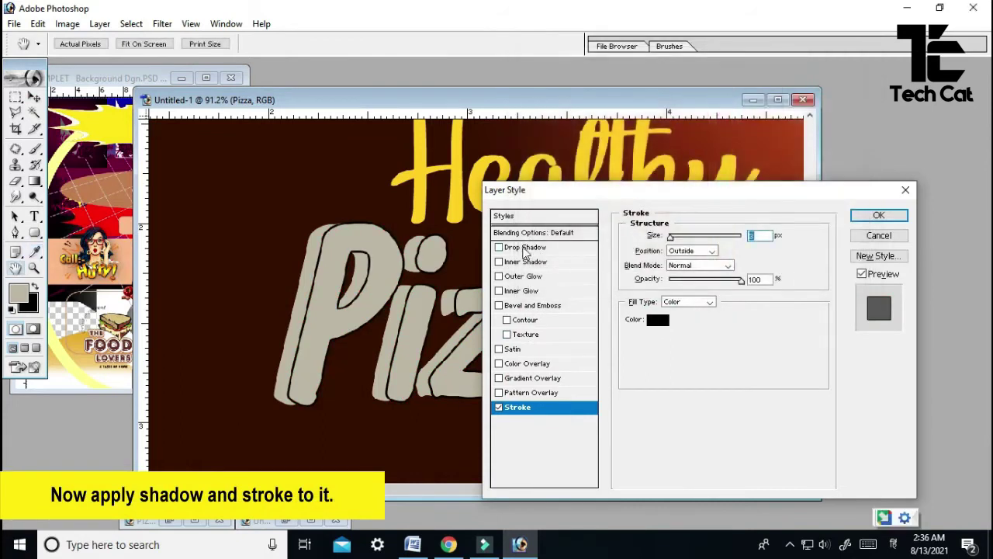
Add a drop shadow to the "Pizza" text with 100% opacity, 15 px distance, 25% spread and 10 px size
left_click(525, 248)
left_click(675, 295)
left_click(674, 308)
mouse_move(676, 311)
left_mouse_down()
mouse_move(679, 328)
mouse_move(680, 296)
left_mouse_up()
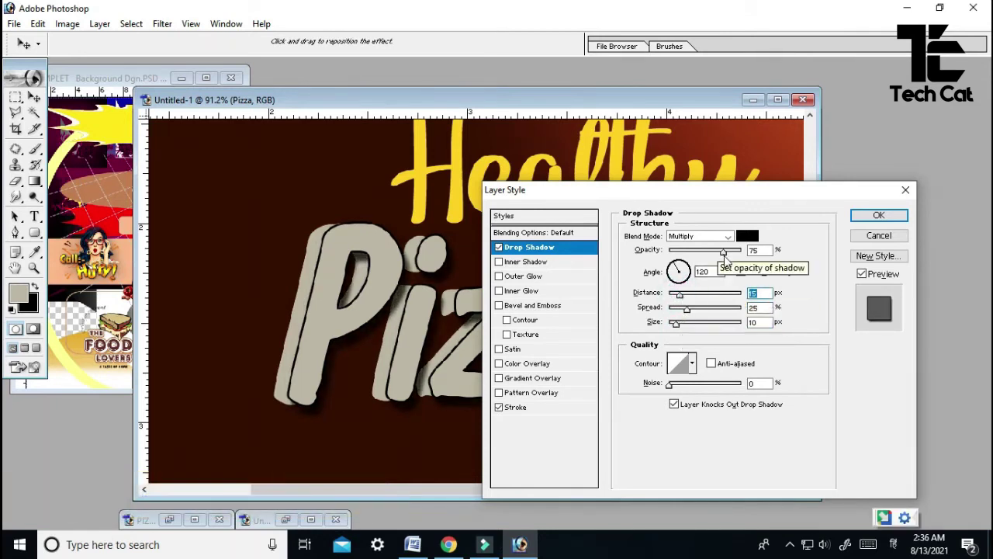
left_click_drag(723, 253, 761, 262)
left_click(864, 218)
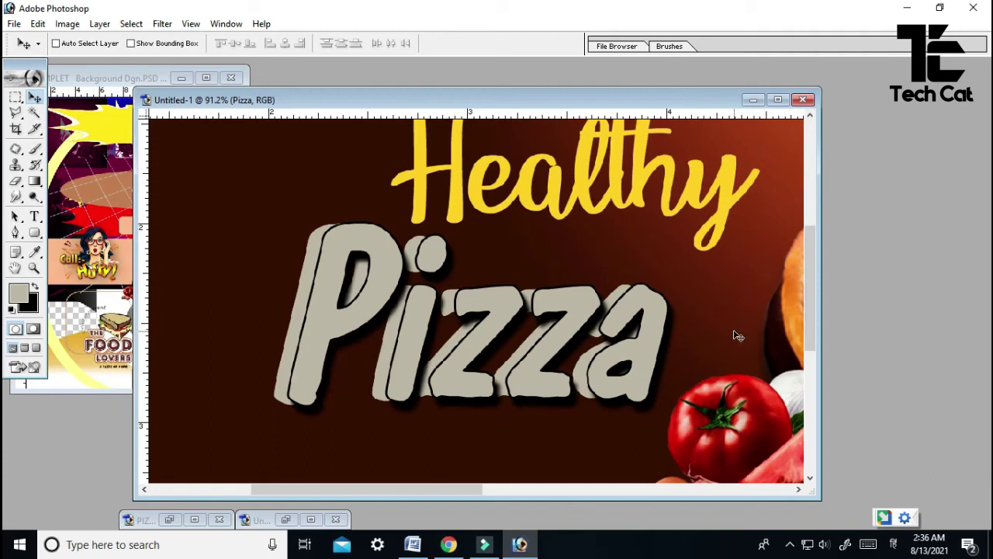
Soften the drop shadow of the "Pizza" text by setting its distance to 10 px and spread to 13% and adjusting its size
key("alt+l")
key("y")
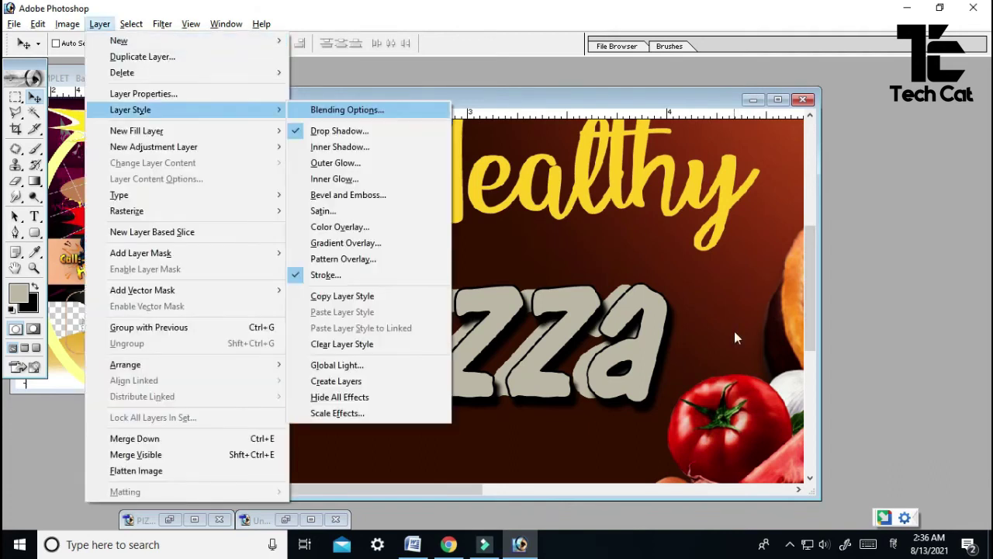
key("c")
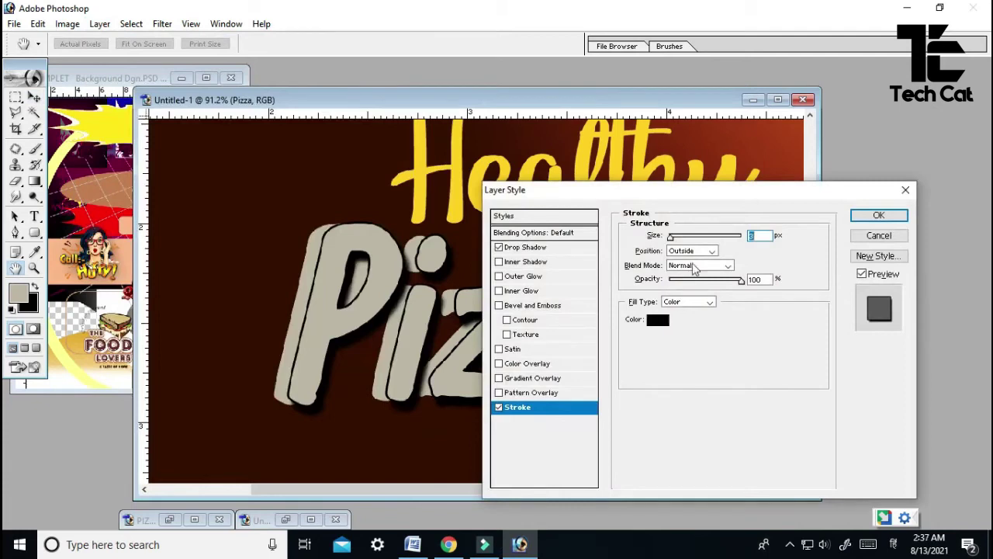
left_click(530, 246)
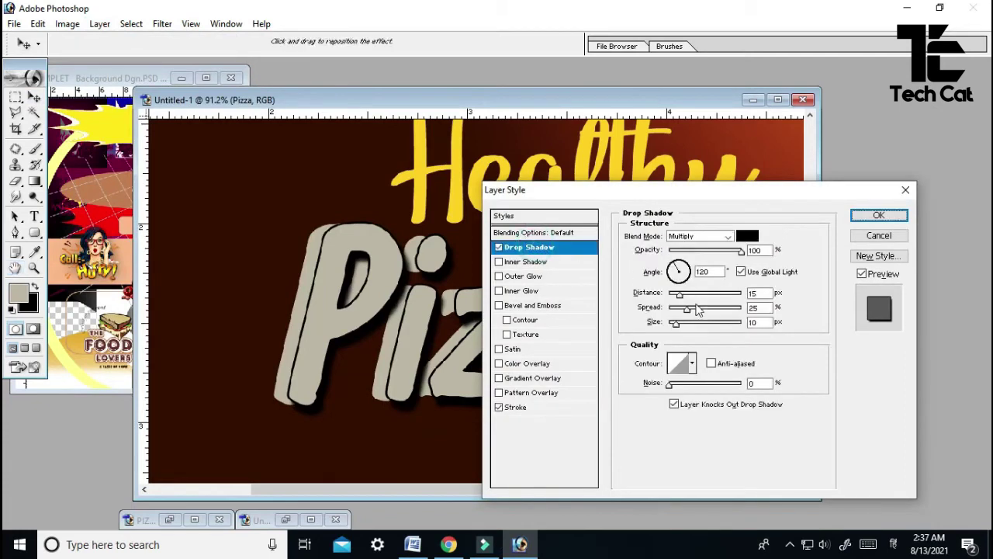
left_click_drag(679, 295, 680, 325)
left_click(687, 310)
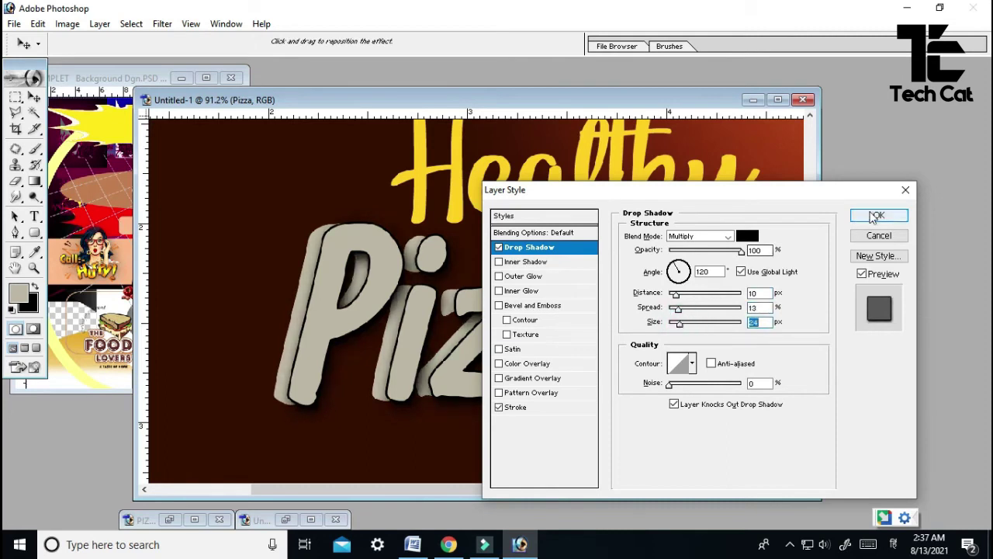
left_click(878, 215)
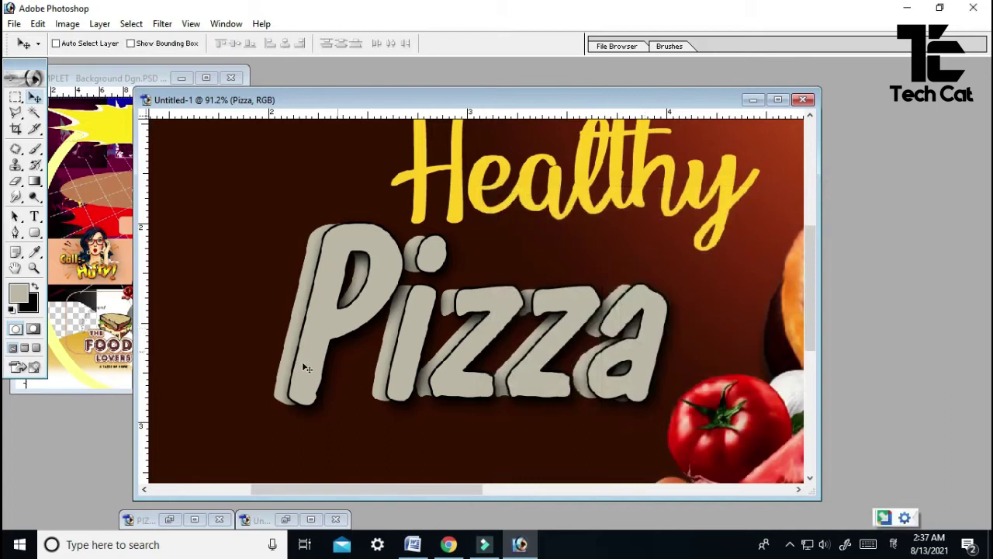
Select the extrusion layer behind "Pizza" and examine the styled lettering close up and against the whole banner
right_click(283, 376)
left_click(317, 383)
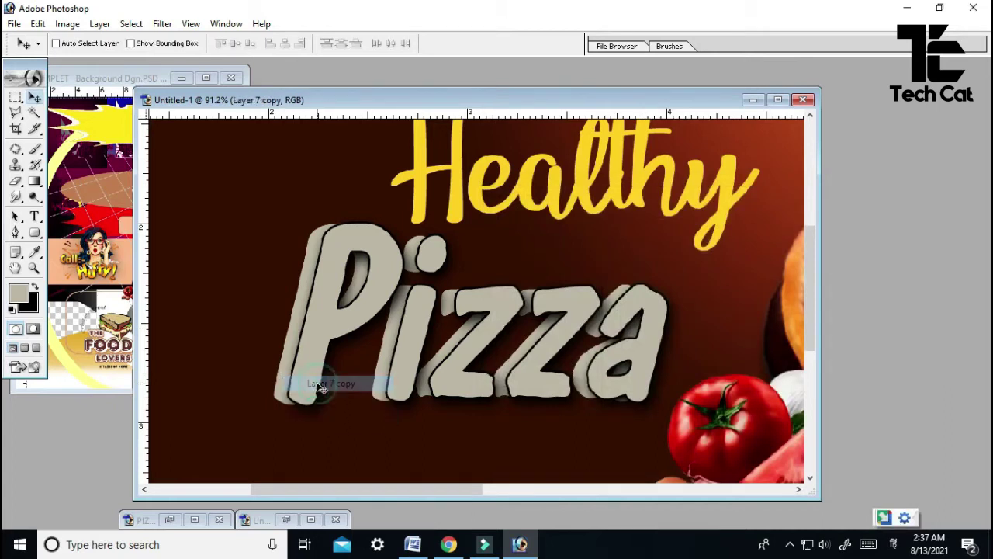
key("ctrl+minus")
key("ctrl+minus")
key("ctrl+minus")
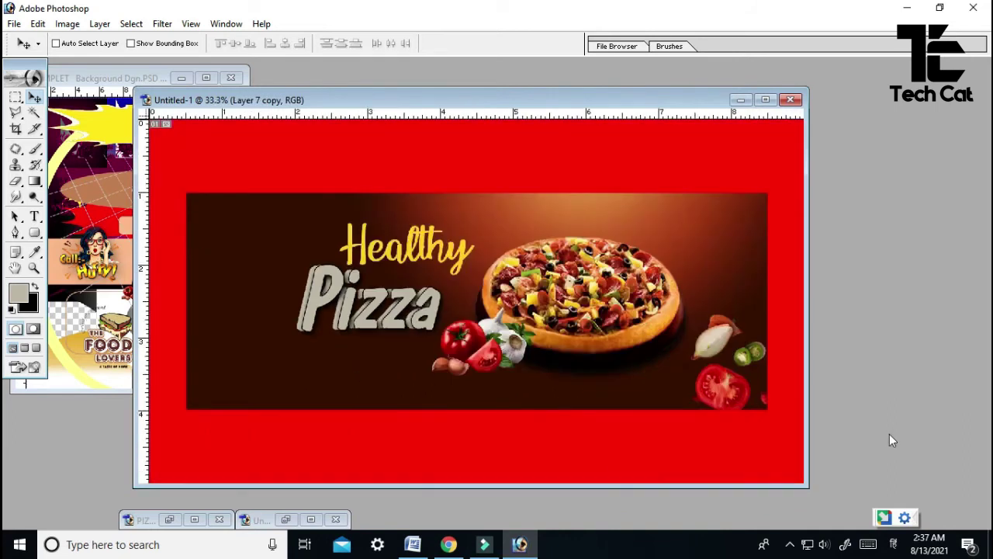
key("ctrl+plus")
key("ctrl+plus")
key("ctrl+plus")
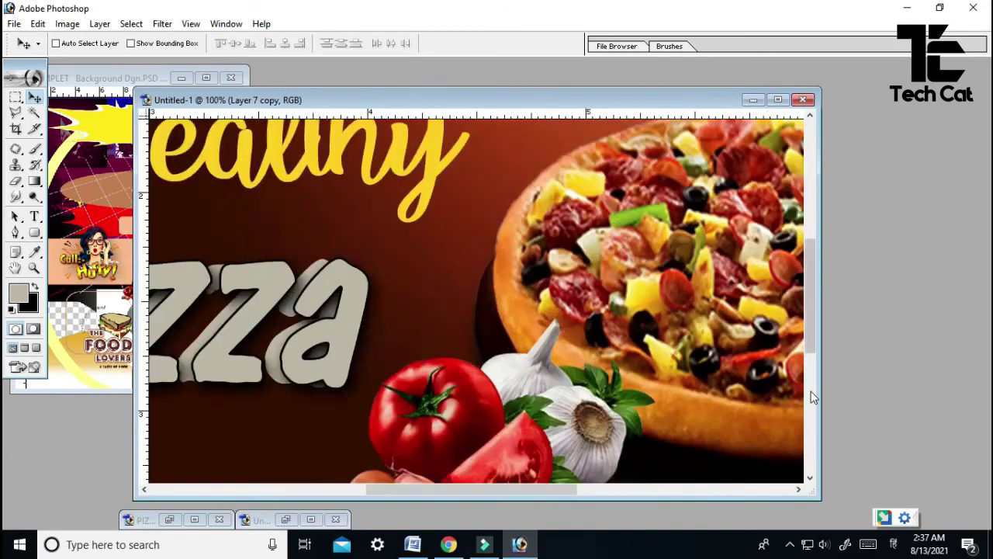
key("ctrl+minus")
key("ctrl+minus")
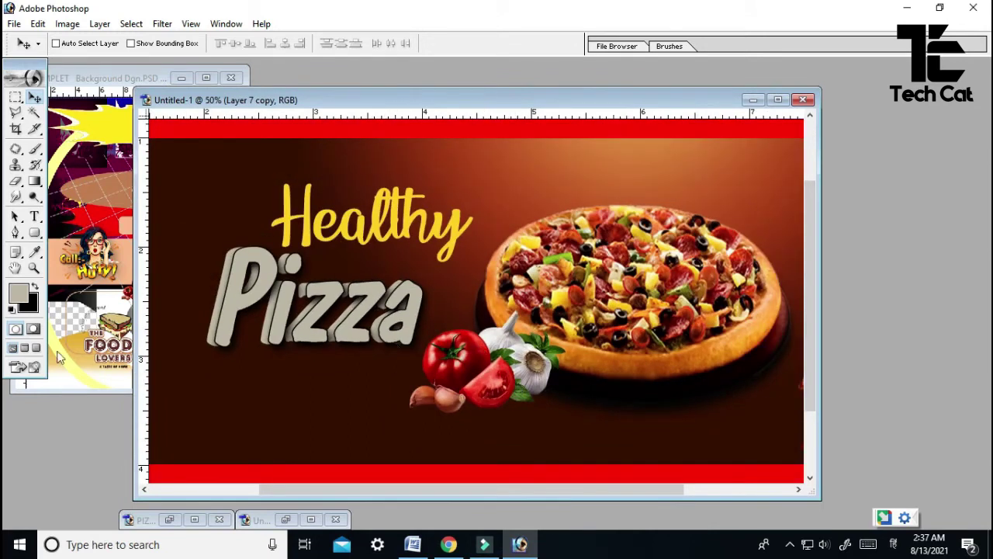
Draw a small rounded rectangle path with a 25 px radius below "Pizza" and convert it to a selection
left_click(35, 233)
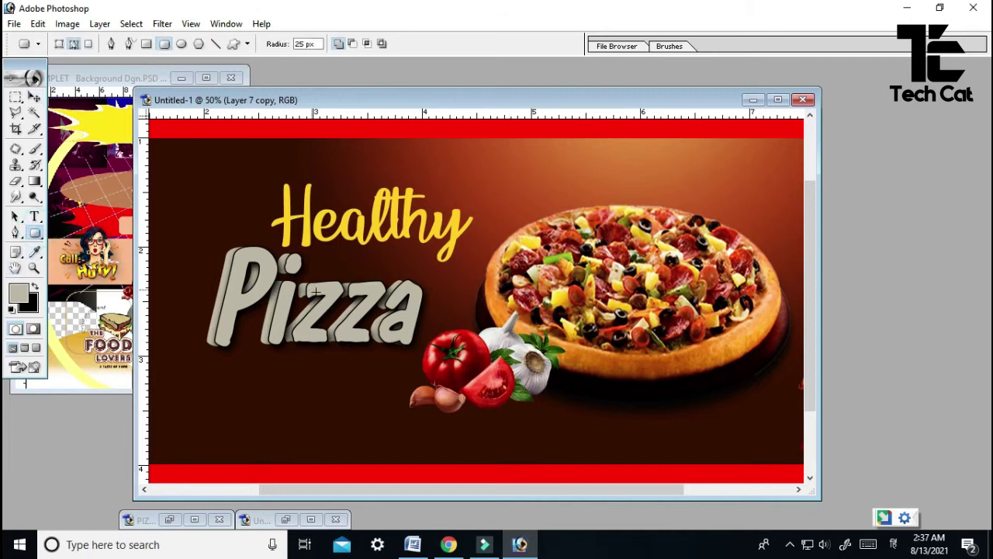
left_click_drag(254, 363, 370, 397)
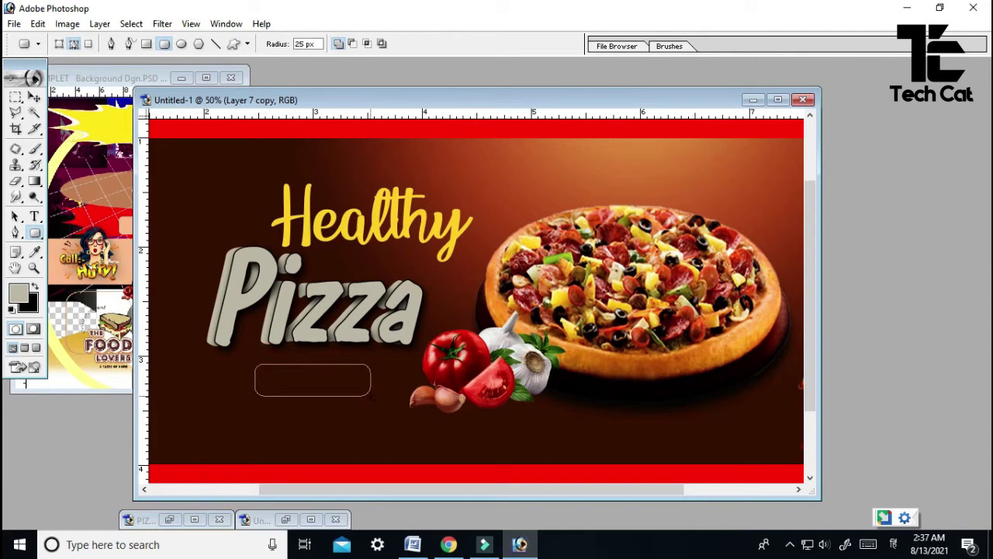
left_click_drag(371, 395, 369, 399)
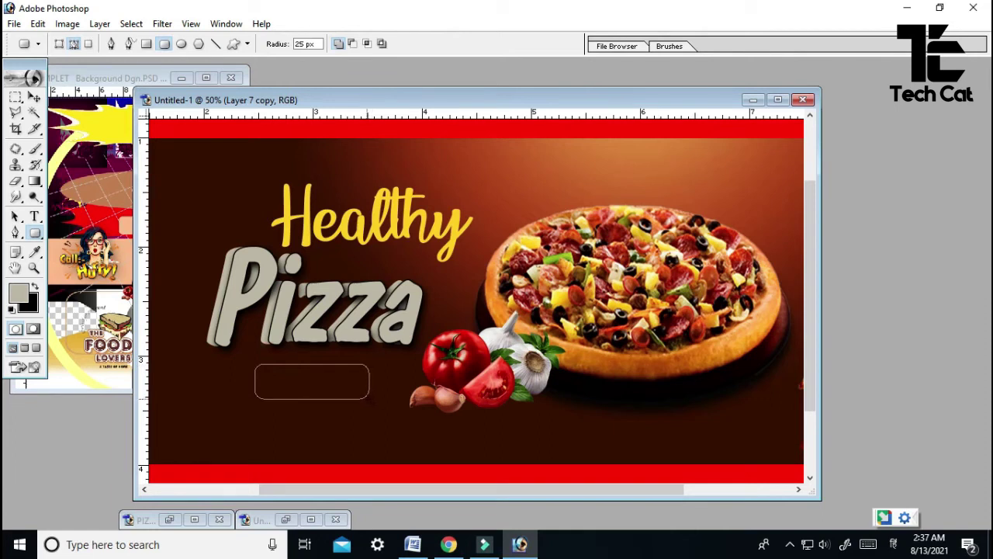
key("ctrl+Return")
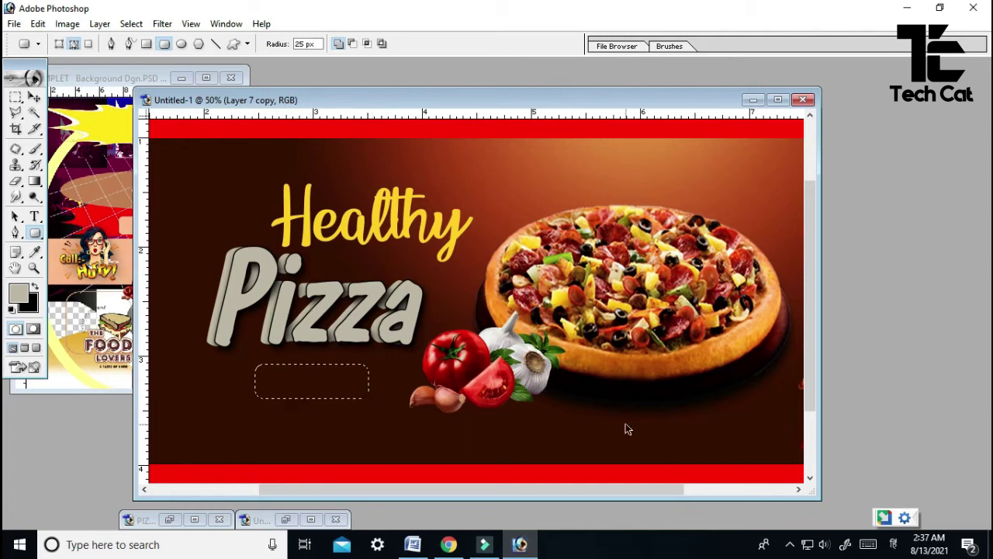
Copy the selected rounded area of the dark banner, Layer 1, onto a new layer
key("v")
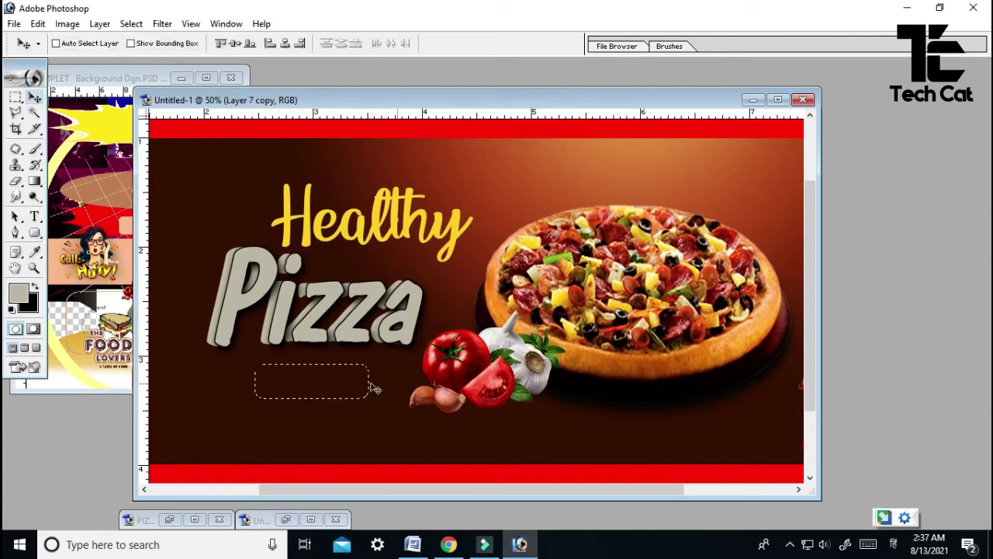
right_click(269, 420)
left_click(290, 429)
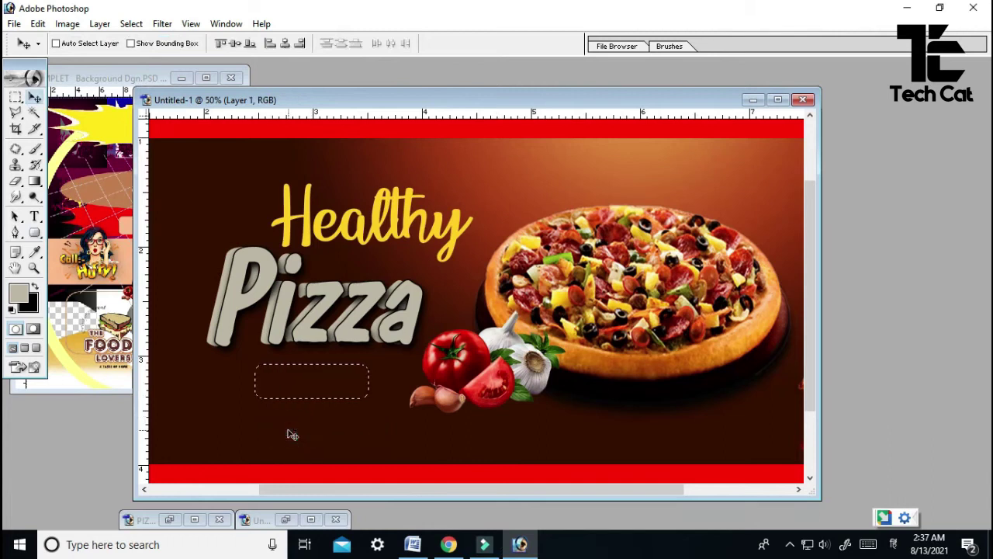
key("ctrl+j")
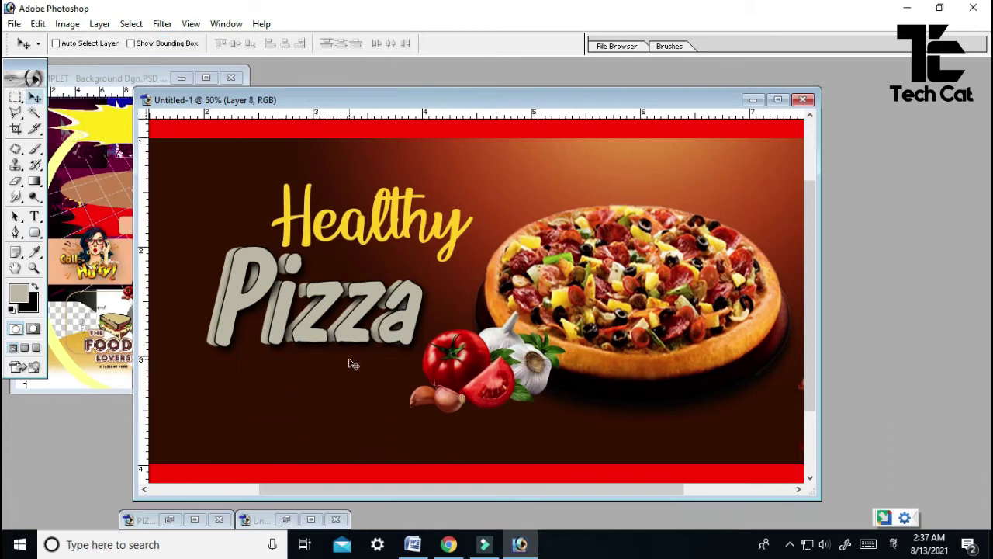
Reload the rounded rectangle selection and fill it with orange sampled from the pizza crust
key("i")
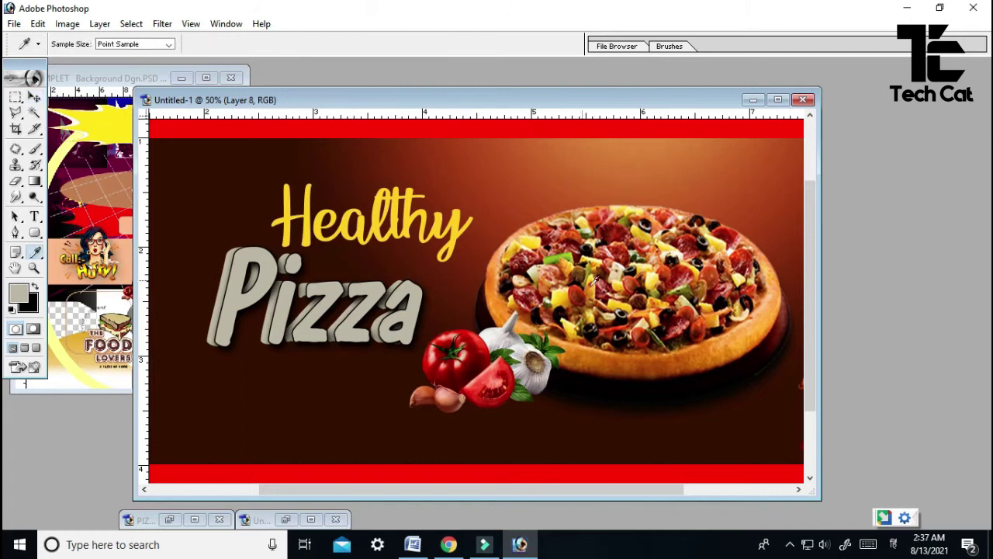
left_click(588, 355)
key("alt+s")
key("o")
key("Return")
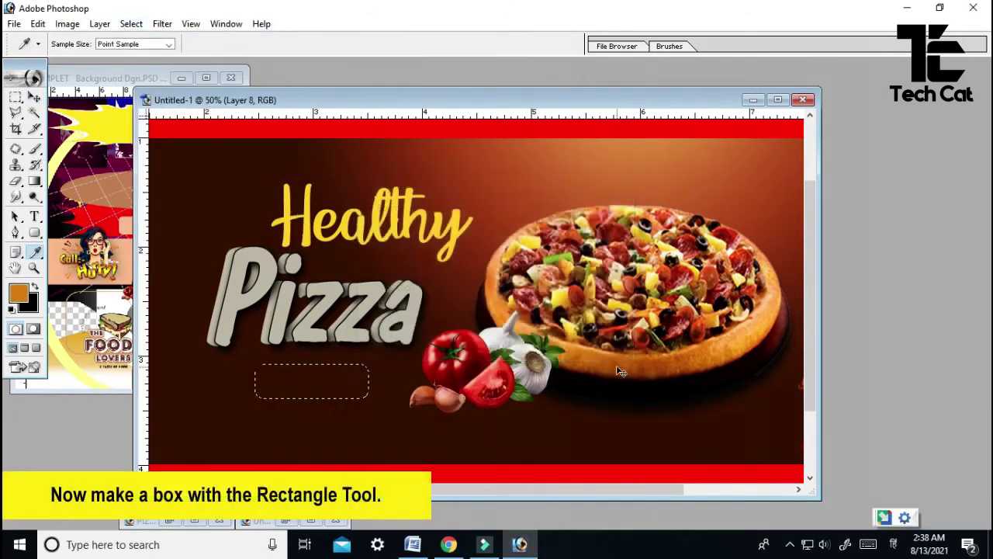
key("alt+e")
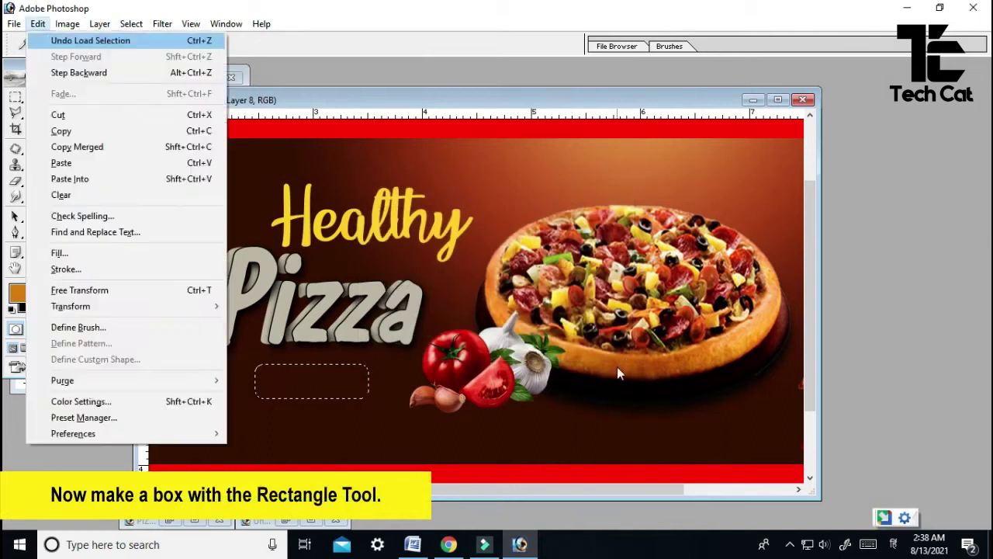
key("l")
key("Return")
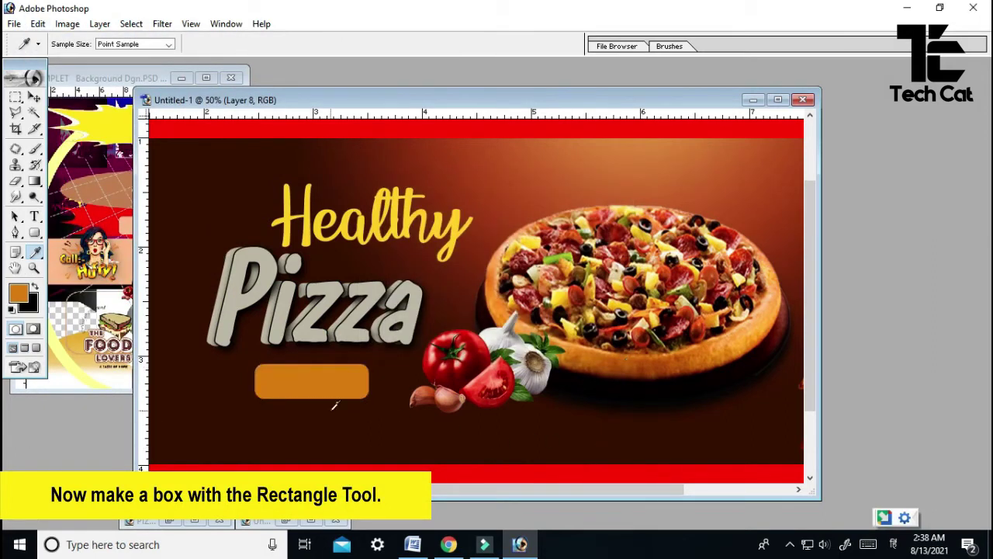
key("v")
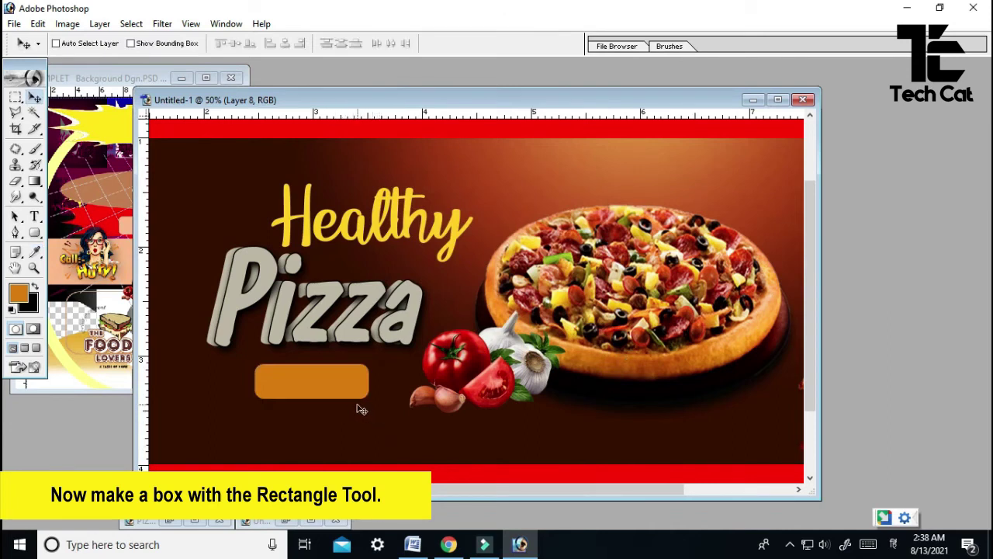
scroll(358, 406, "down", 3)
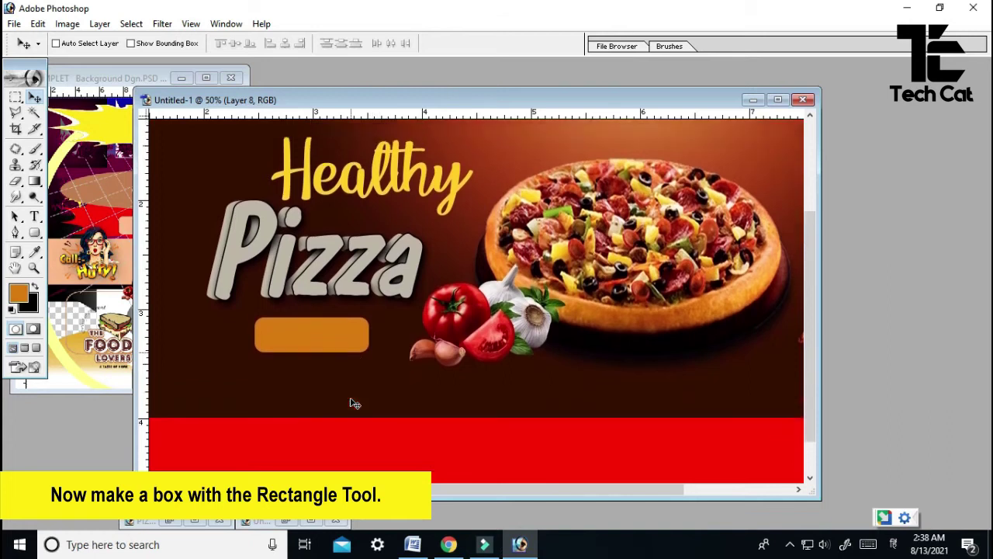
scroll(353, 403, "up", 4)
scroll(353, 402, "down", 2)
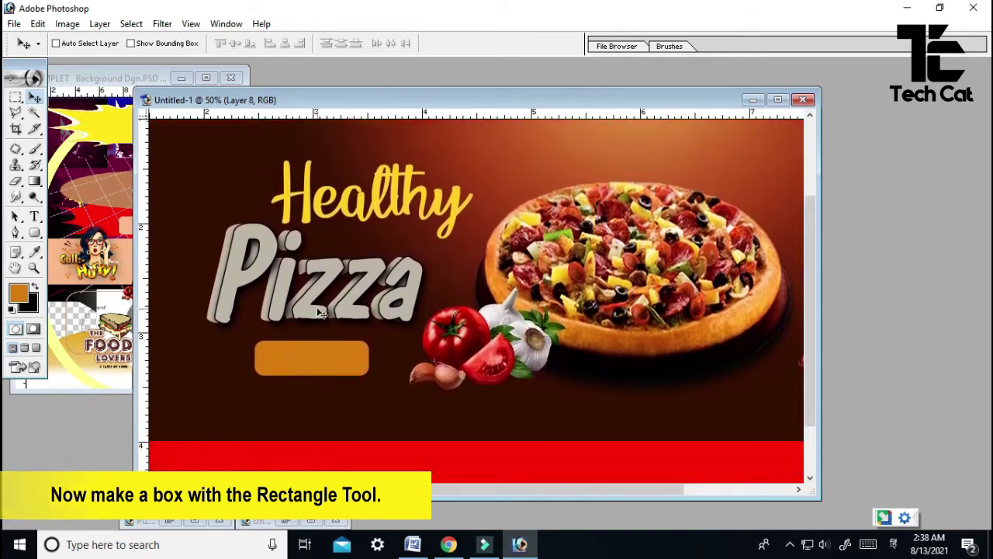
Move the "Healthy" text closer to the upper-right side of "Pizza" and scale it down slightly
right_click(321, 214)
left_click(341, 219)
left_click_drag(341, 219, 363, 235)
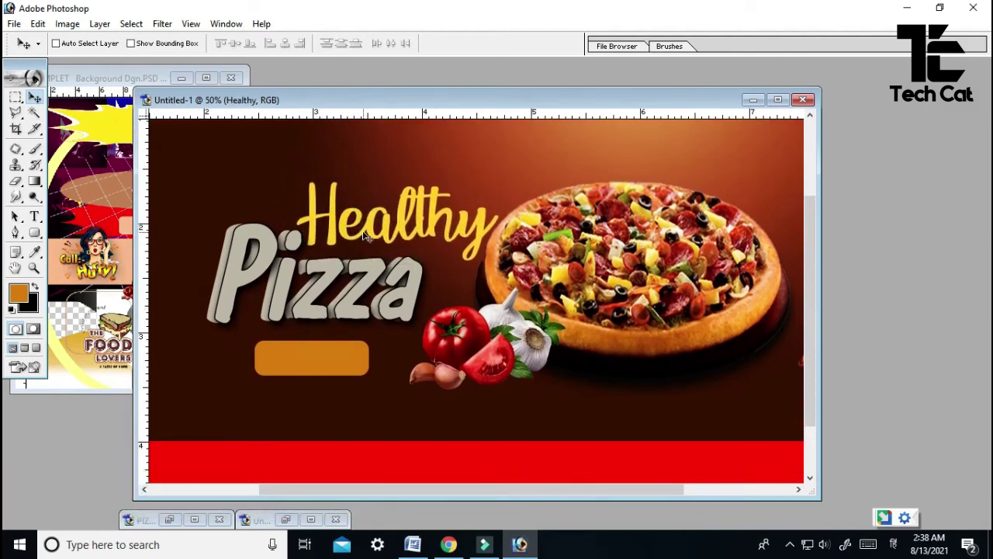
key("ctrl+t")
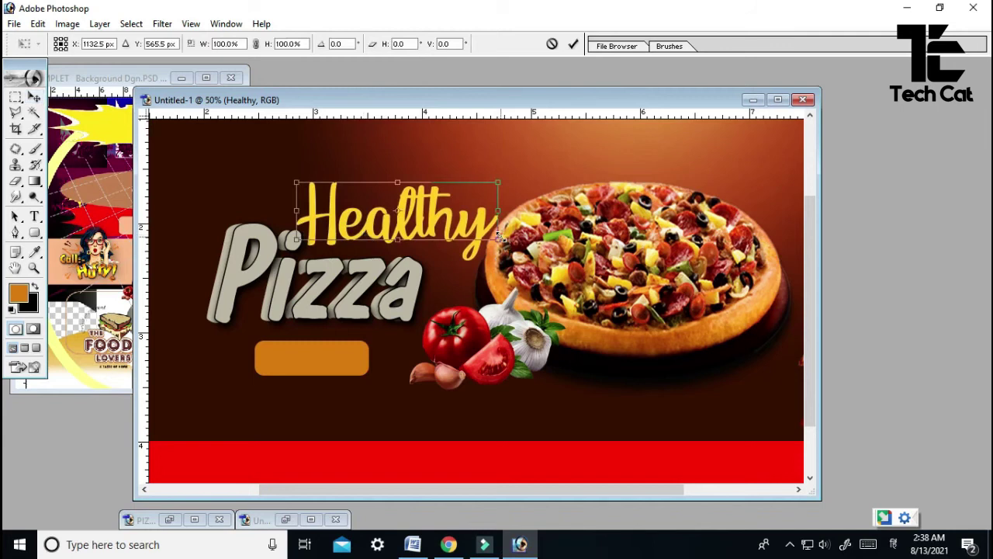
left_click_drag(499, 238, 438, 241)
key("Return")
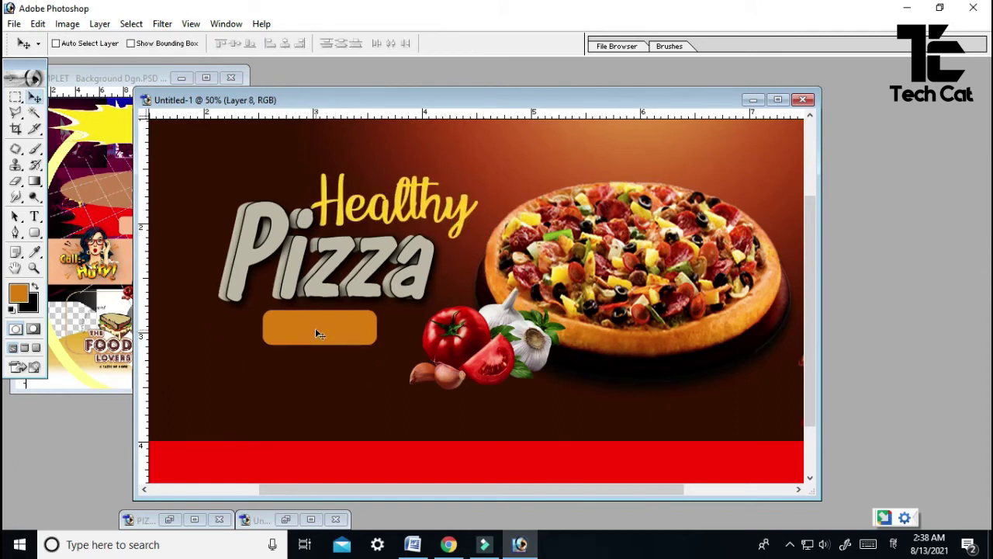
Add a new text layer reading "FREE" below the "Pizza" lettering
key("t")
left_click(292, 329)
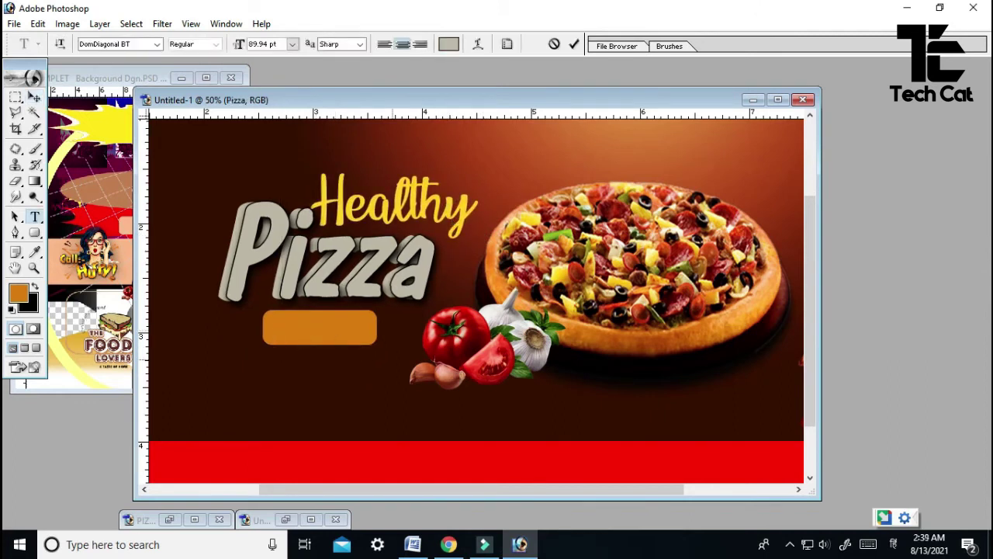
left_click(573, 44)
left_click(259, 403)
type("Fr")
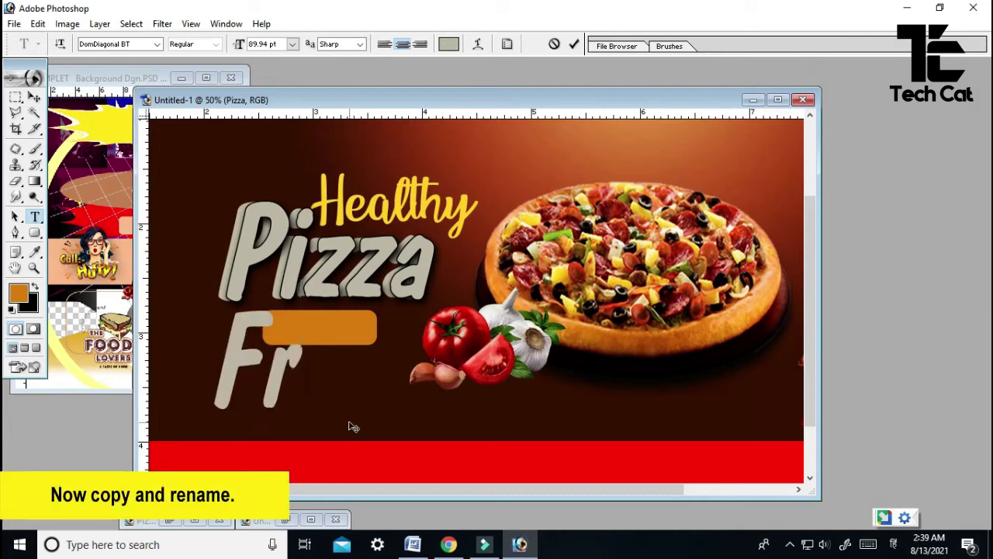
key("BackSpace")
type("R")
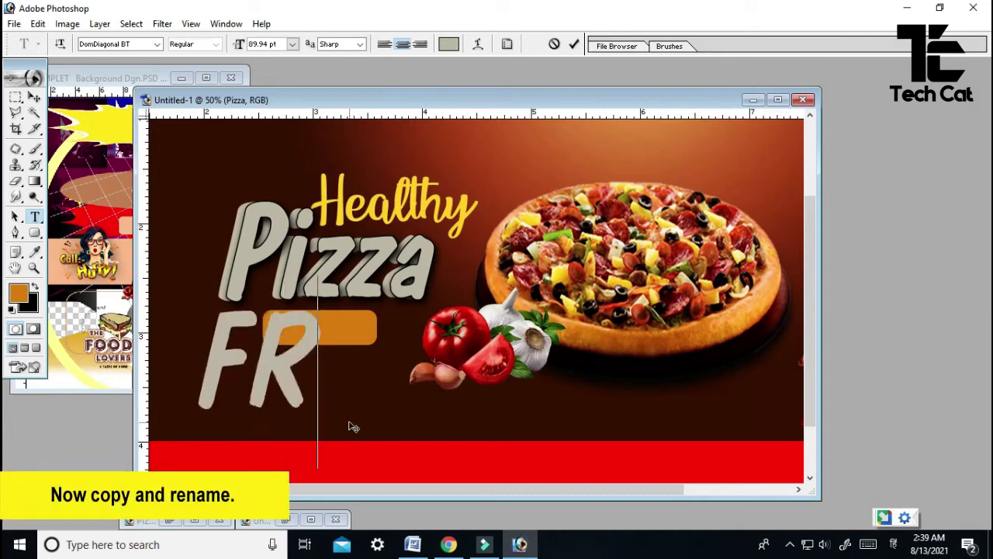
type("EE")
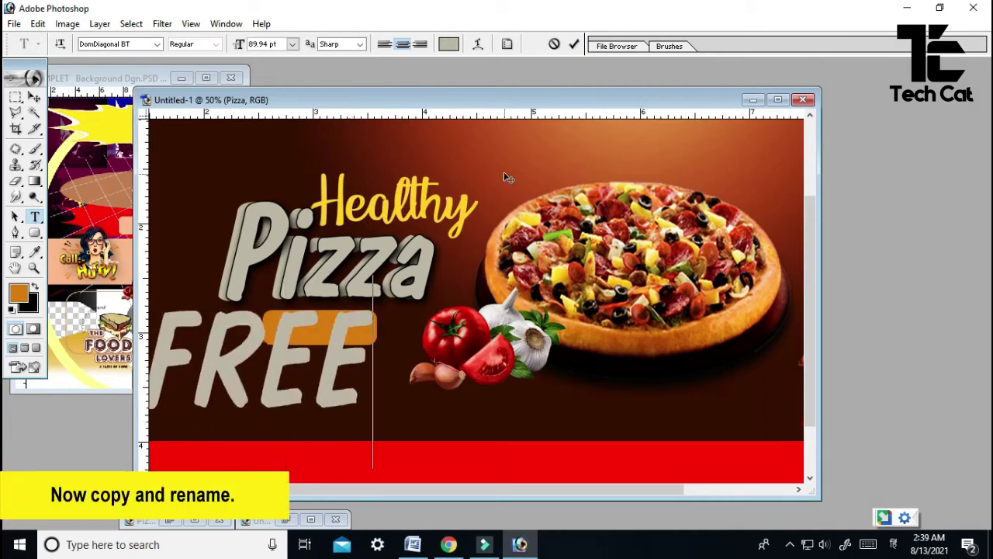
Change the font of the "FREE" text to Compacta Lt BT
left_click_drag(374, 353, 149, 353)
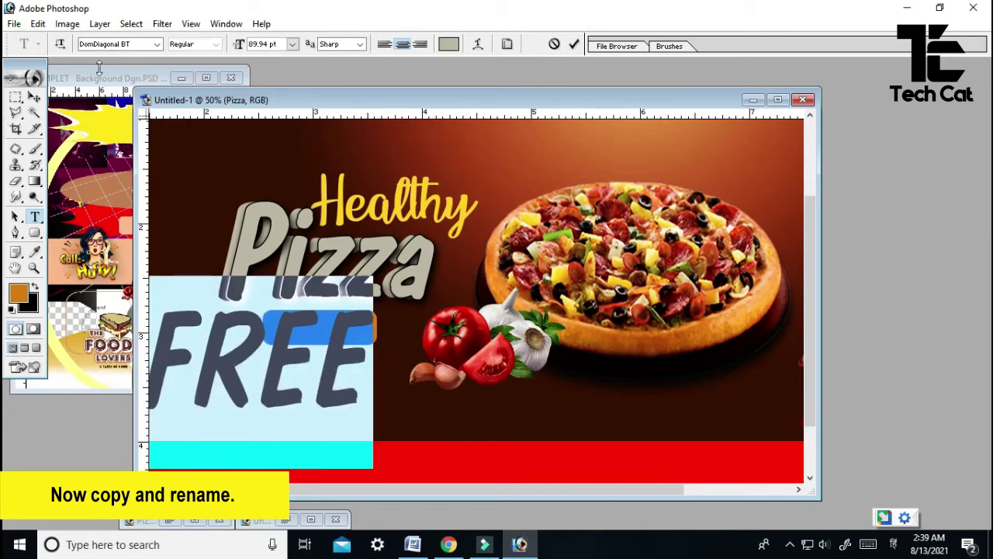
left_click(135, 44)
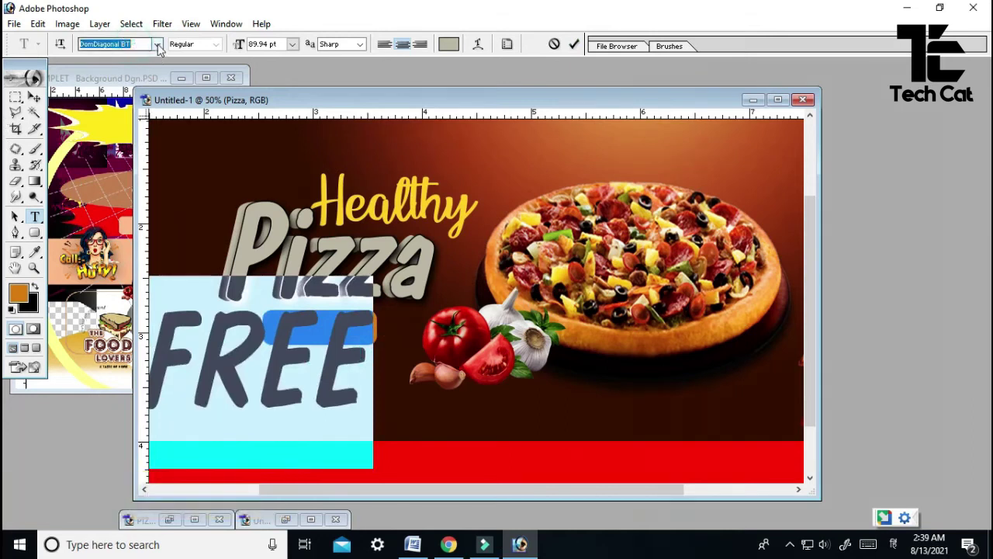
left_click(157, 45)
scroll(155, 214, "up", 10)
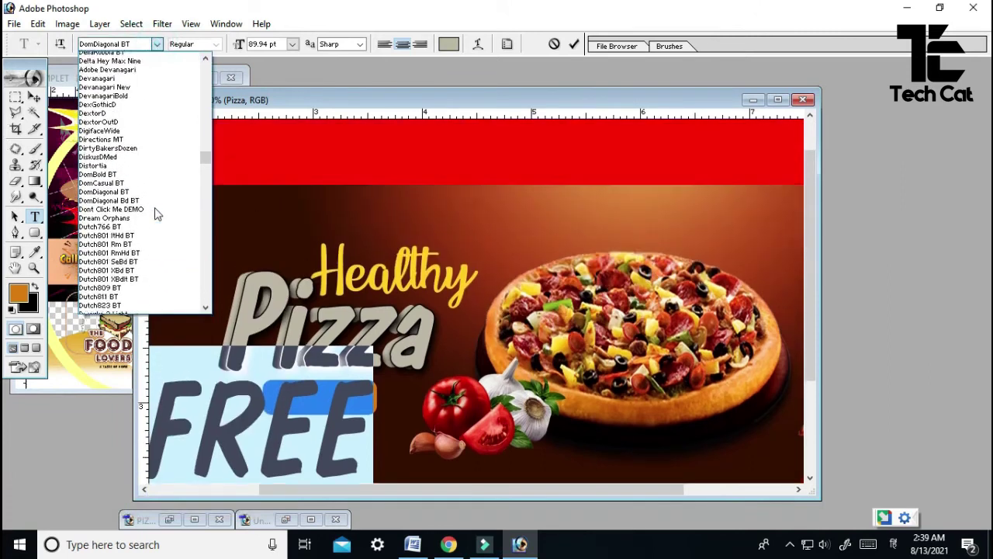
scroll(156, 213, "up", 15)
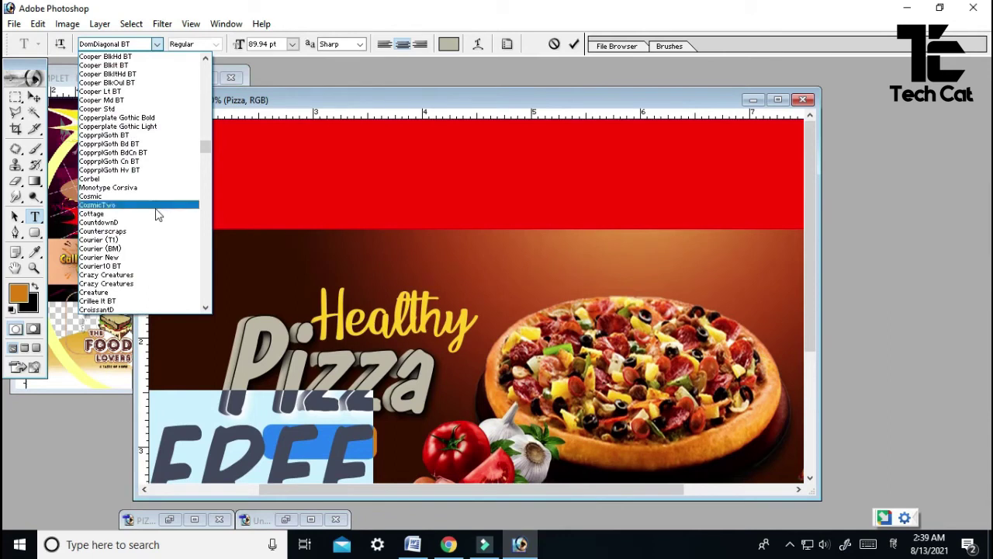
scroll(157, 214, "up", 3)
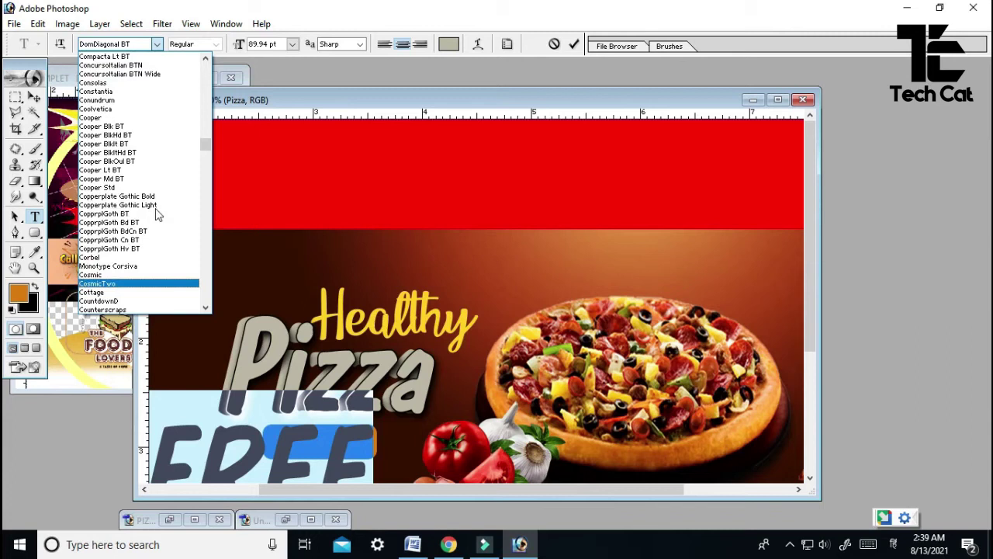
left_click(121, 57)
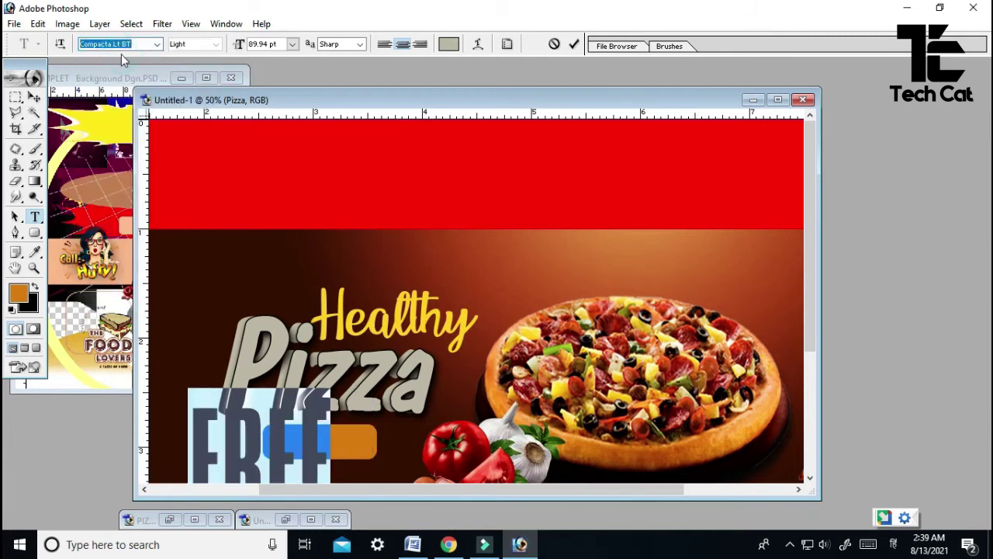
left_click(575, 44)
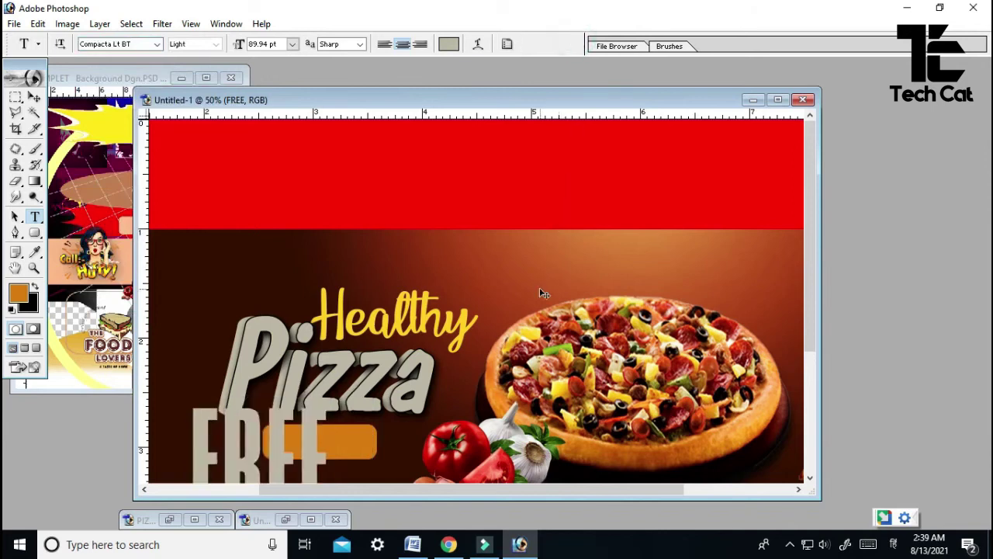
Scale the "FREE" text down to short, wide letters of about 17 pt, roughly as wide as the orange box
key("ctrl+t")
left_click_drag(187, 414, 307, 467)
left_click_drag(202, 447, 225, 450)
left_click_drag(291, 463, 319, 466)
key("Return")
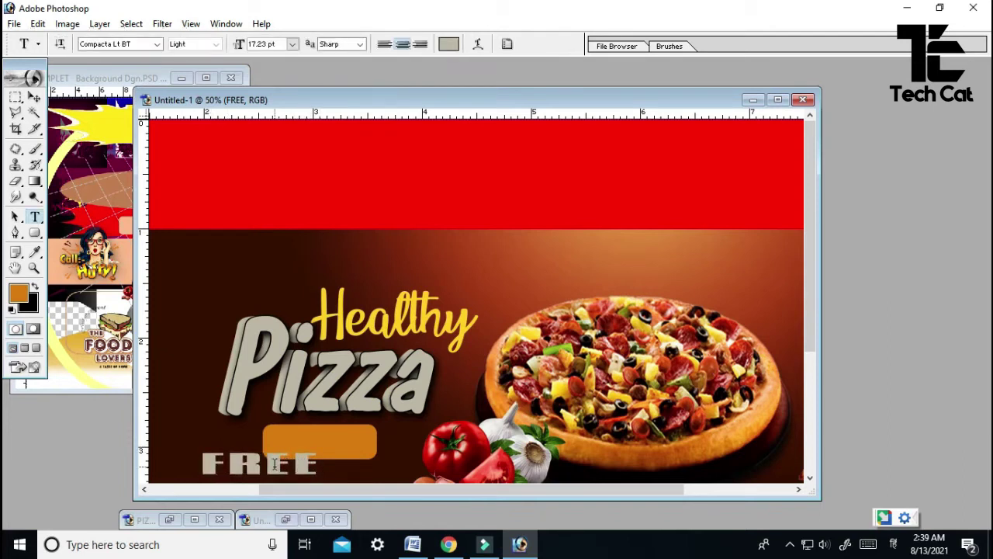
Place the "FREE" text inside the orange rounded box and narrow it to about 69% of its width
key("v")
left_click_drag(275, 464, 335, 447)
key("ctrl+t")
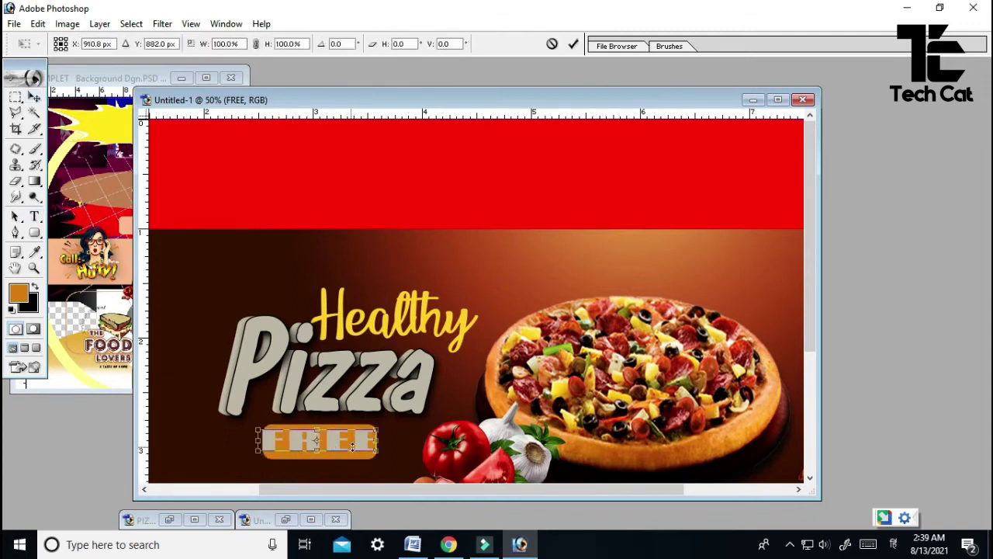
left_click_drag(376, 443, 357, 447)
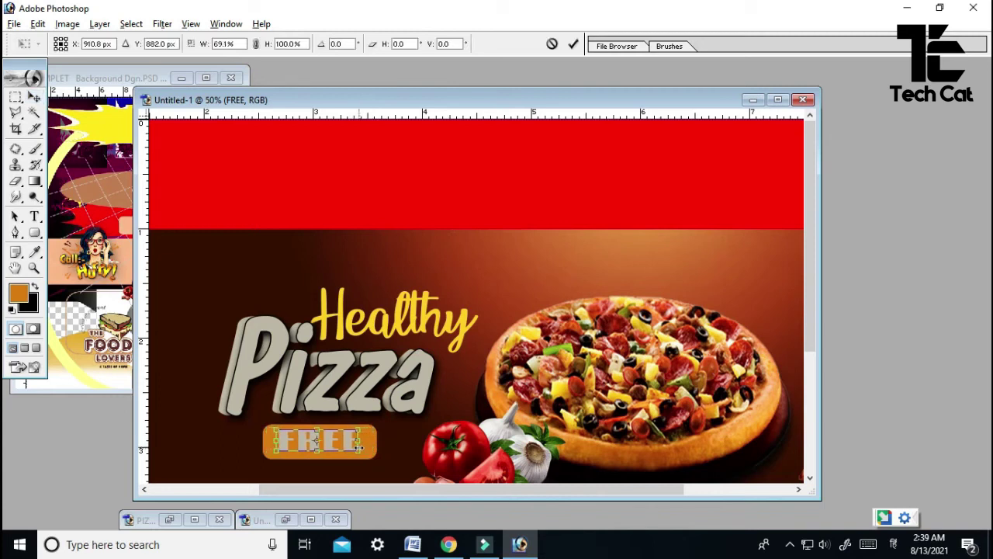
key("Return")
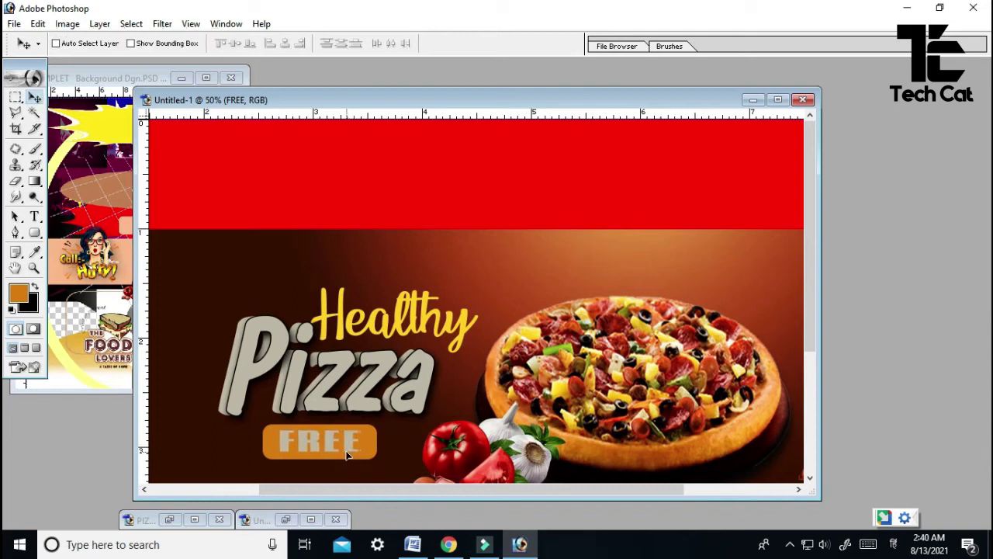
Recolor the "FREE" text black (000000), sampled from the dark edge of the "Pizza" lettering
key("z")
left_click_drag(221, 390, 432, 468)
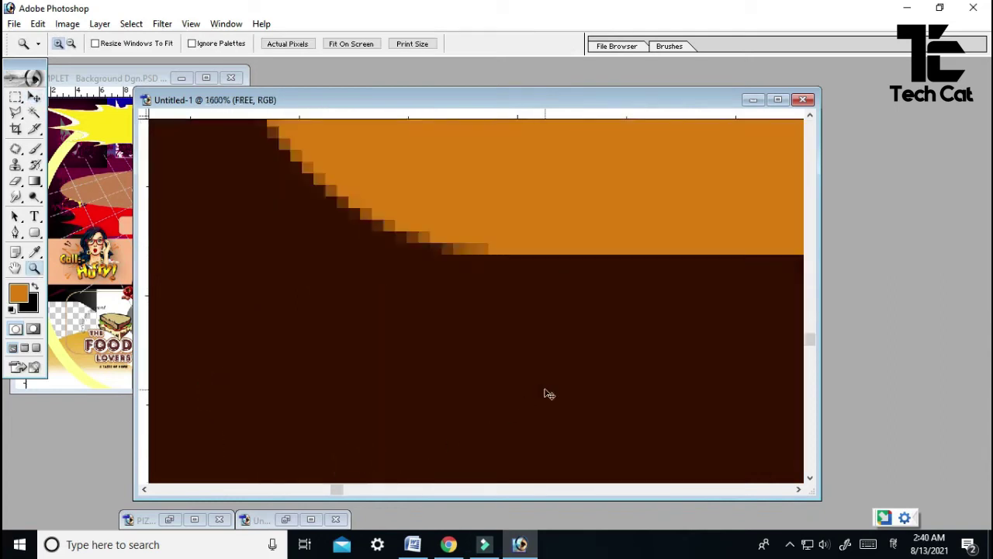
key("ctrl+minus")
key("ctrl+minus")
key("ctrl+minus")
key("ctrl+minus")
key("ctrl+minus")
key("ctrl+minus")
key("ctrl+minus")
key("ctrl+minus")
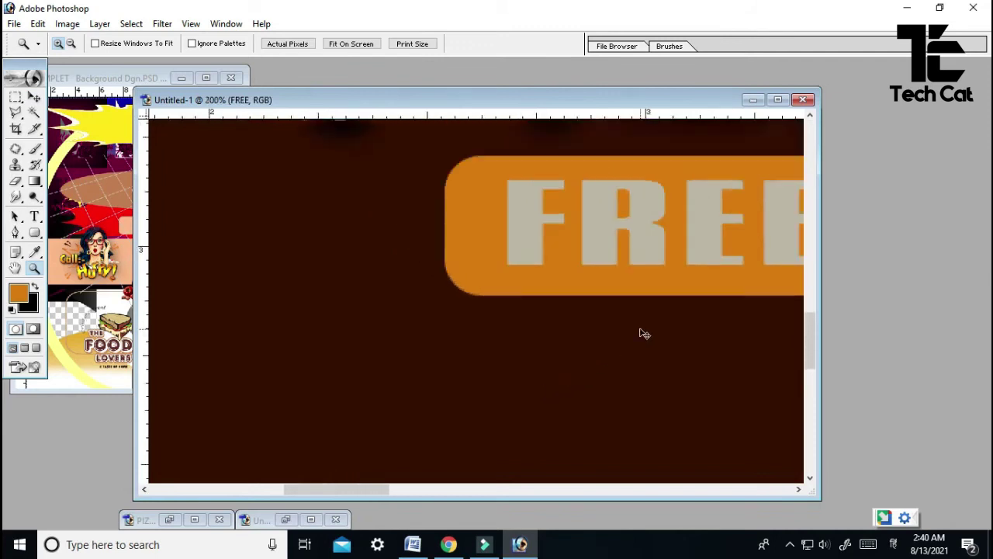
key("ctrl+minus")
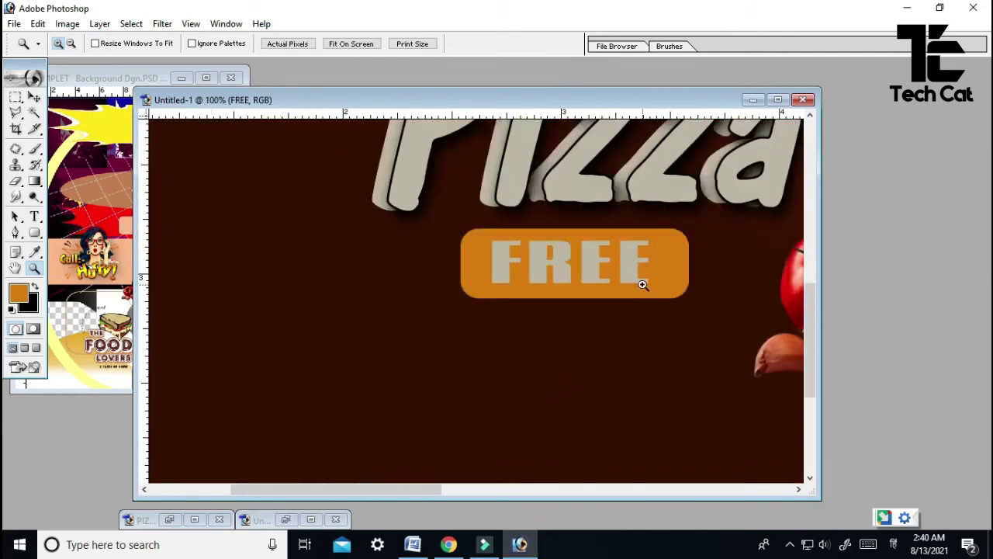
key("t")
double_click(493, 268)
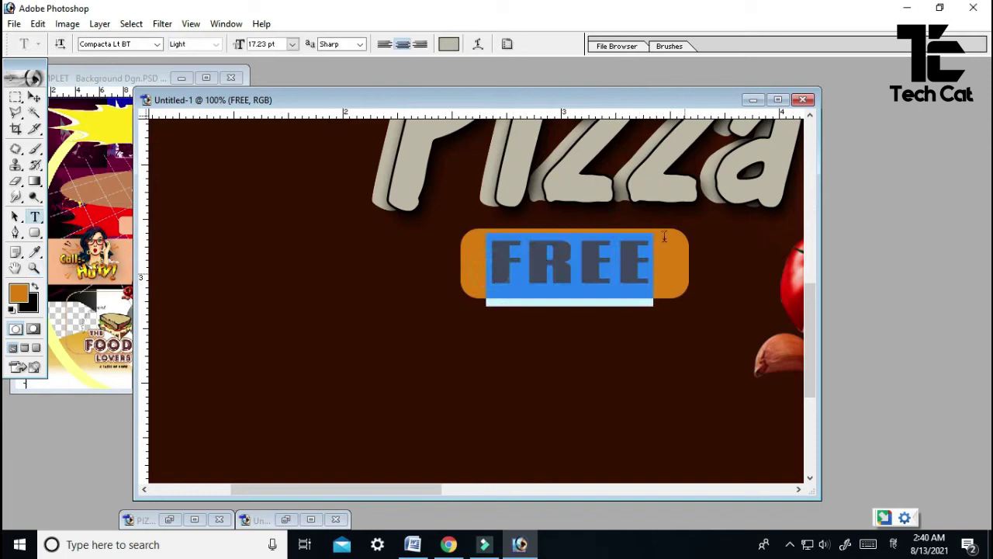
left_click(448, 44)
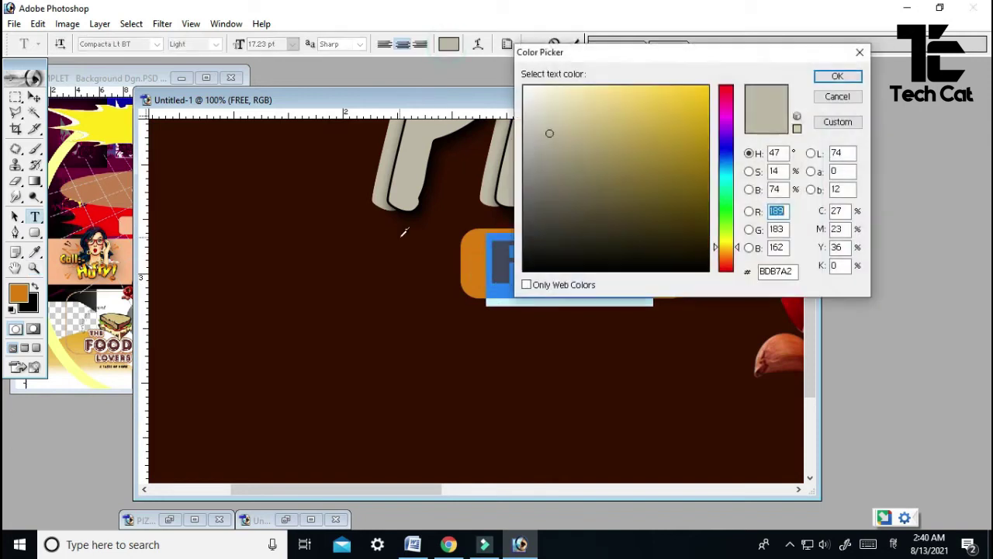
left_click(421, 199)
left_click(837, 75)
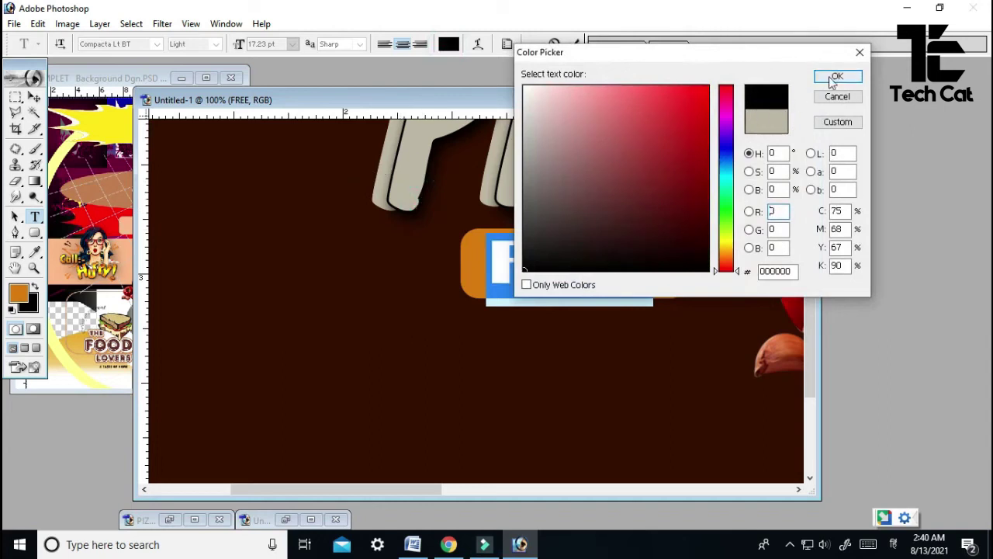
left_click(574, 43)
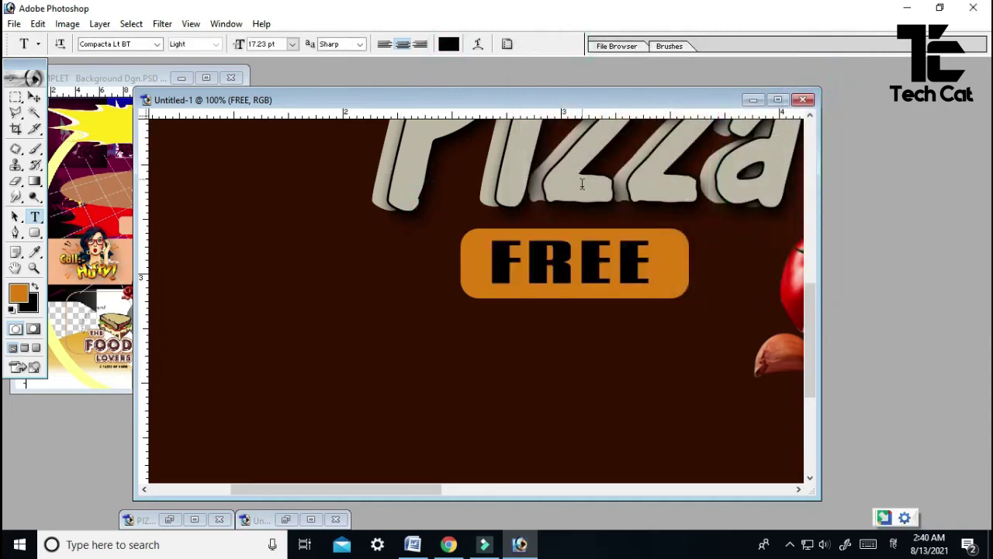
Copy the red tag shape, Layer 63, from the background template document to the upper-left corner of the banner
key("ctrl+minus")
key("ctrl+minus")
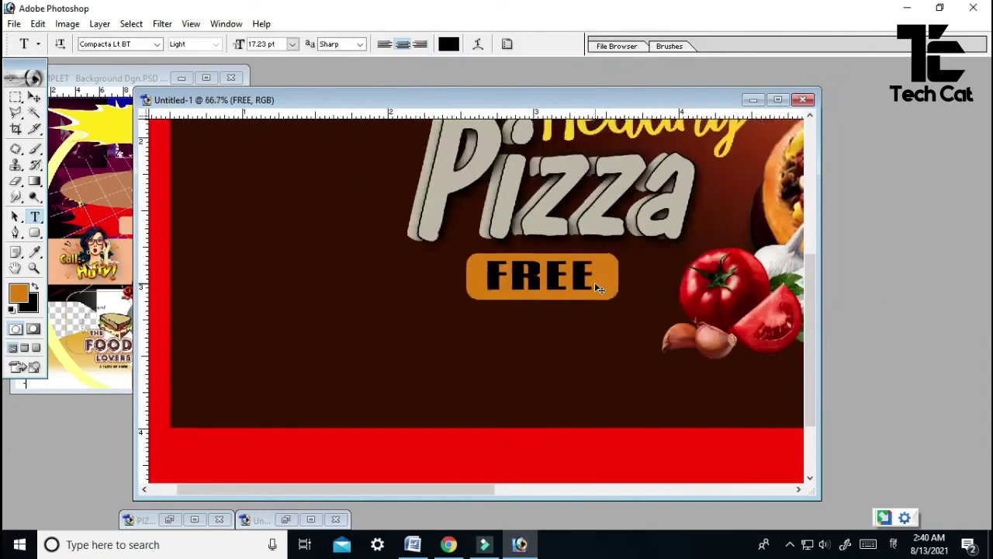
key("ctrl+plus")
key("ctrl+plus")
key("ctrl+plus")
key("ctrl+minus")
key("ctrl+minus")
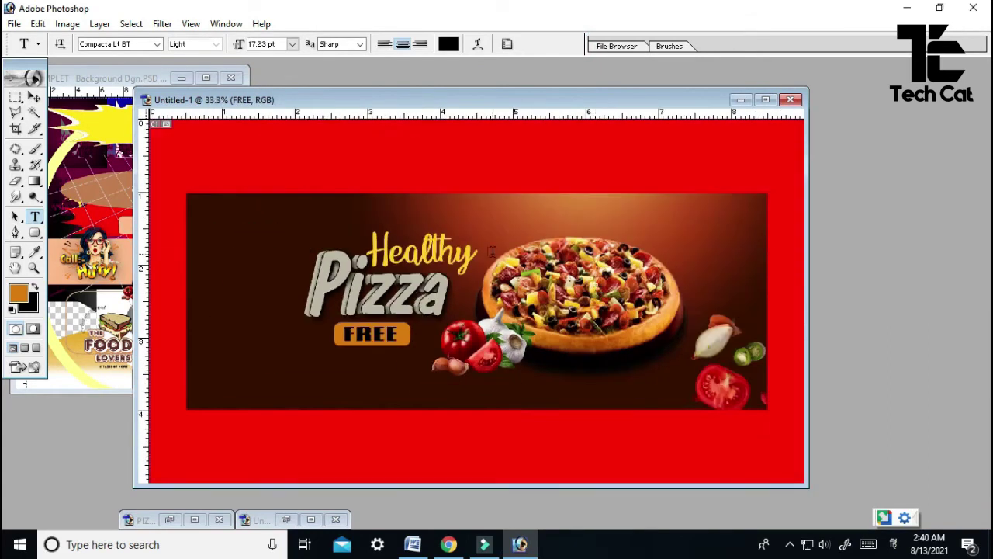
key("v")
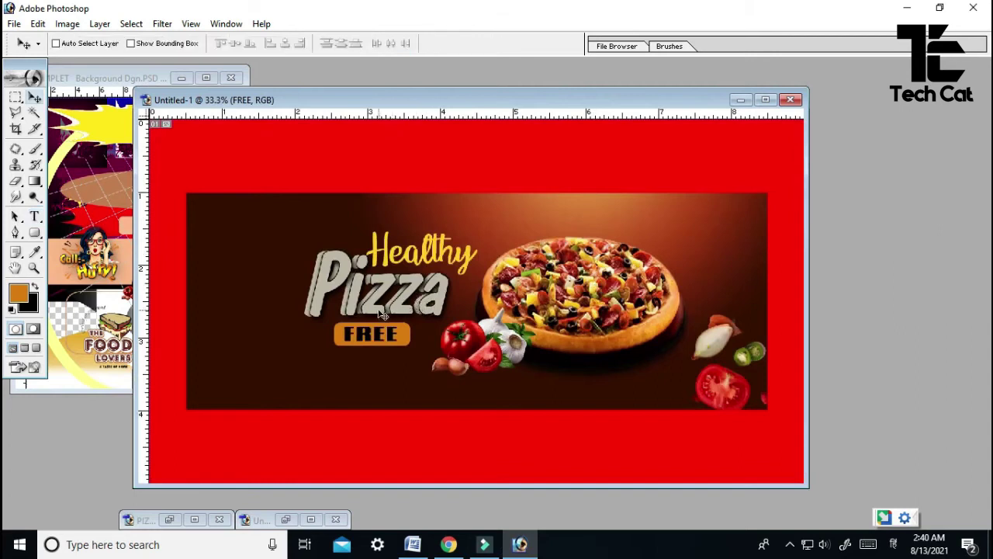
left_click(95, 239)
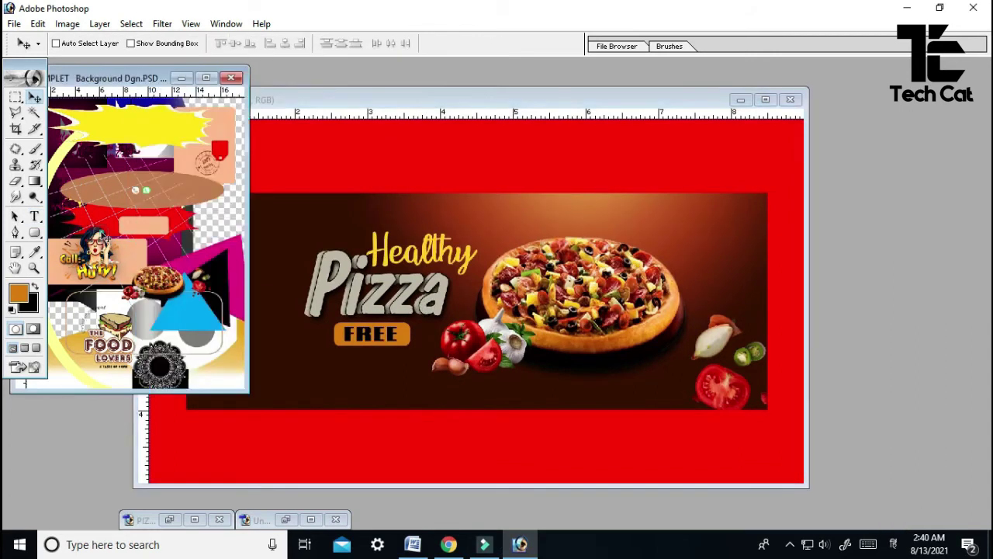
right_click(224, 149)
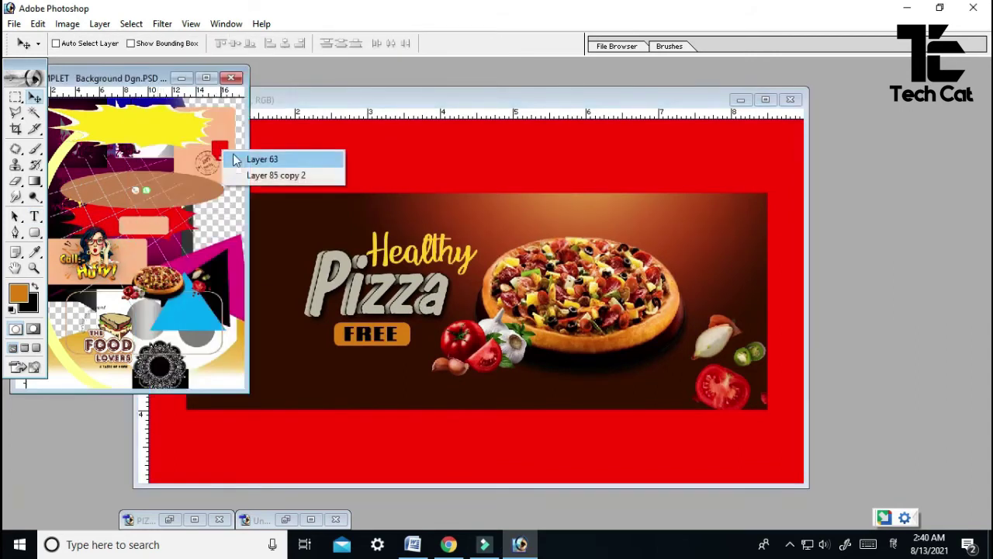
left_click(236, 156)
left_click_drag(227, 147, 257, 237)
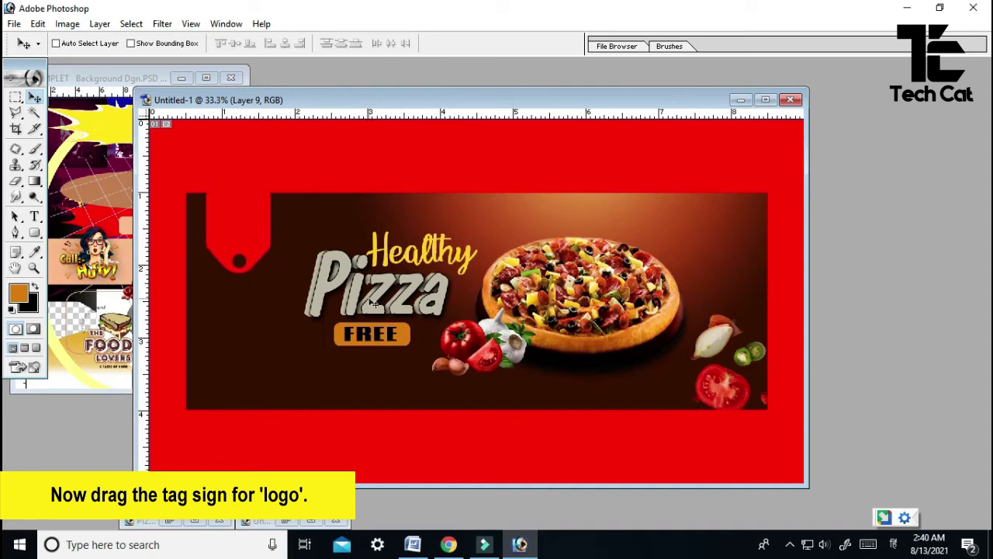
Duplicate the "FREE" text onto the red tag and narrow the copy to fit within the tag's width
right_click(371, 339)
left_click(376, 346)
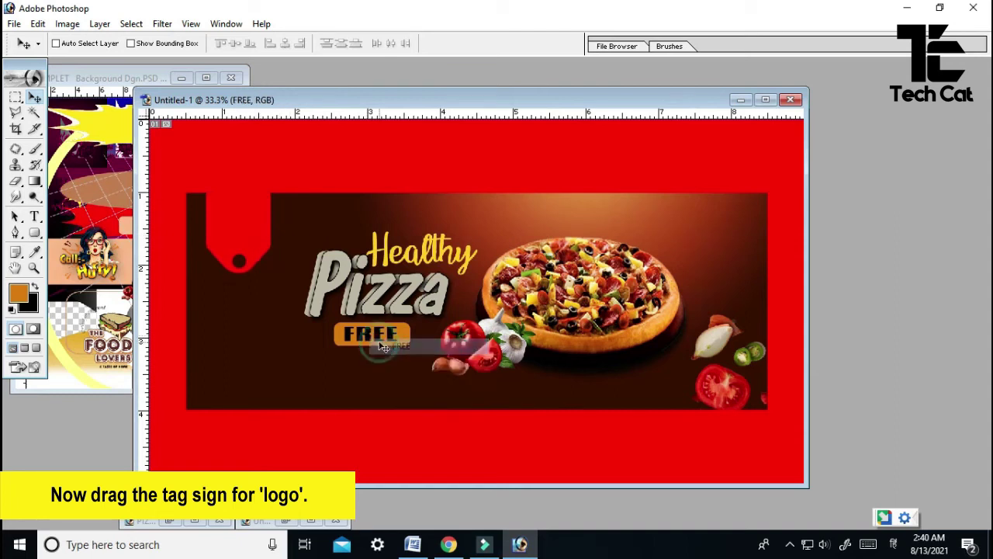
left_click_drag(366, 339, 218, 265)
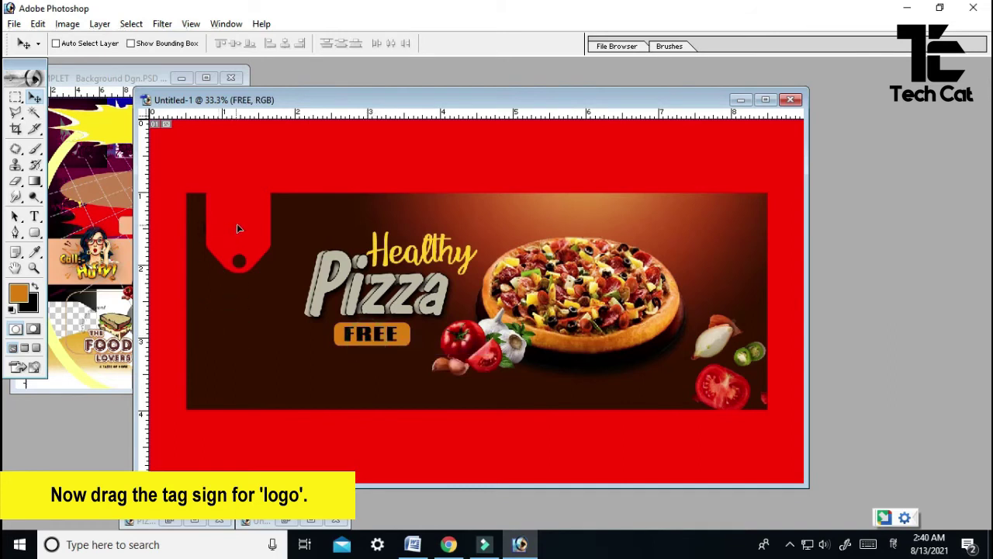
left_click_drag(244, 233, 243, 234)
key("ctrl+t")
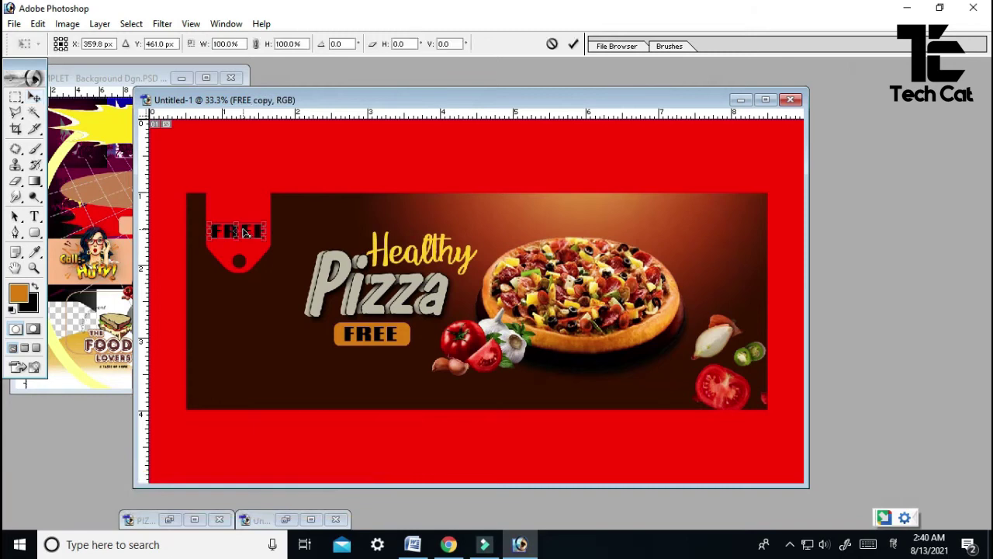
left_click(263, 229)
left_click_drag(263, 229, 256, 230)
key("Return")
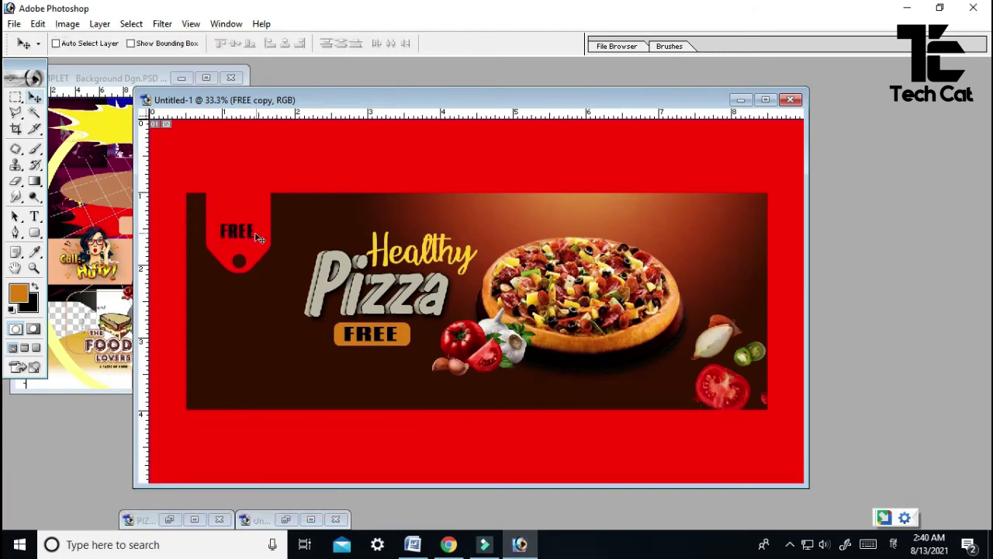
Replace the duplicated "FREE" text on the red tag with "LOGO"
key("z")
left_click_drag(204, 201, 285, 254)
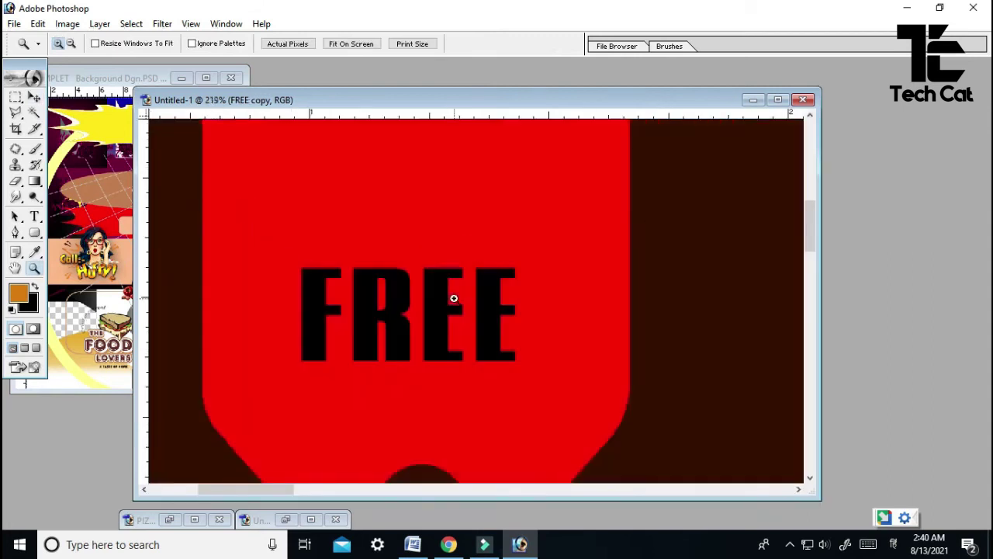
key("t")
left_click(299, 310)
key("ctrl+a")
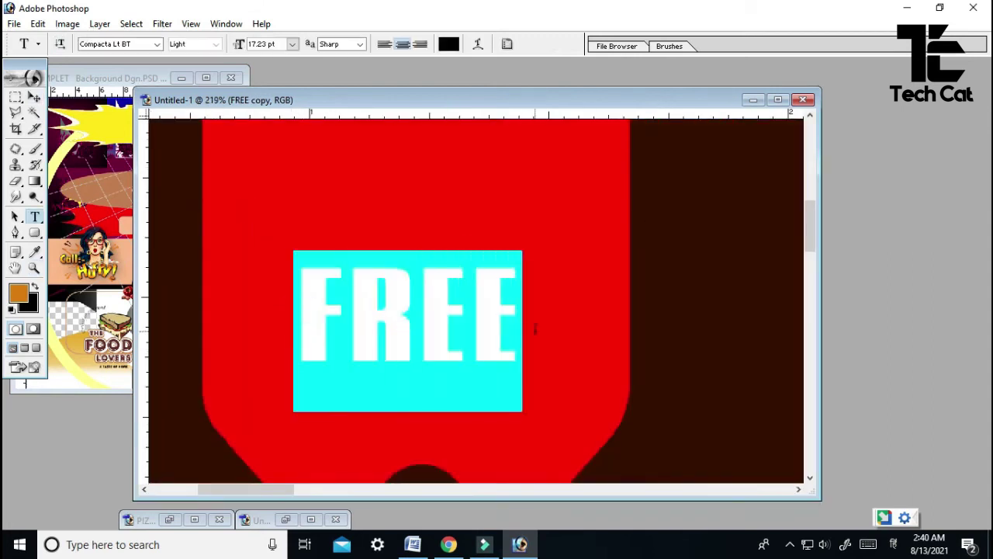
type("LOGO")
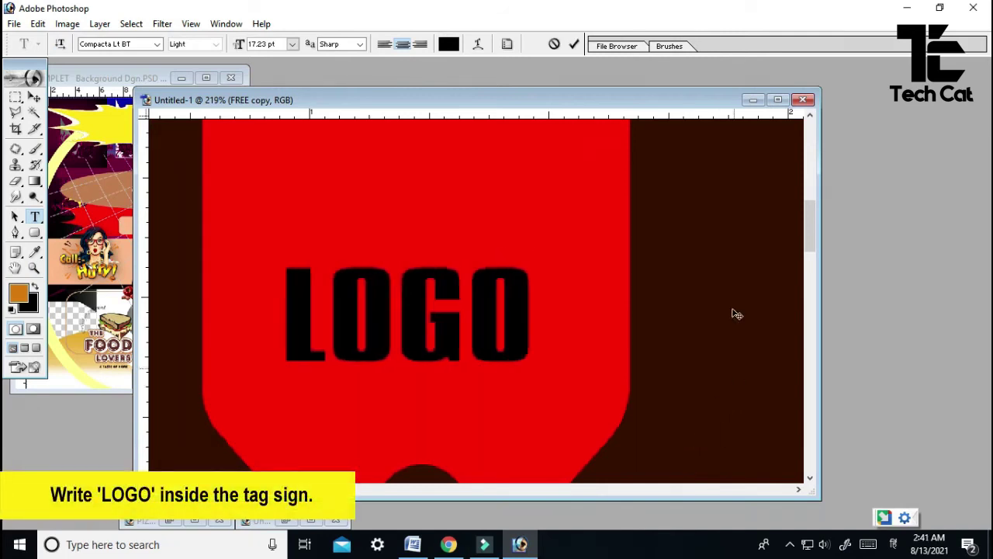
left_click(574, 43)
Shift the "LOGO" text slightly right to center it within the red tag
key("v")
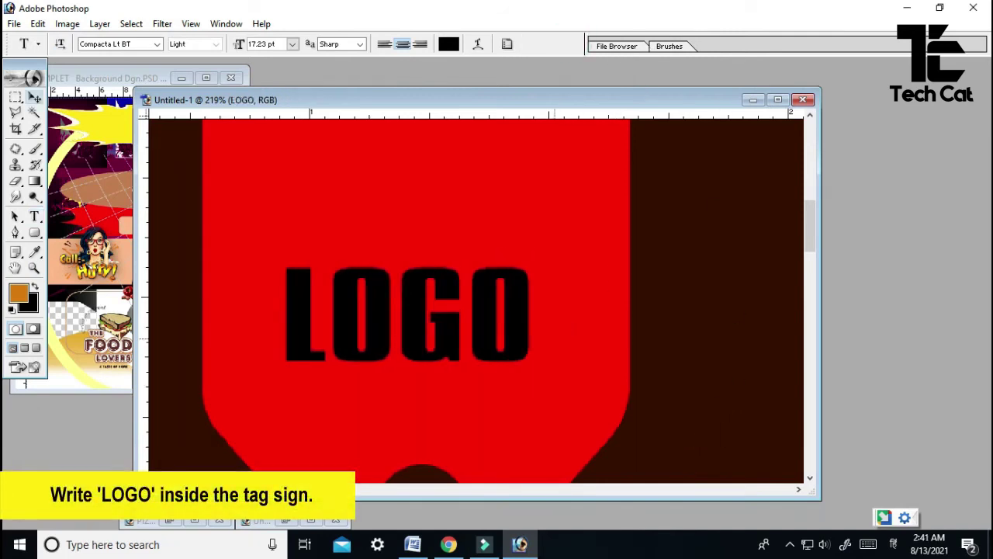
left_click_drag(488, 344, 499, 349)
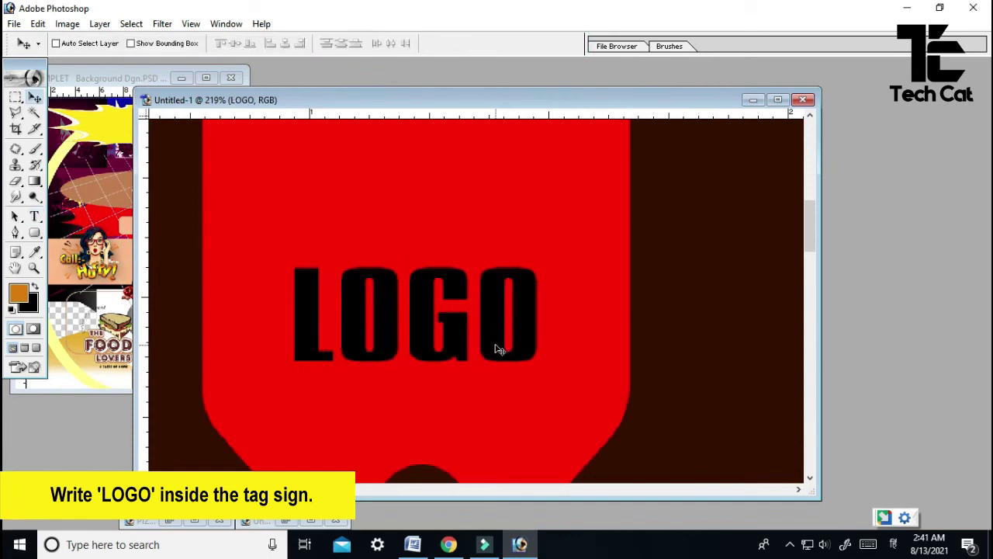
key("ctrl+minus")
key("ctrl+minus")
key("ctrl+minus")
key("ctrl+minus")
key("ctrl+minus")
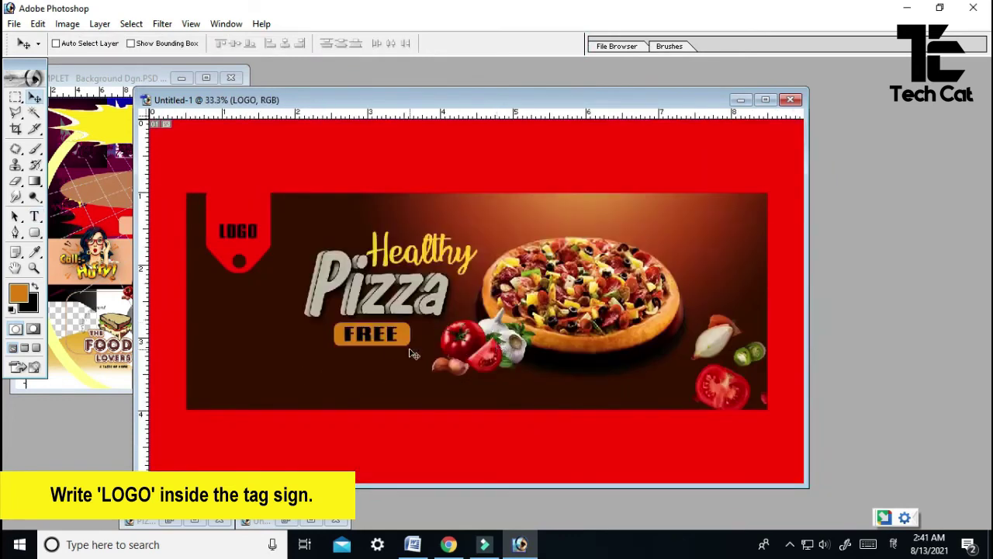
Start a new text line below the orange "FREE" box and choose the Bulmer MT Std font
left_click(331, 349)
key("t")
left_click(323, 378)
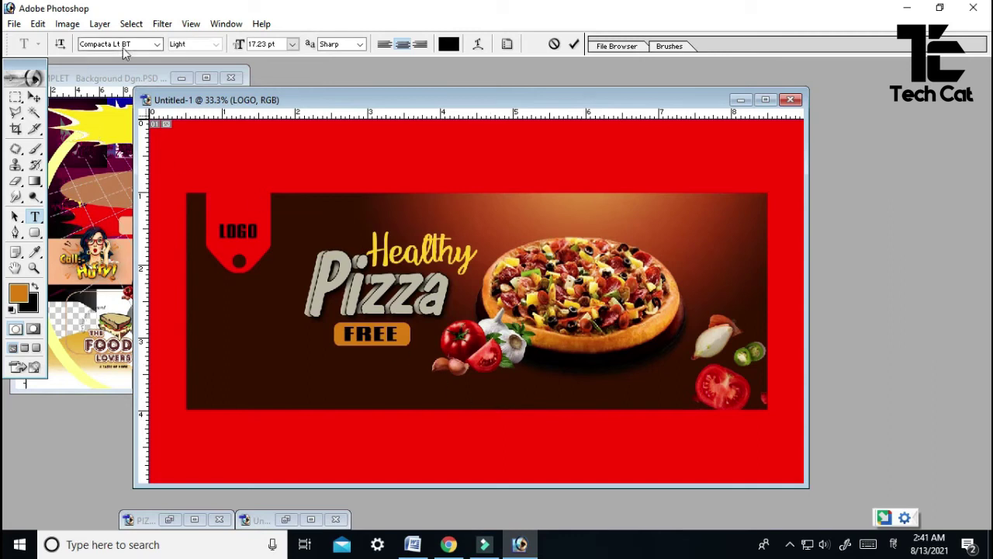
left_click(157, 44)
scroll(149, 193, "up", 10)
scroll(150, 193, "up", 10)
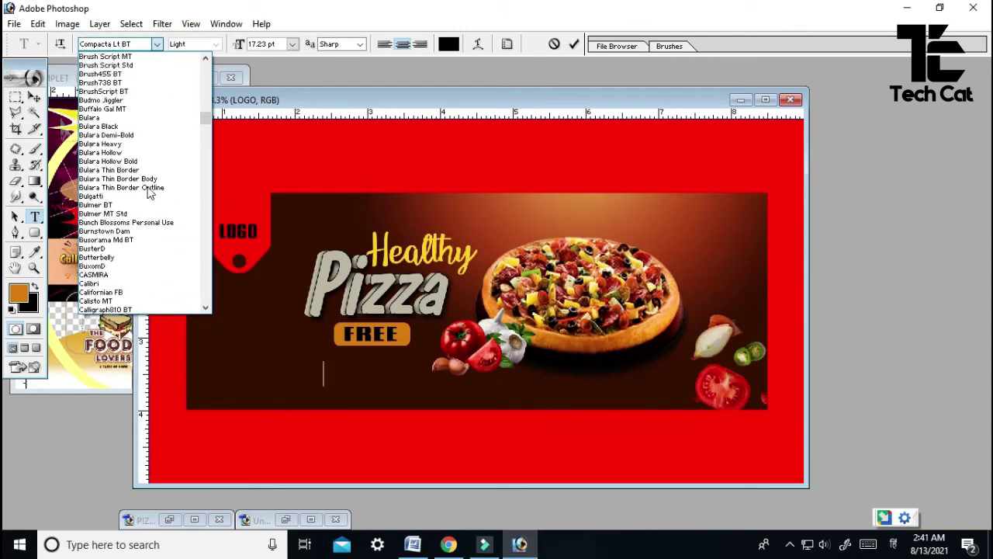
left_click(117, 214)
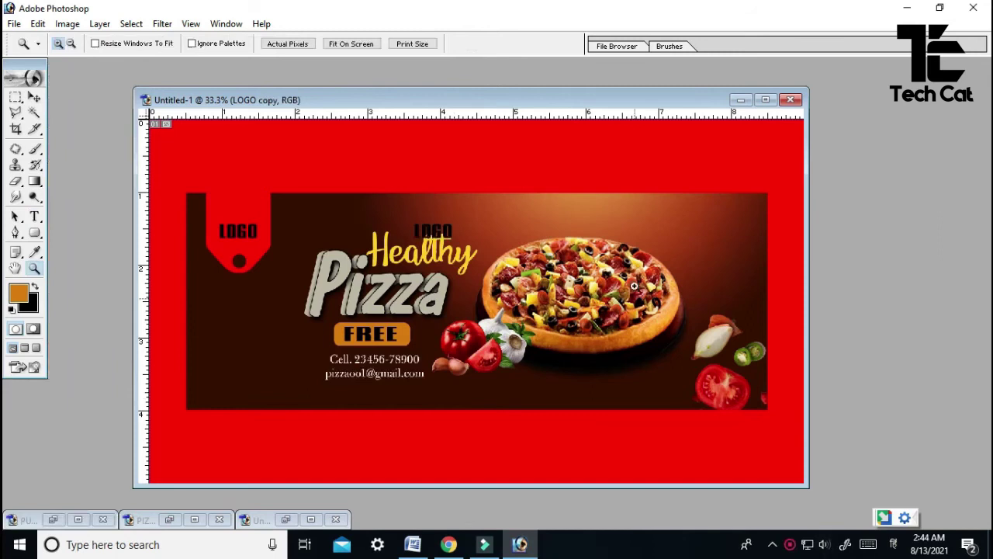
left_click_drag(279, 225, 475, 345)
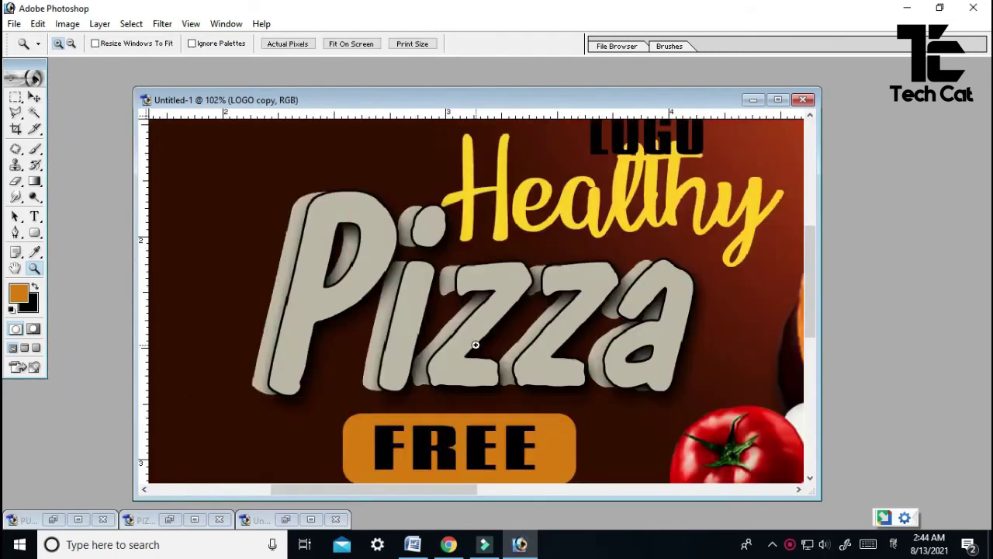
key("m")
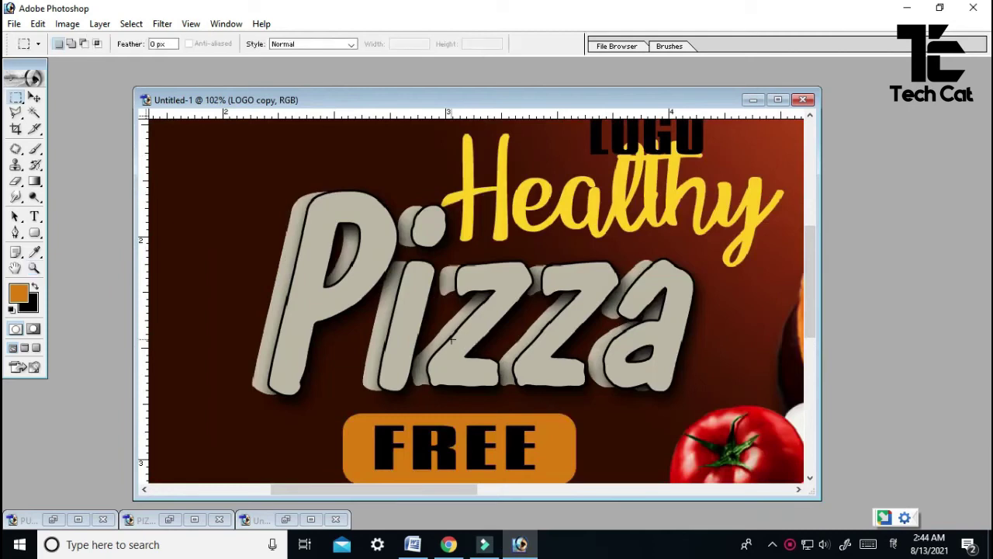
key("ctrl+minus")
key("ctrl+minus")
key("ctrl+minus")
key("ctrl+minus")
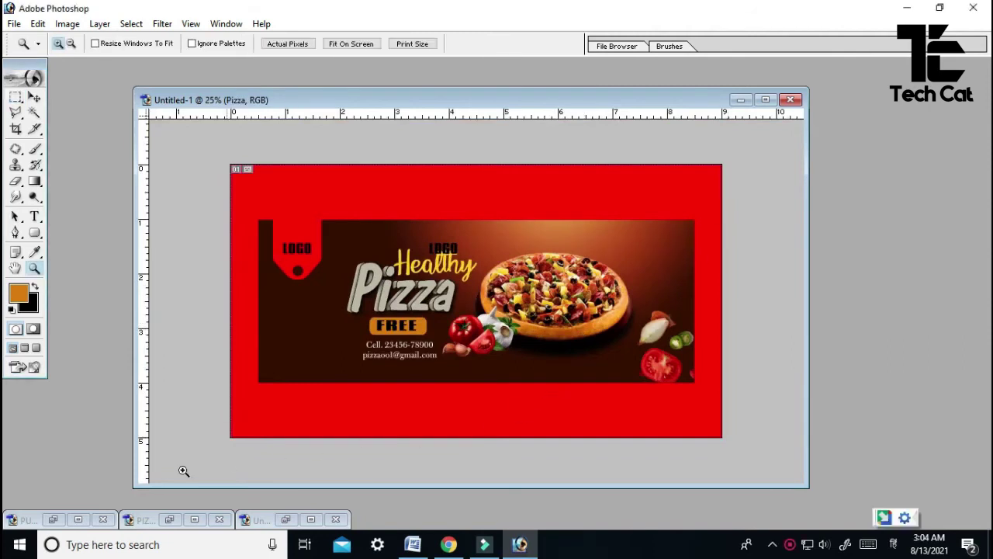
Copy the group of thin horizontal stripes from the background template document onto the banner's "Pizza" lettering
left_click(77, 520)
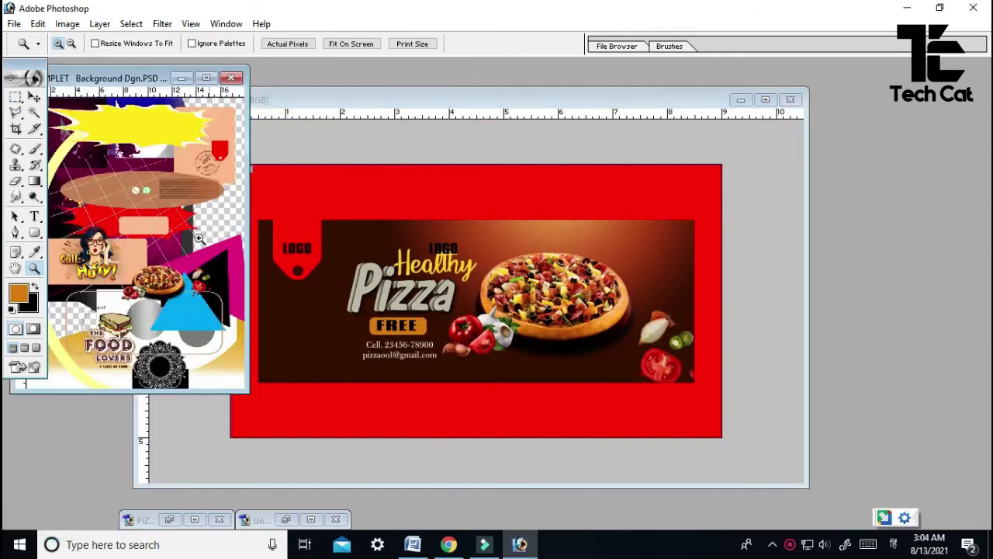
left_click(180, 191)
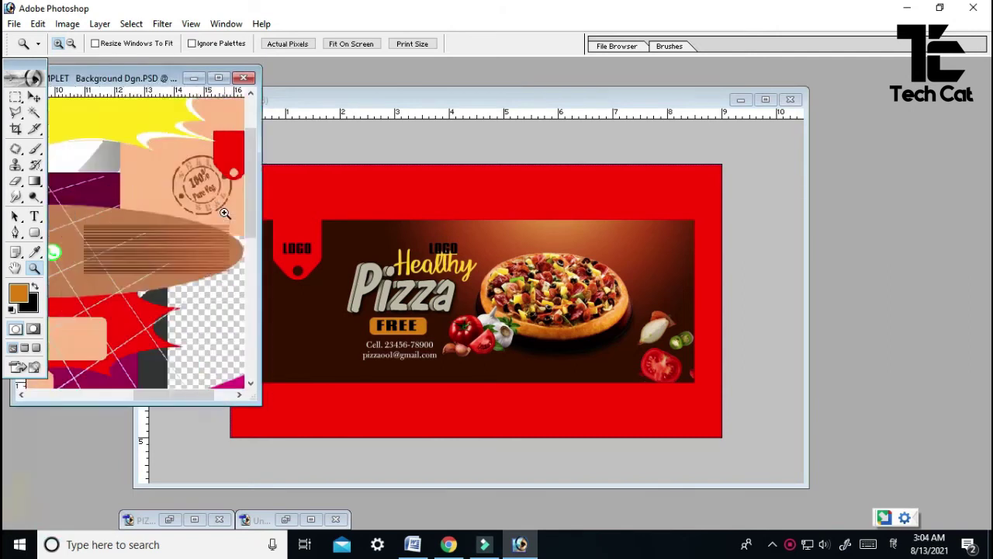
left_click(105, 226)
key("v")
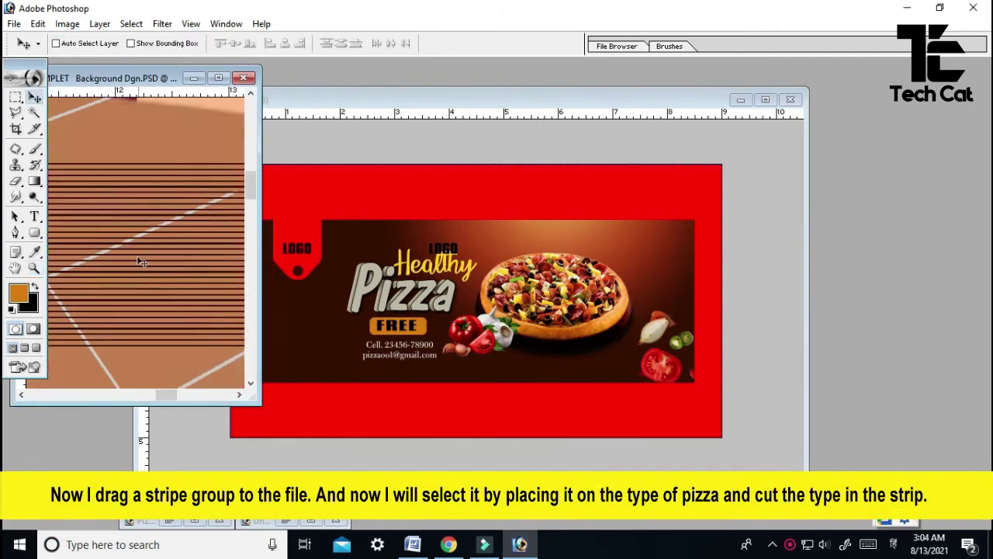
key("ctrl+space")
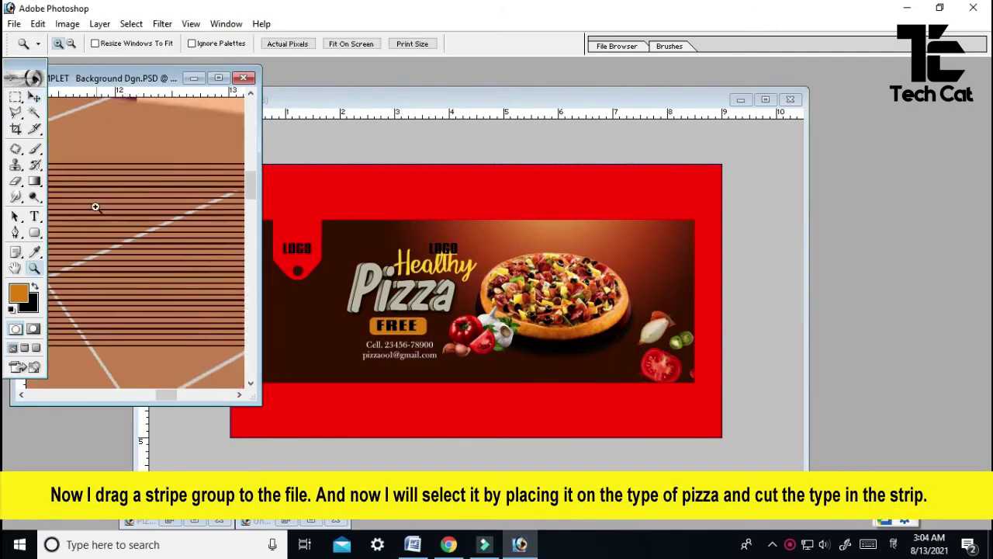
left_click_drag(95, 208, 157, 278)
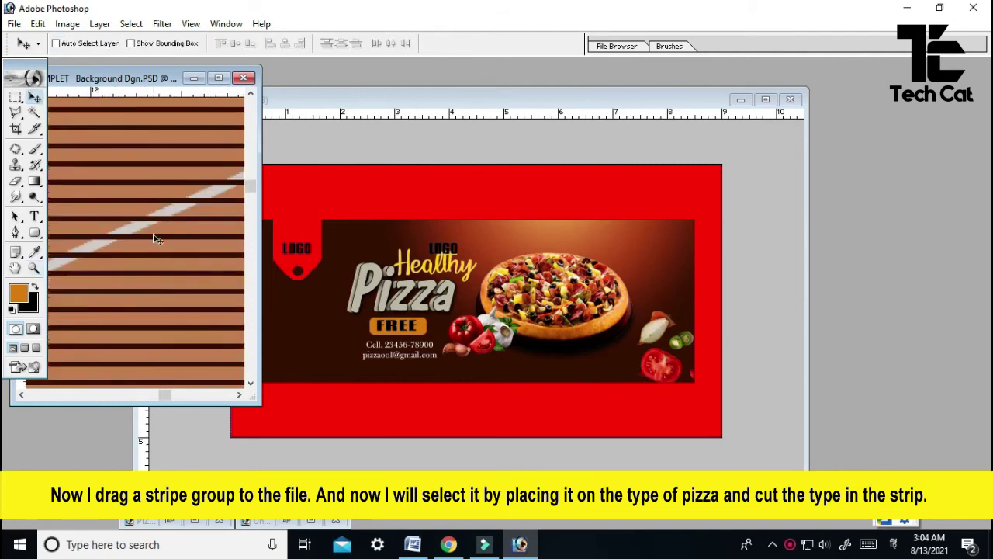
right_click(155, 238)
left_click(182, 245)
left_click_drag(181, 246, 402, 299)
Switch to a full-screen view and align the stripes so they cover the whole "Pizza" word
key("f")
key("ctrl+space")
left_click_drag(358, 244, 515, 343)
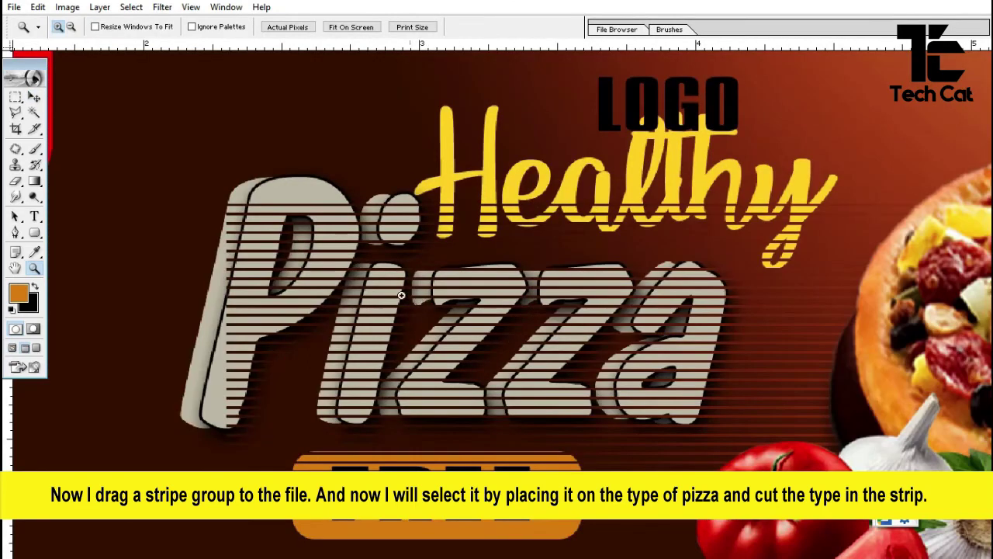
key("v")
left_click_drag(395, 298, 301, 276)
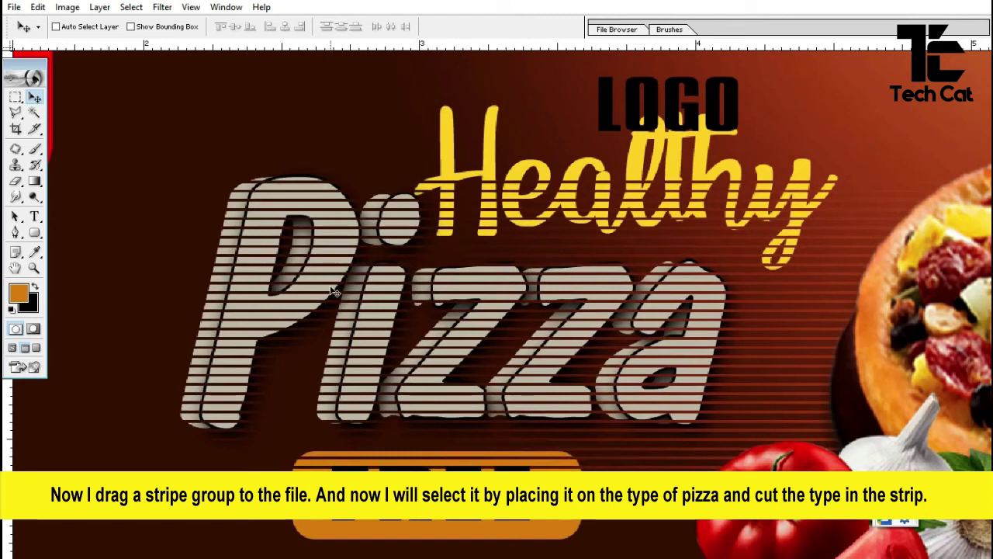
key("Down")
key("Down")
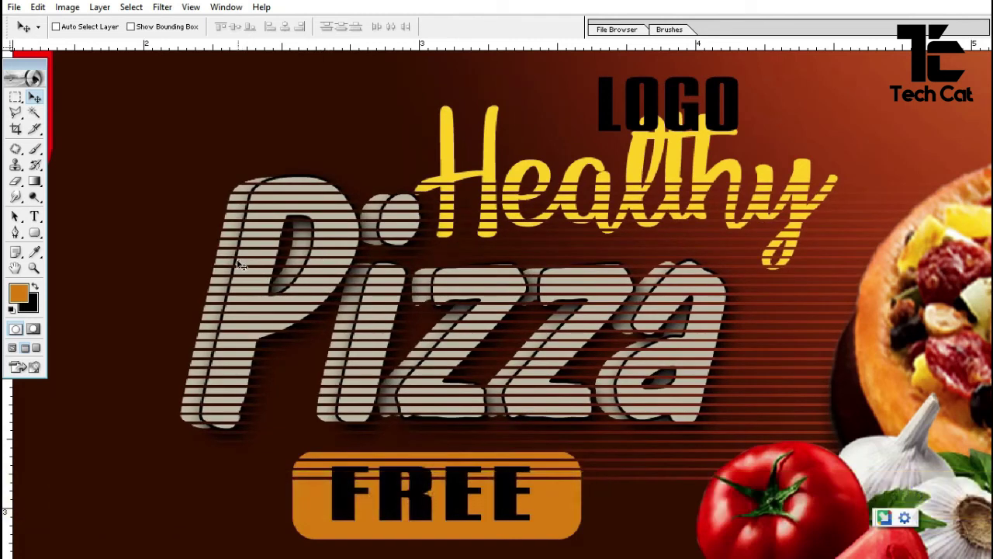
Load the stripes' transparency as a new selection and cut it out of the "Pizza" lettering's extruded side layer
key("alt+s")
key("o")
key("Return")
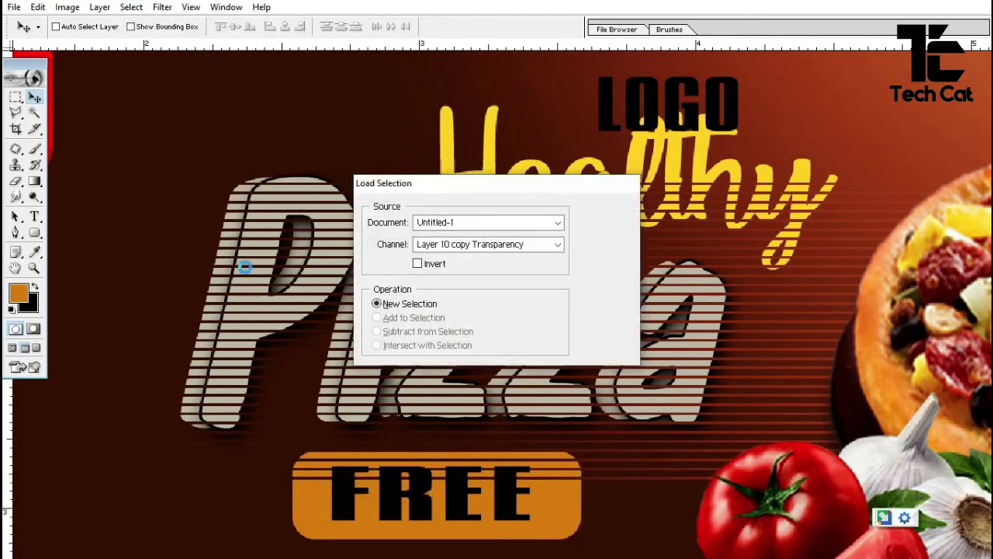
key("z")
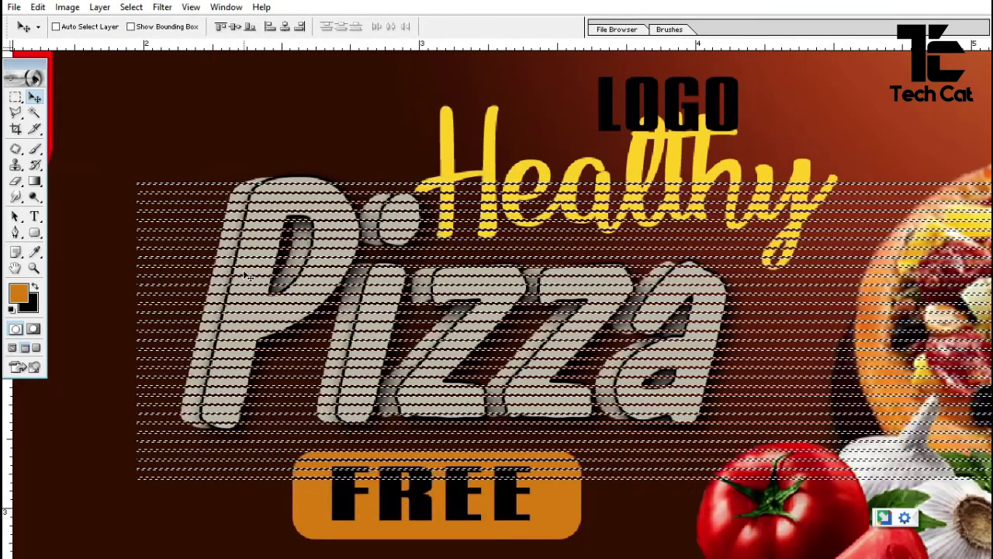
left_click_drag(184, 220, 251, 282)
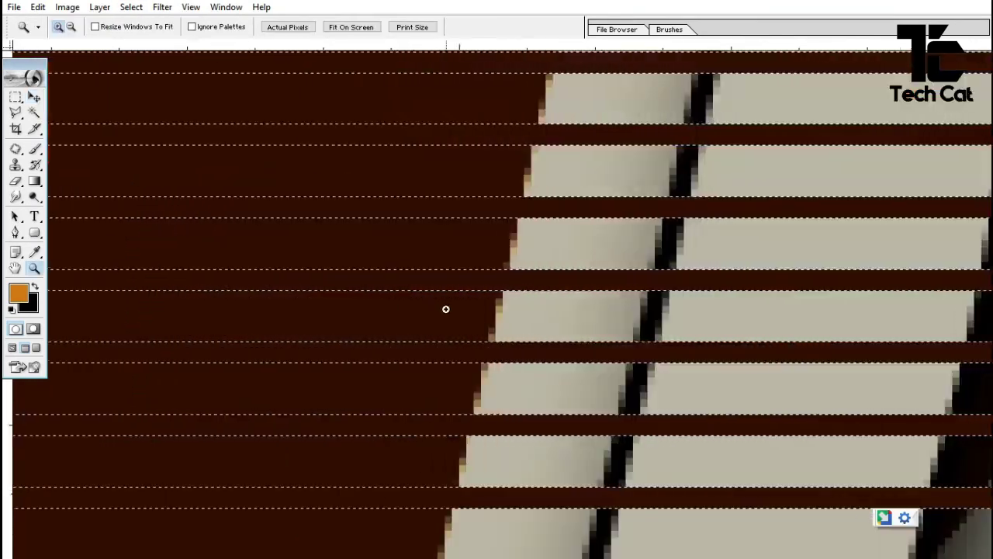
key("v")
right_click(532, 307)
left_click(544, 313)
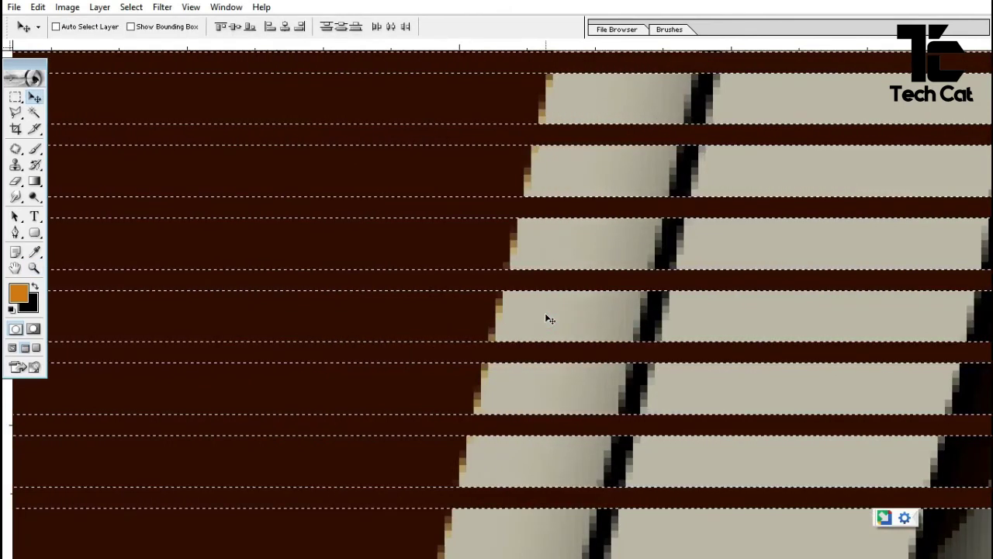
key("ctrl+d")
Delete the stripe layer covering the "Pizza" and "Healthy" lettering
key("ctrl+minus")
key("ctrl+minus")
key("ctrl+minus")
key("ctrl+minus")
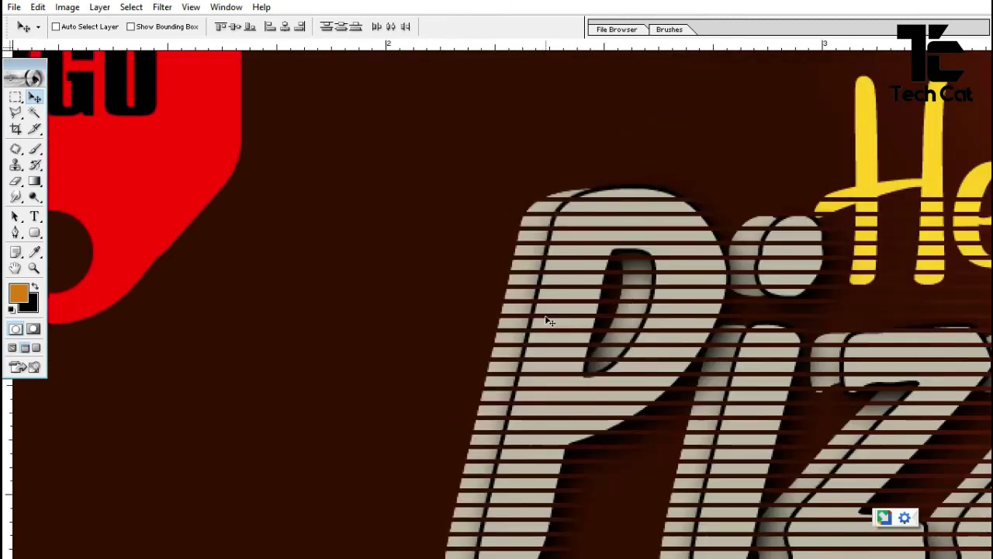
right_click(551, 332)
left_click(574, 341)
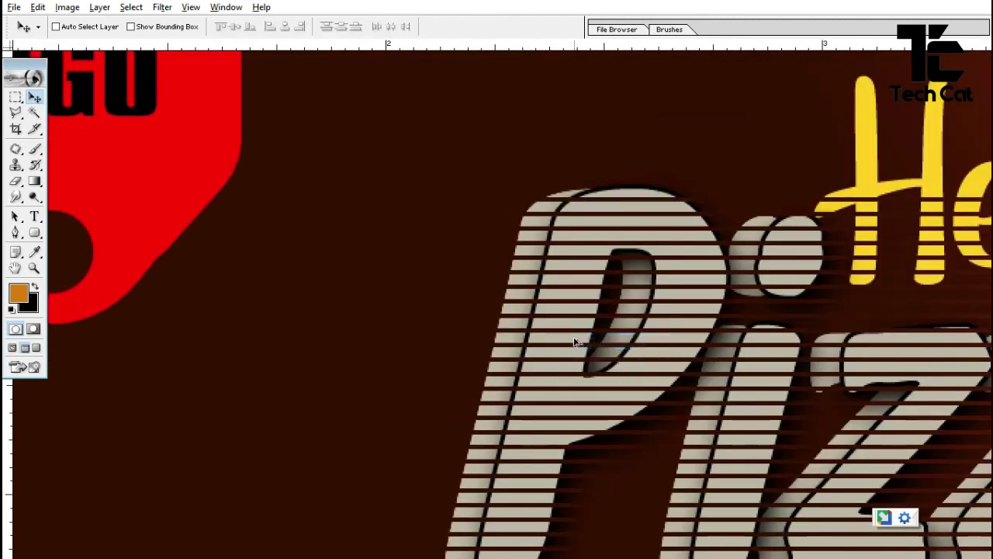
key("alt+l")
key("d")
key("Return")
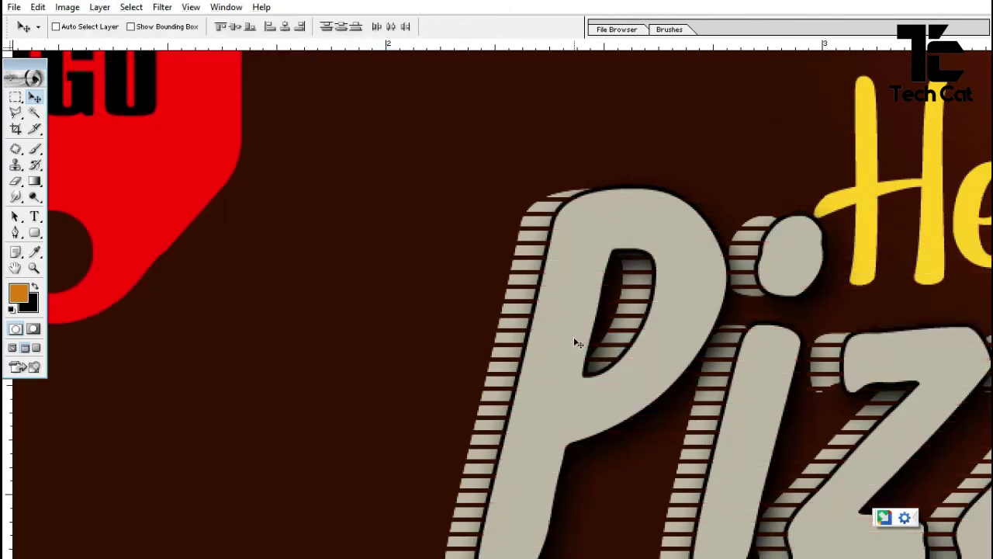
Examine the striped edges of the "Pizza" lettering up close and within the whole banner
key("ctrl+0")
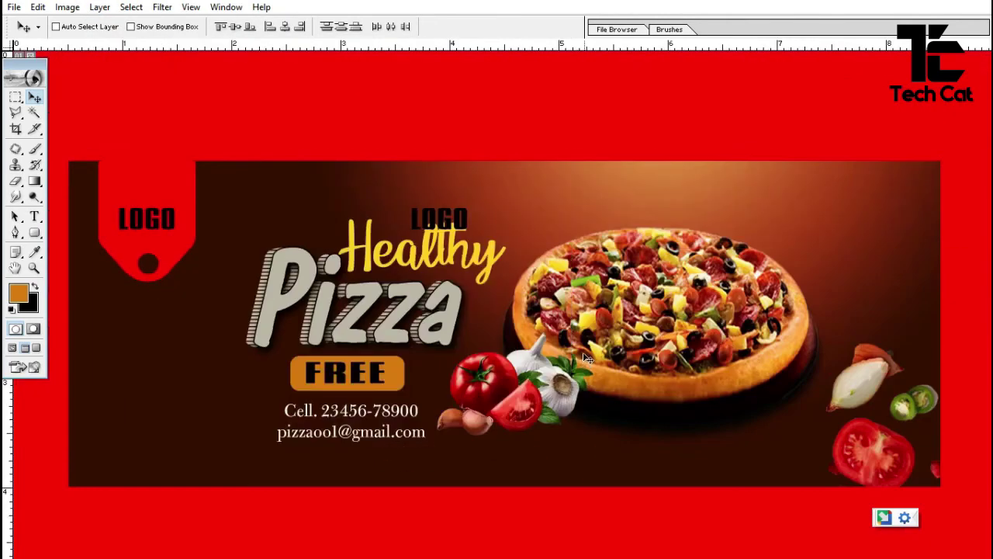
key("z")
mouse_move(213, 222)
left_mouse_down()
mouse_move(402, 335)
mouse_move(499, 370)
left_mouse_up()
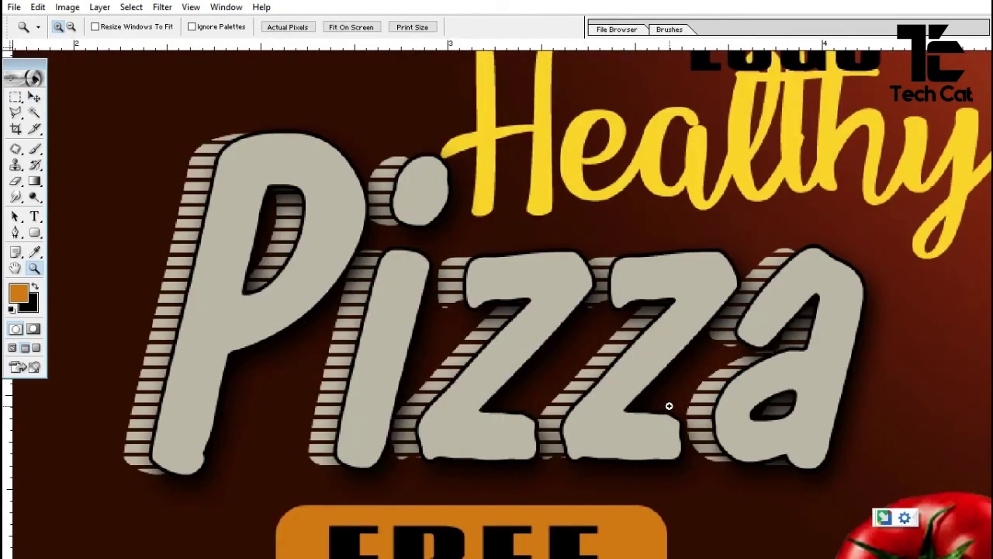
key("ctrl+minus")
key("ctrl+minus")
key("ctrl+minus")
key("ctrl+minus")
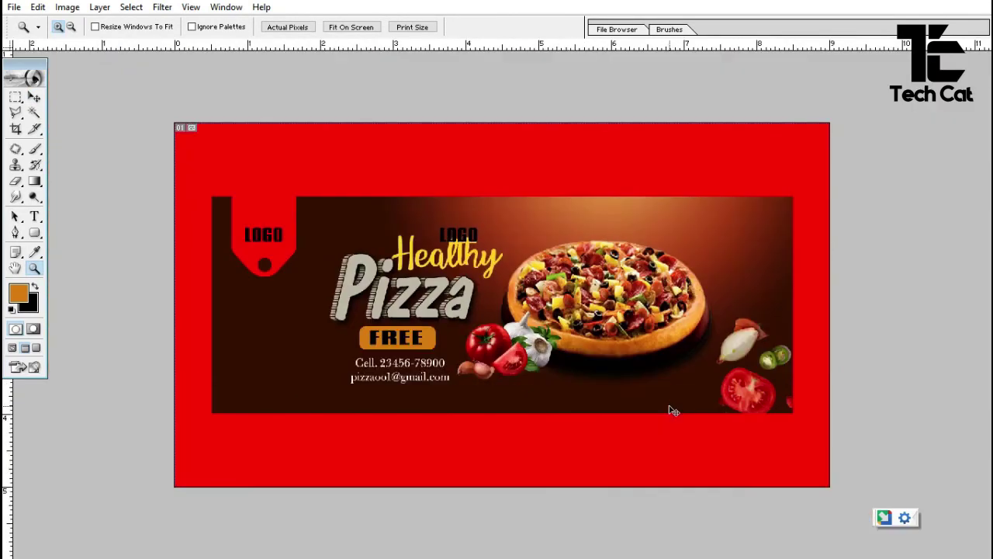
key("ctrl+plus")
key("ctrl+minus")
Make a small circular selection in the dark lower-left area of the banner
left_click_drag(173, 302, 402, 442)
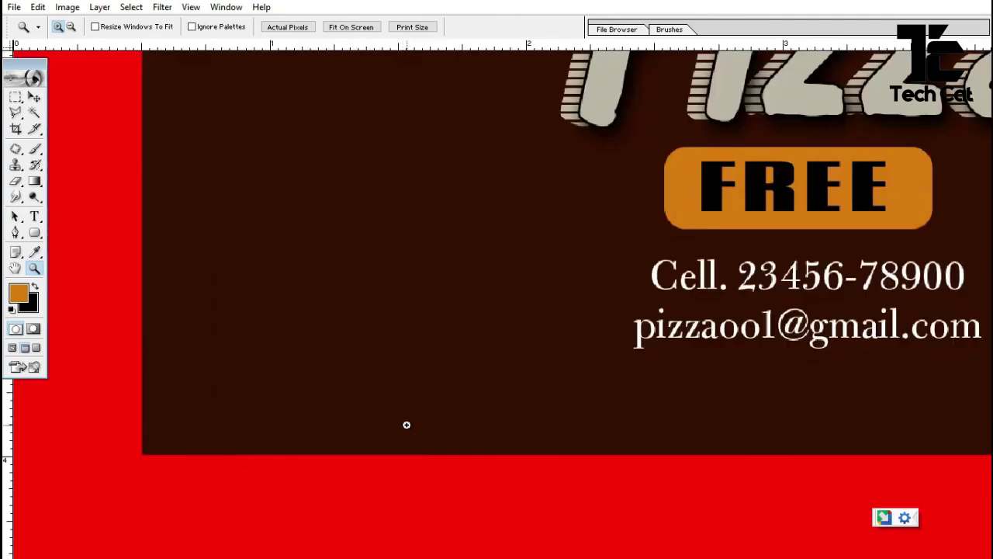
key("m")
left_click_drag(240, 259, 259, 277)
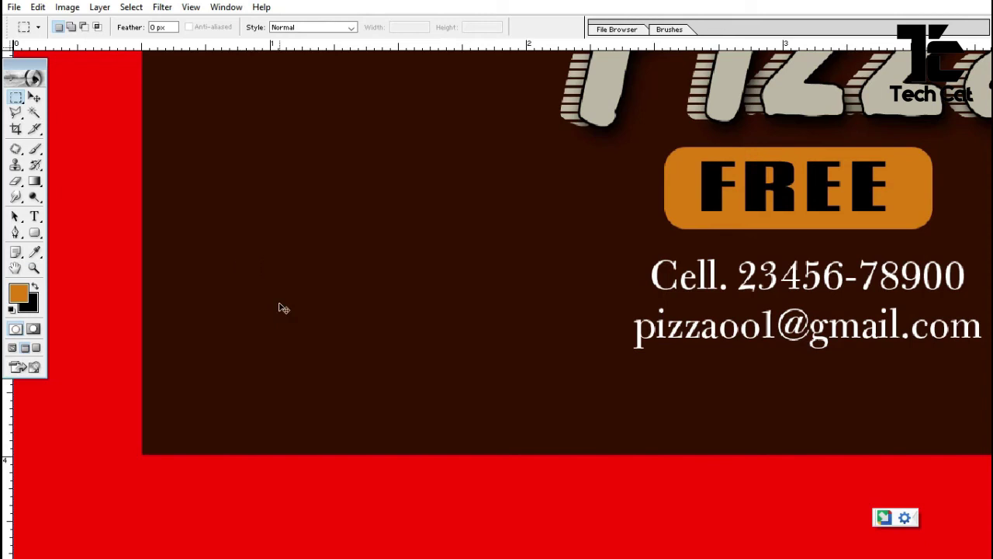
key("shift+m")
left_click_drag(270, 269, 283, 282)
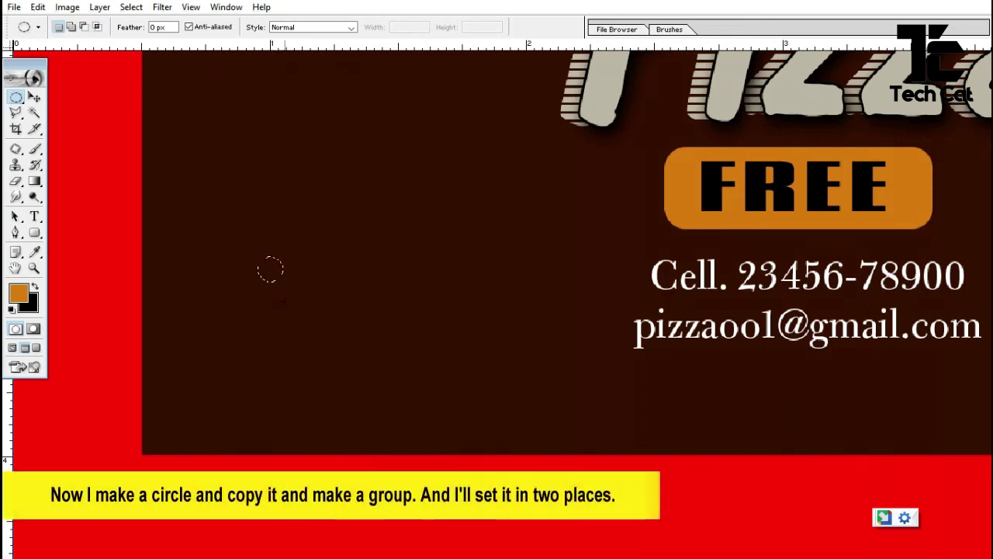
Fill the circular selection with the orange foreground colour and deselect it
key("v")
right_click(284, 306)
left_click(301, 316)
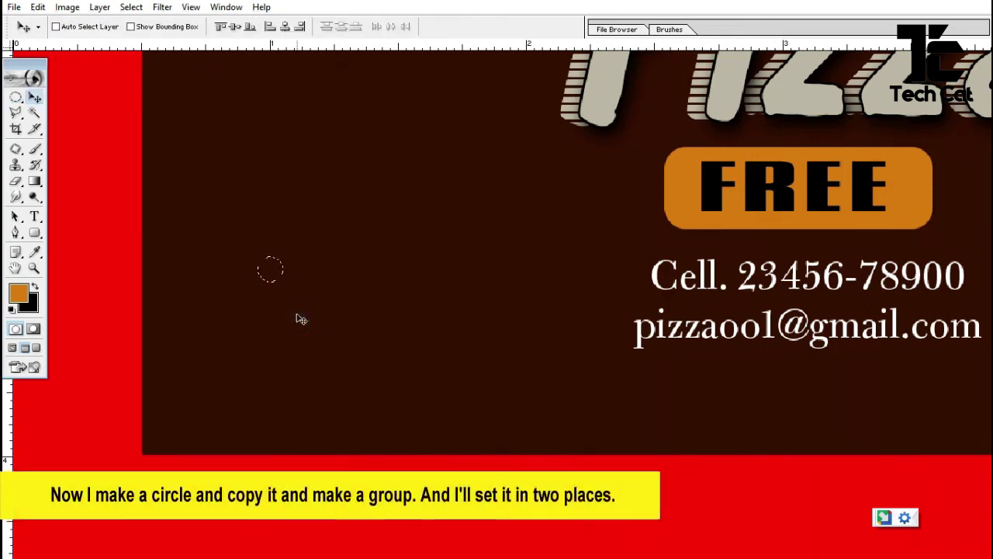
key("ctrl+d")
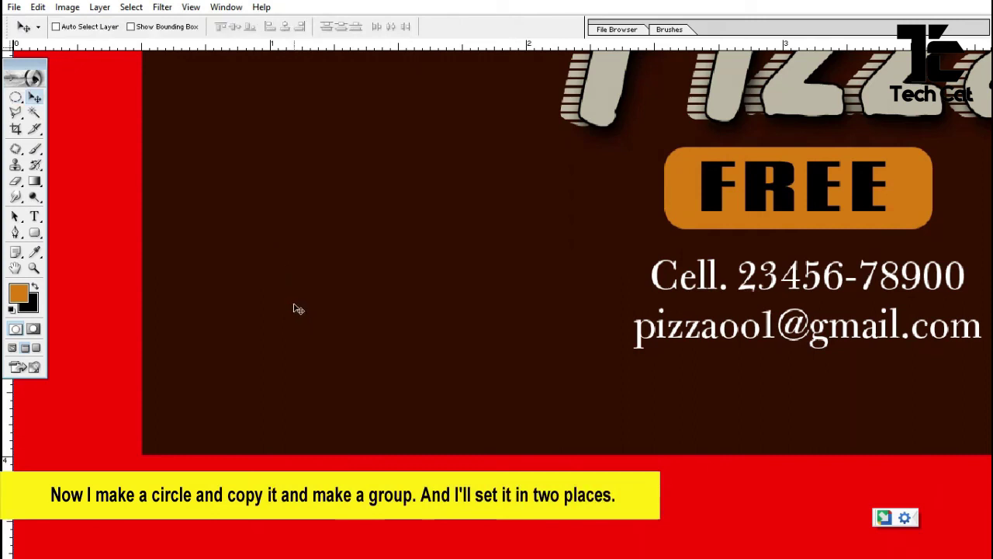
key("alt+s")
key("o")
key("Return")
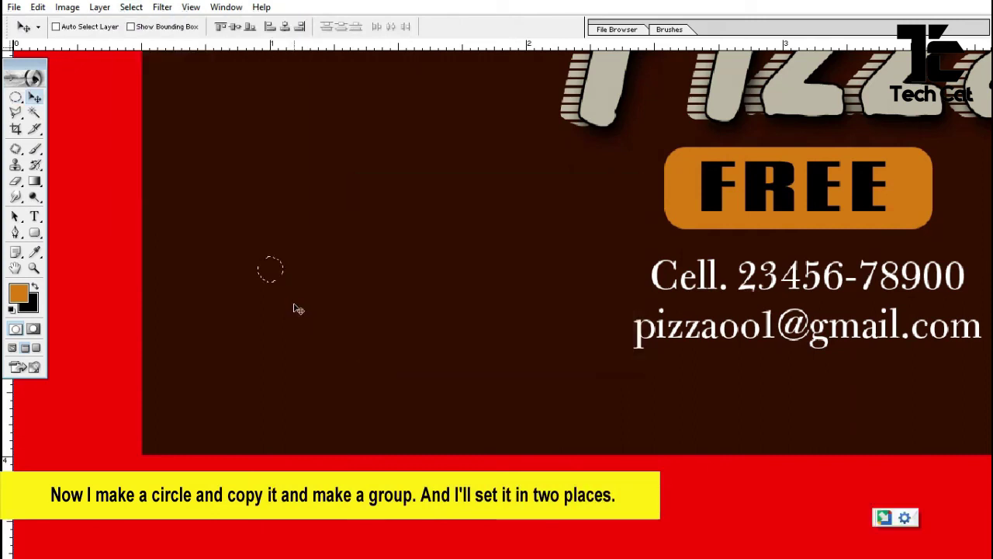
key("alt+e")
key("l")
key("Return")
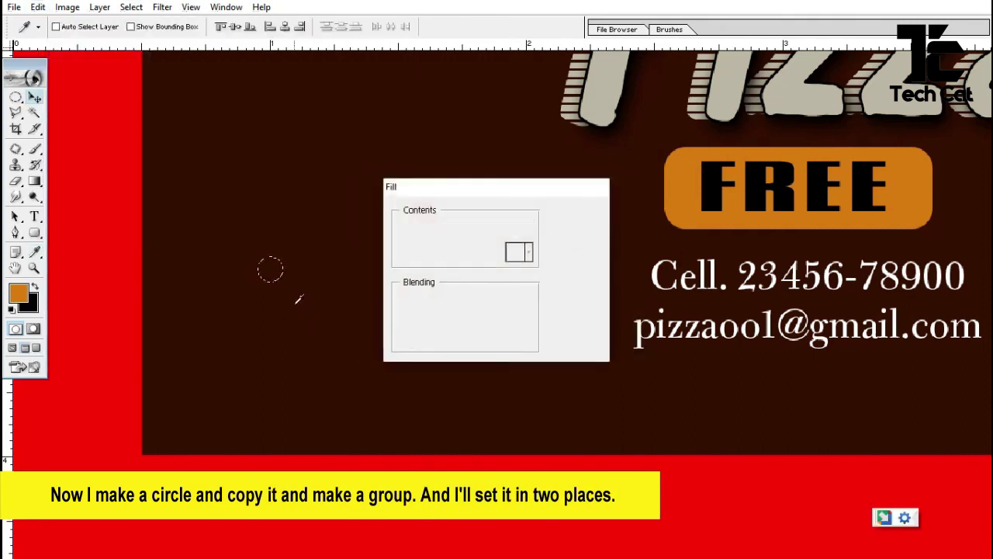
key("ctrl+d")
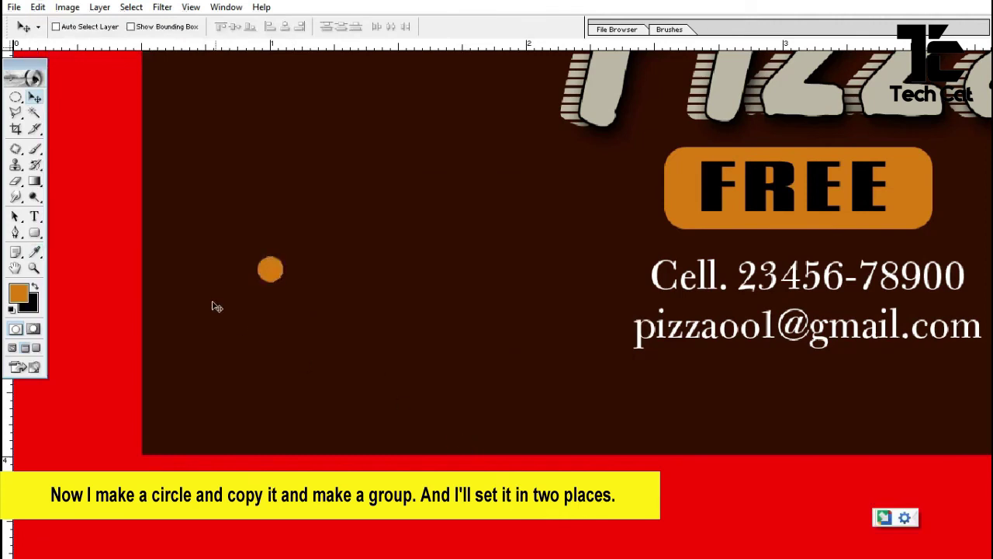
Duplicate the orange circle three times sideways to form an evenly spaced row of four
right_click(268, 279)
left_click(280, 276)
left_click_drag(269, 275, 306, 277)
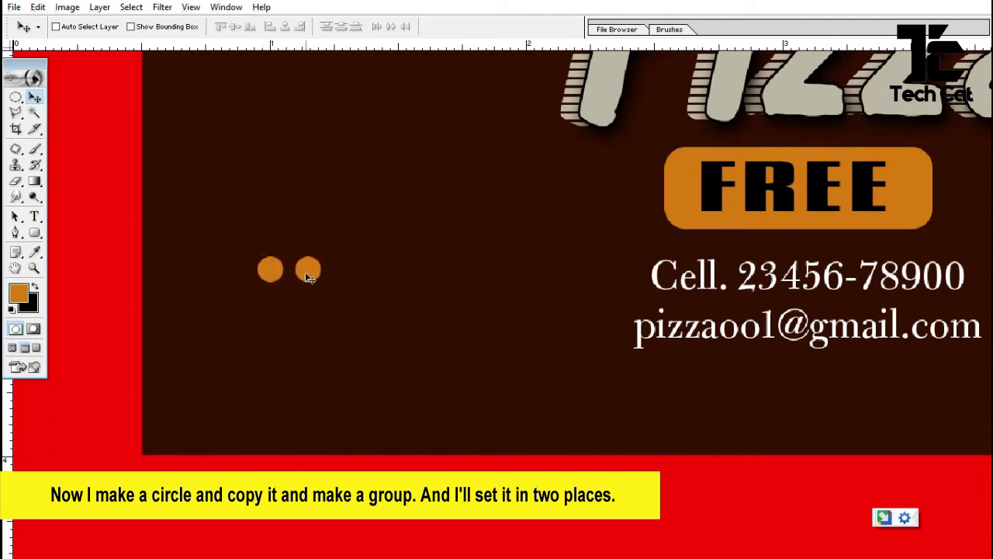
left_click_drag(307, 277, 346, 277)
left_click_drag(346, 277, 383, 277)
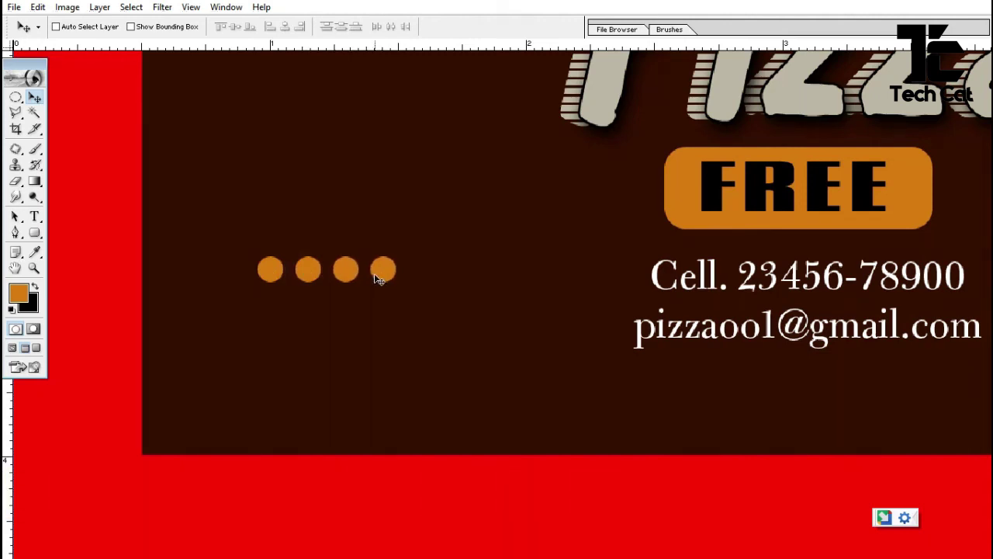
Duplicate the circle row repeatedly downward and sideways to build an eight-by-eight grid of circles
left_click_drag(347, 272, 351, 303)
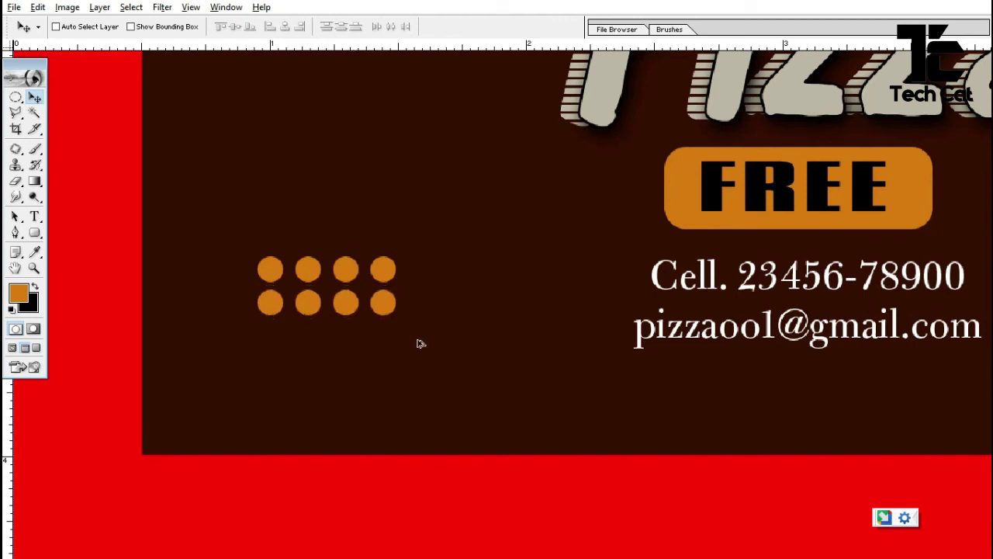
left_click_drag(354, 308, 356, 373)
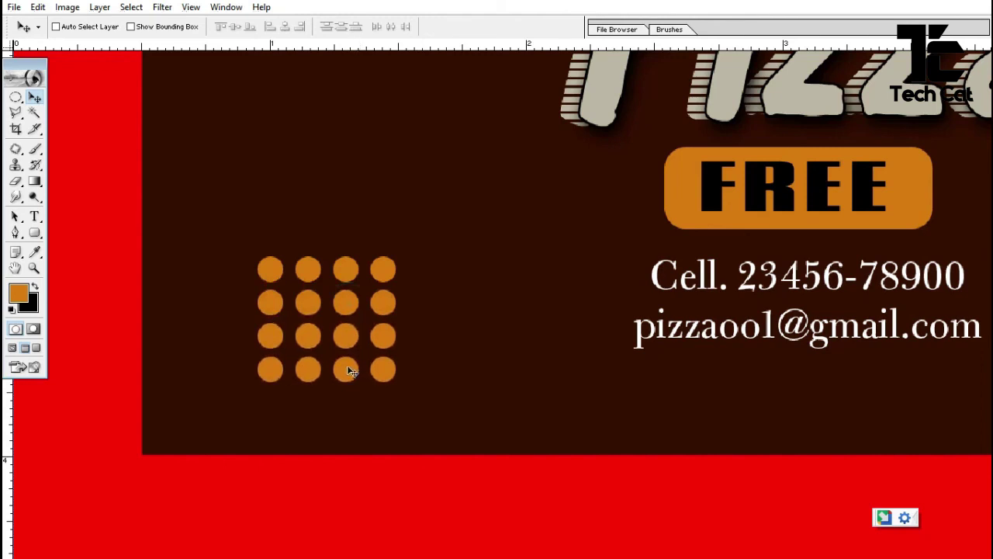
left_click_drag(346, 375, 489, 391)
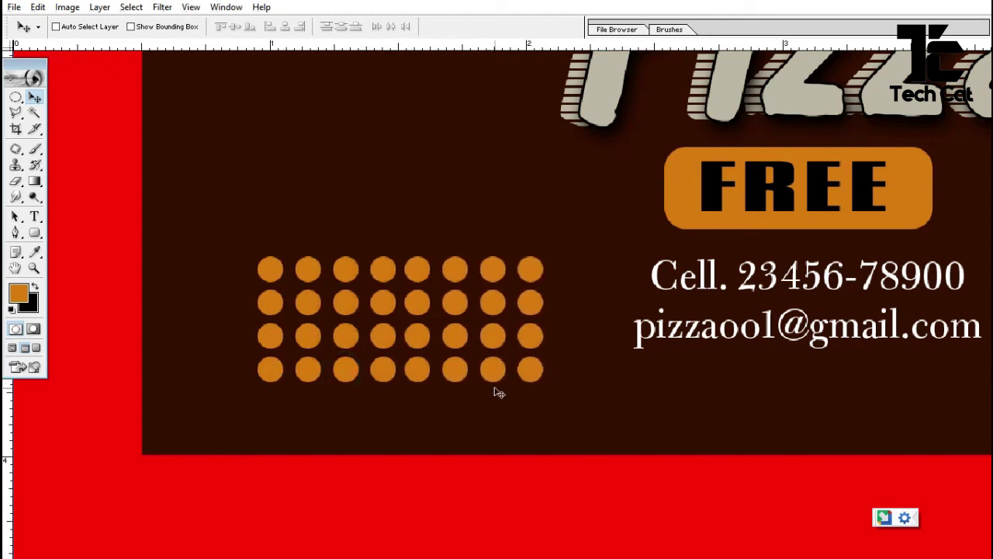
left_click_drag(421, 373, 423, 501)
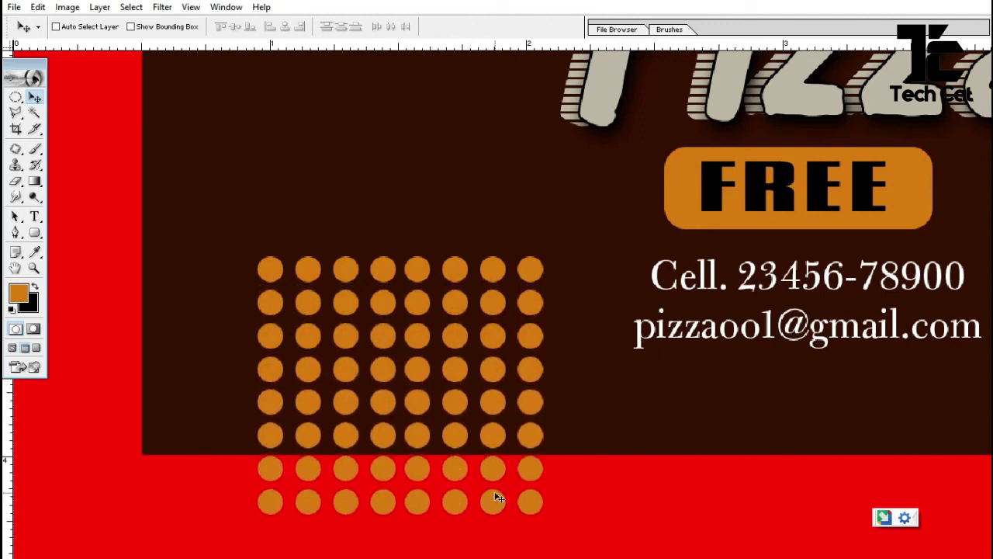
Scale the circle grid to 47.1% and place it against the banner's left edge, below the logo tag
key("ctrl+minus")
key("ctrl+minus")
key("ctrl+minus")
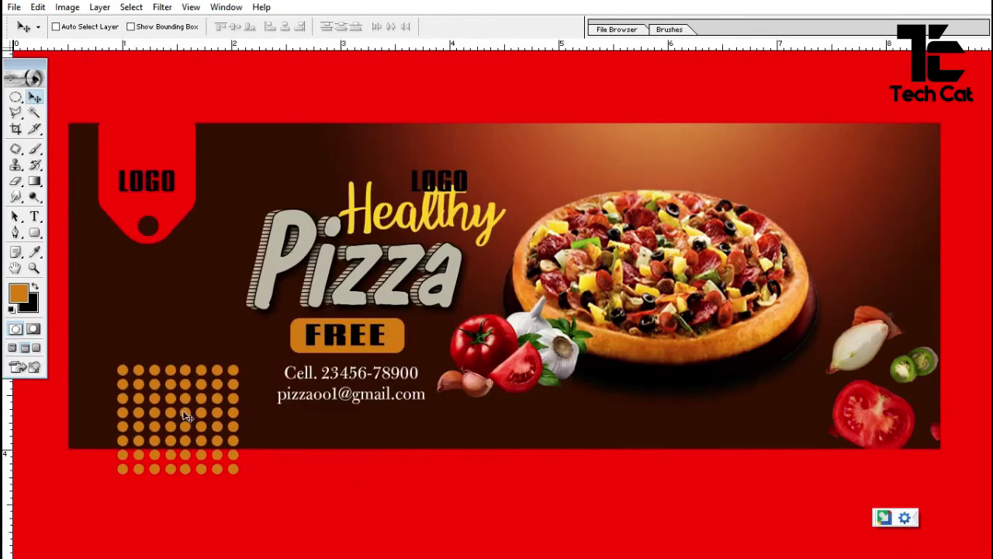
left_click_drag(185, 412, 164, 393)
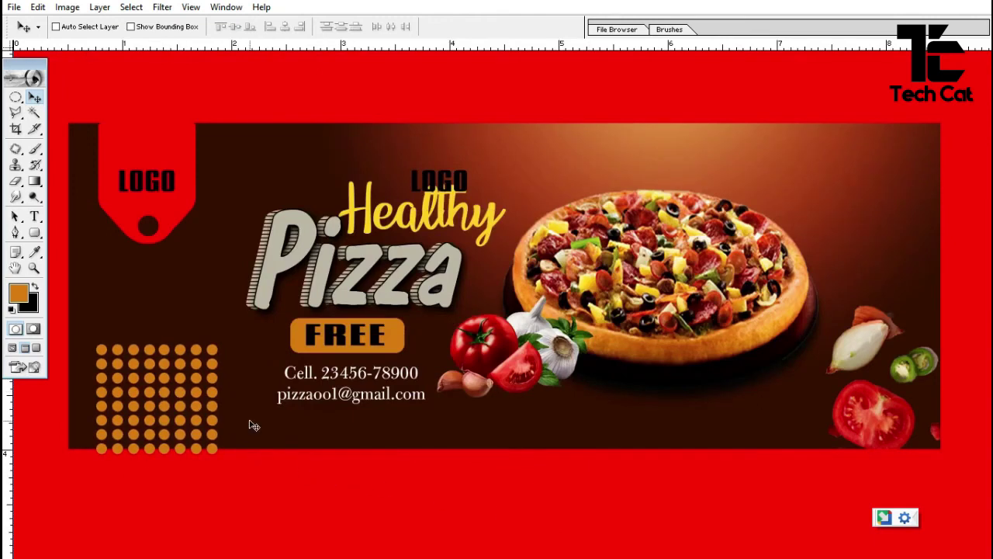
key("ctrl+t")
left_click_drag(219, 347, 190, 370)
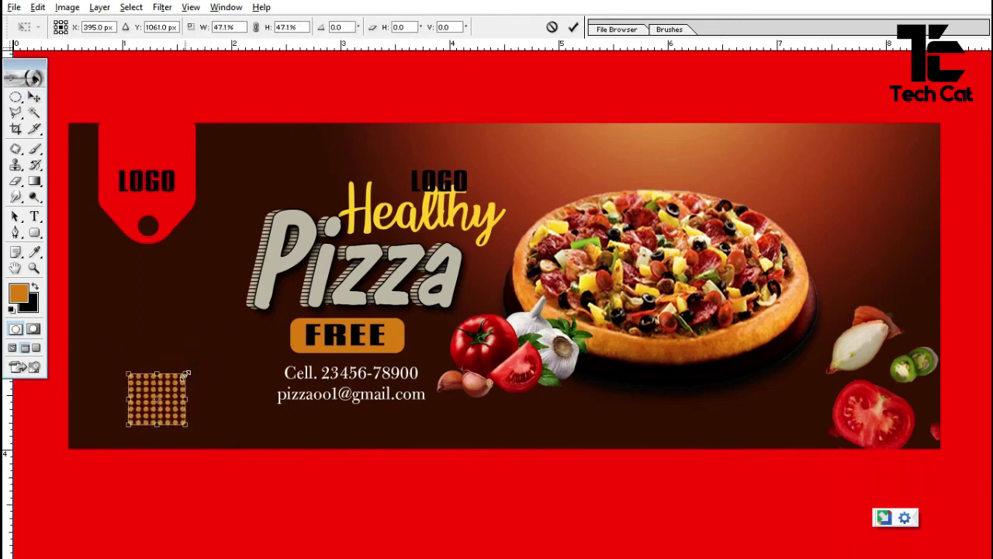
key("Return")
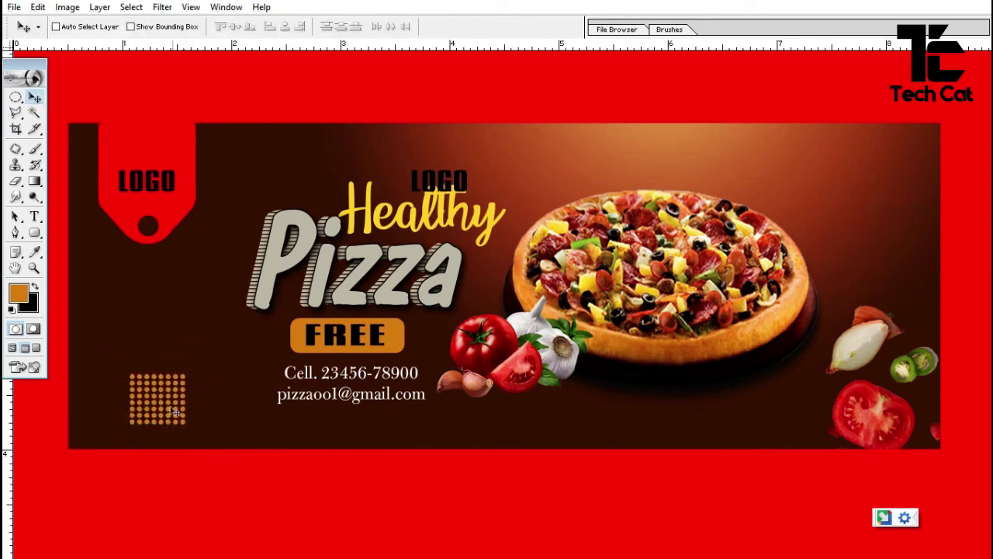
left_click_drag(165, 417, 61, 289)
Duplicate the circle grid sideways next to the original to form one block fifteen circles wide
key("z")
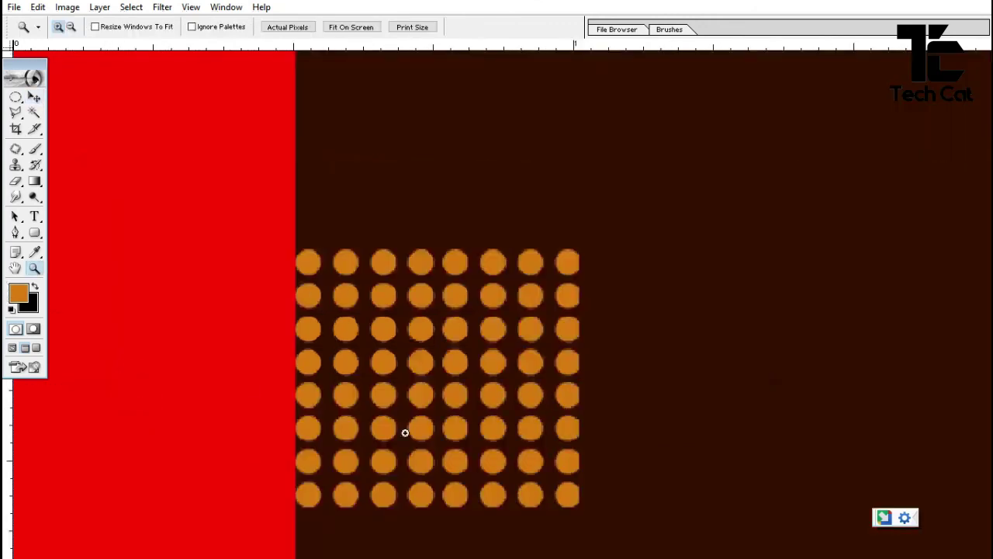
key("alt")
key("alt+v")
left_click(497, 460)
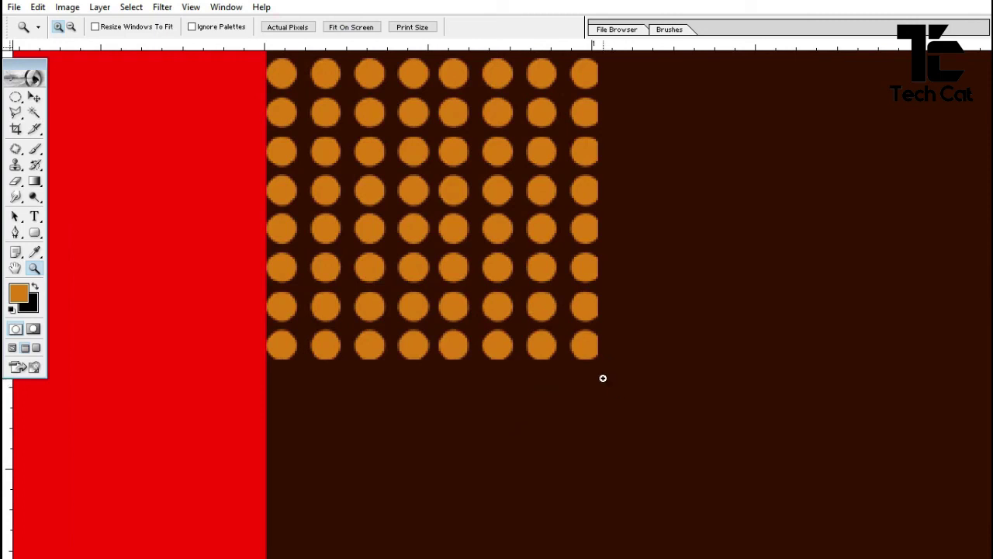
key("v")
right_click(583, 343)
left_click(603, 356)
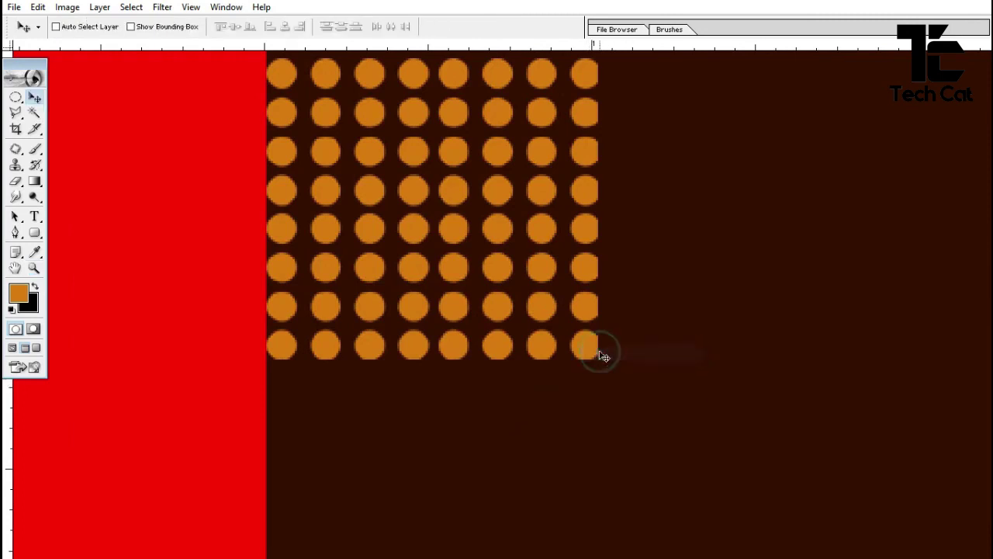
left_click_drag(587, 350, 889, 335)
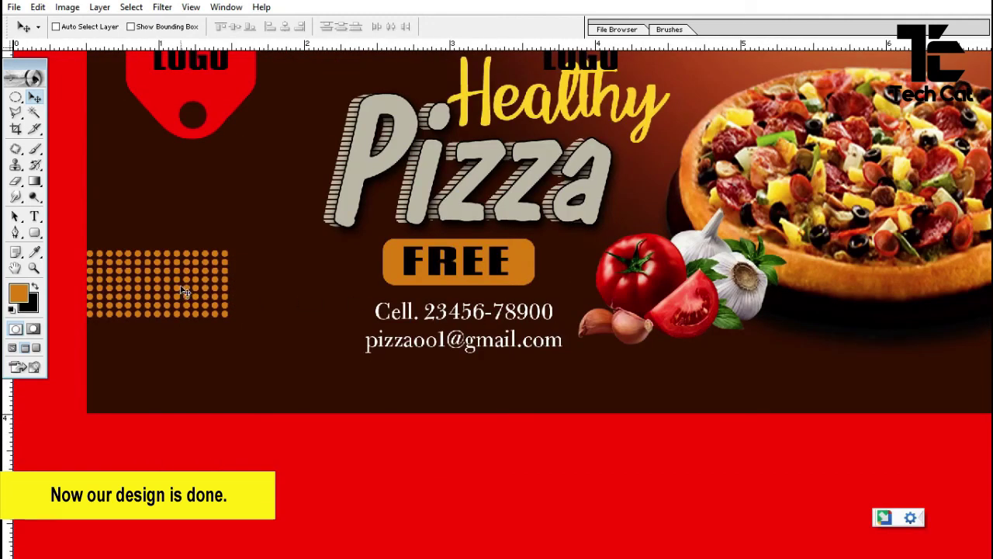
Move the circle block down toward the banner's lower-left corner and place a copy of it below the pizza
left_click_drag(182, 291, 175, 347)
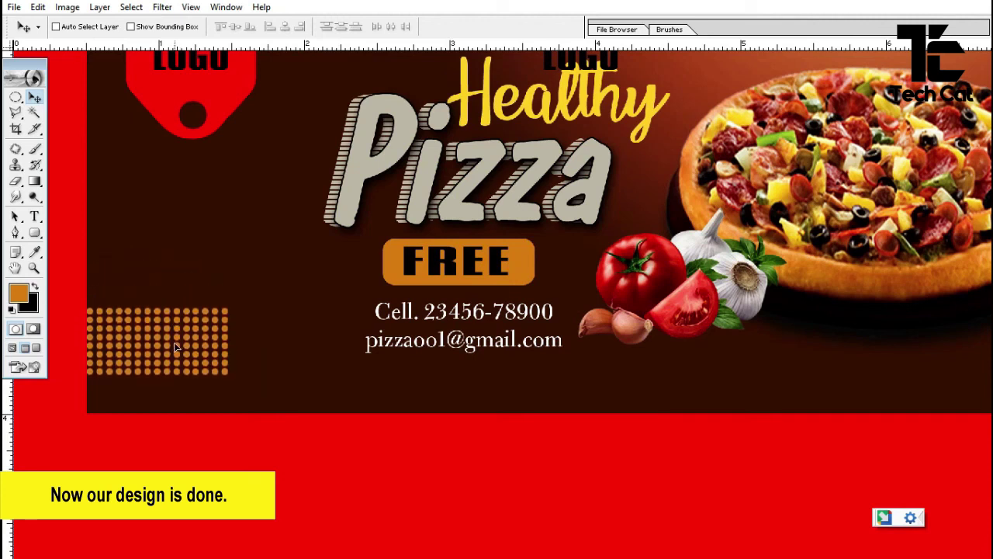
key("ctrl+minus")
key("ctrl+minus")
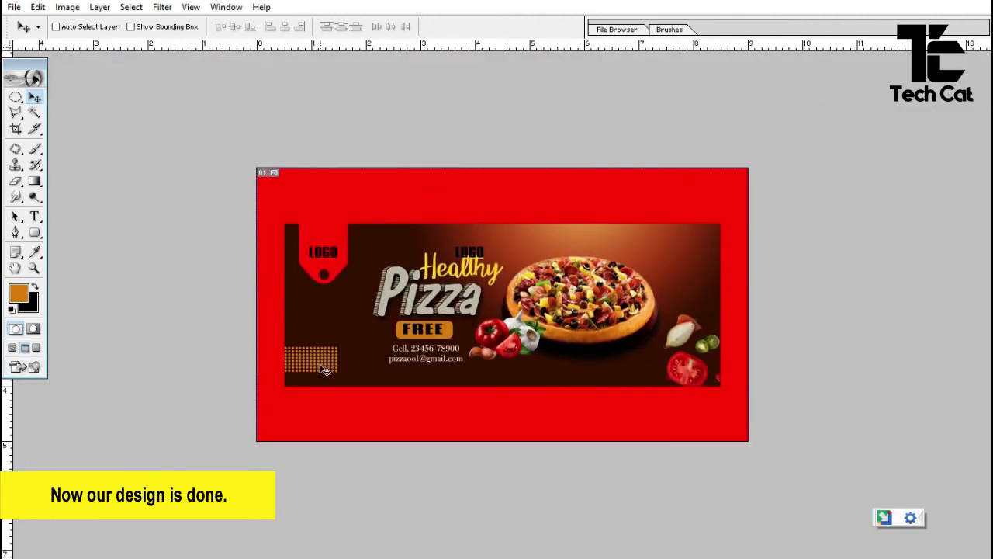
left_click_drag(315, 368, 610, 373, "alt")
key("ctrl+t")
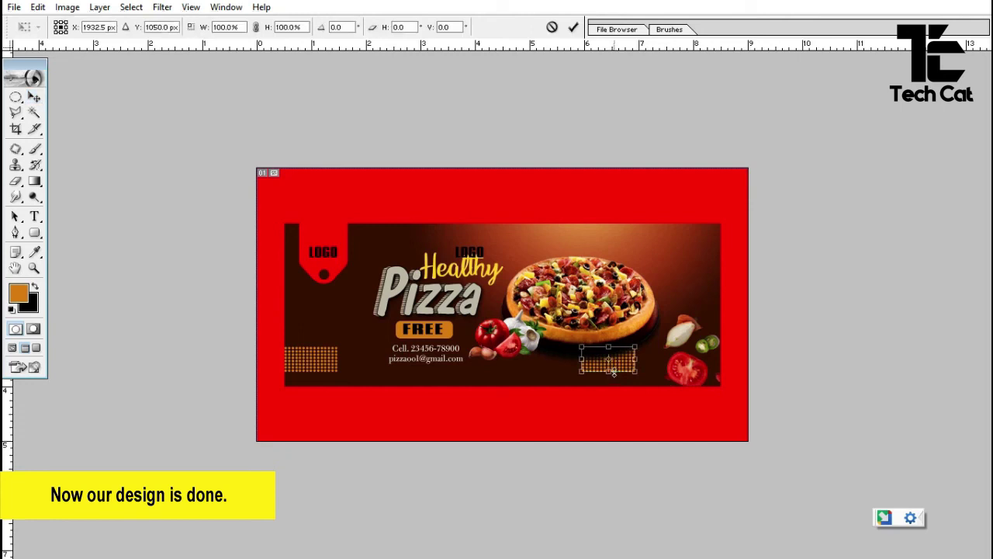
key("Return")
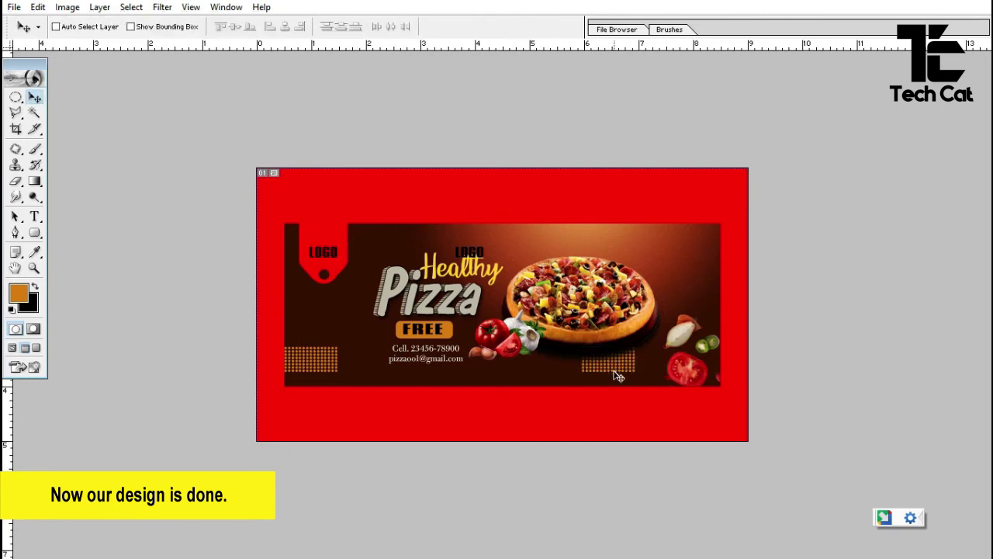
Move the copied circle block below the pizza straight down onto the banner's lower edge
key("z")
left_click(560, 311)
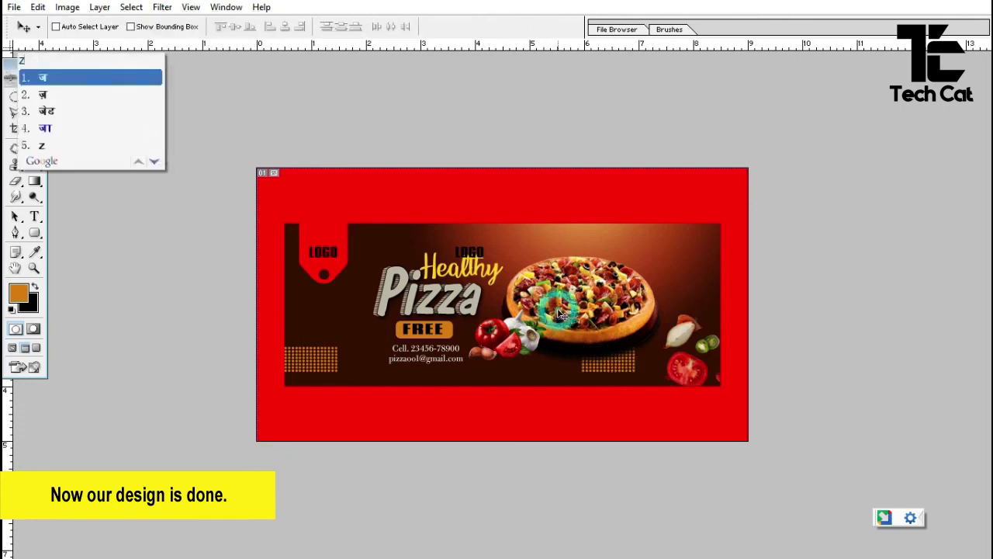
key("Escape")
left_click(552, 311)
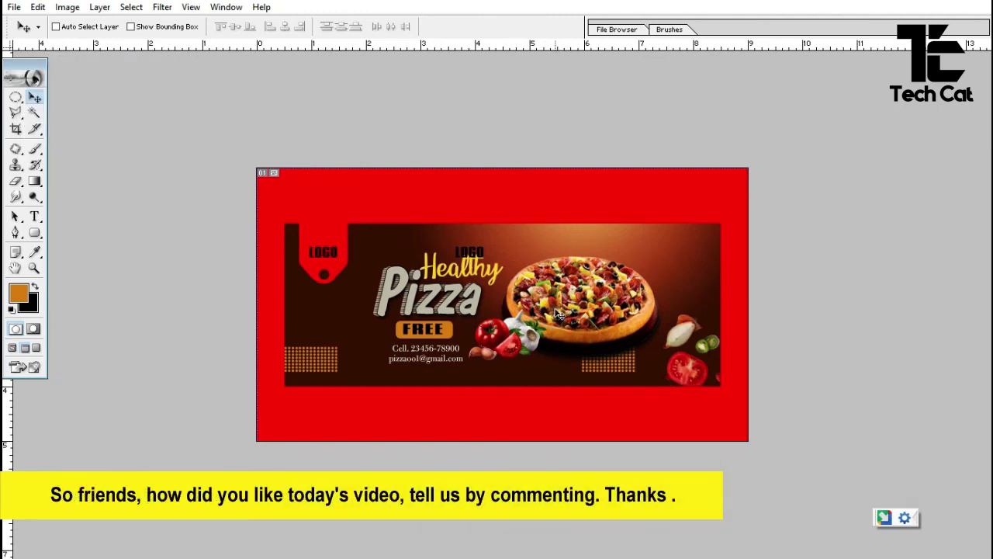
key("z")
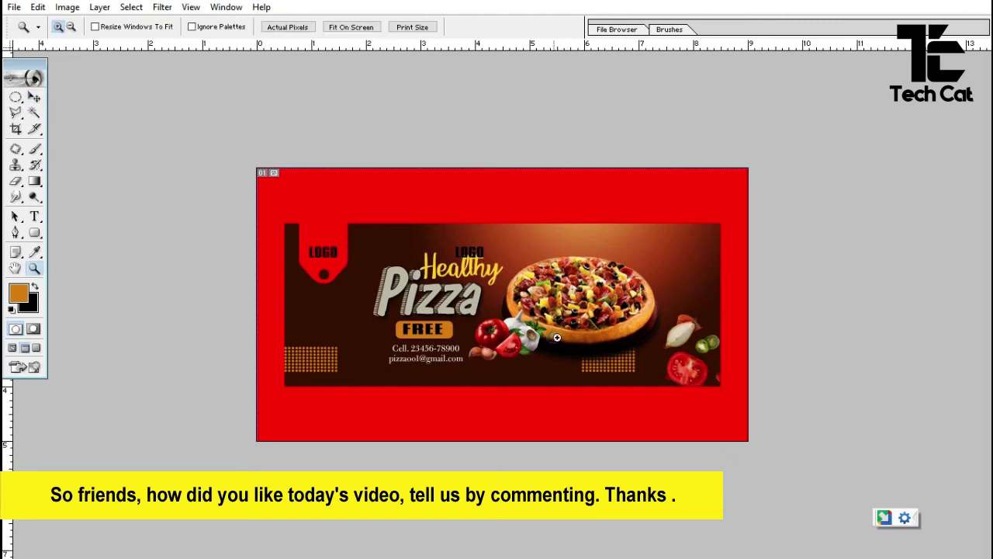
left_click_drag(554, 336, 691, 422)
key("v")
right_click(470, 257)
left_click(477, 257)
left_click_drag(475, 258, 477, 346)
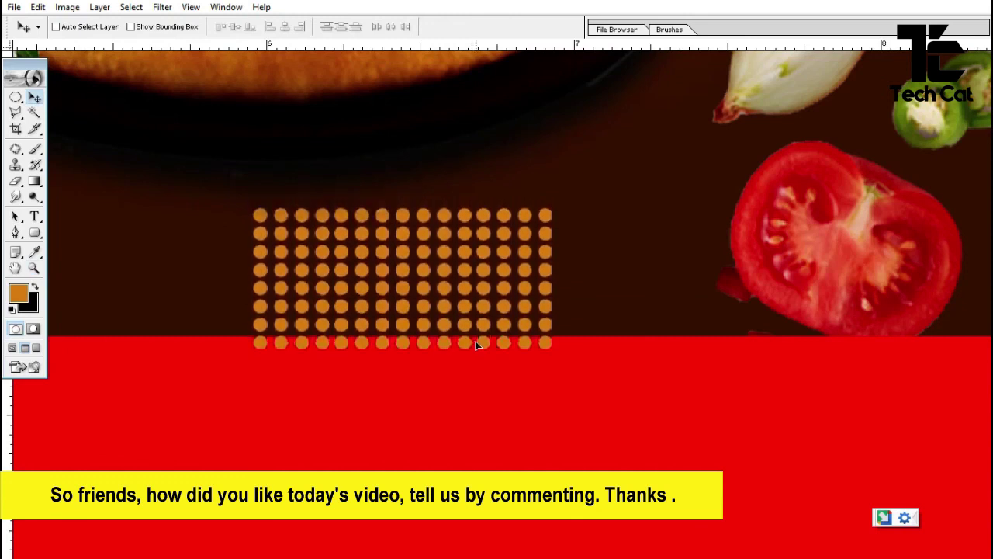
Rotate the copied circle block 90° clockwise and align its end with the banner's lower edge, partly behind the pizza
key("ctrl+t")
right_click(481, 346)
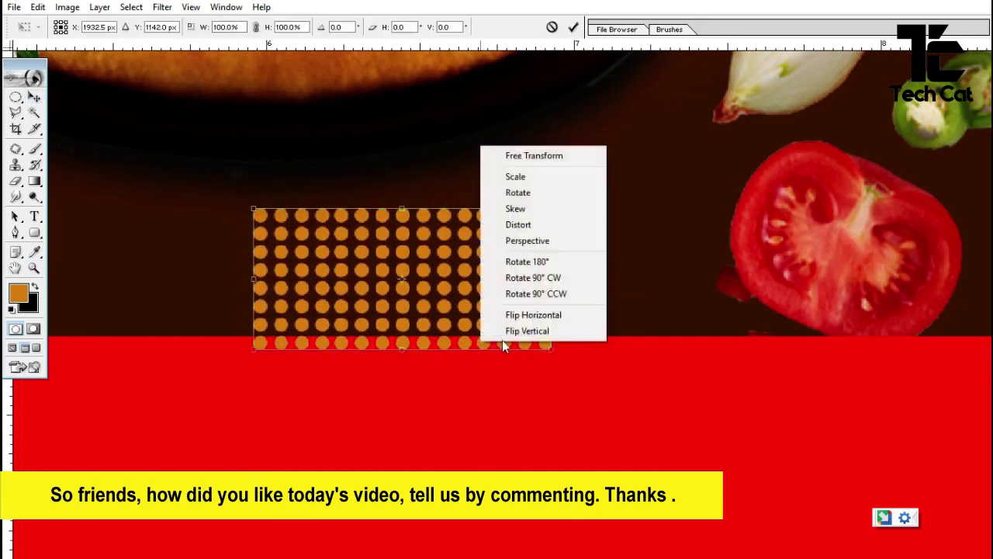
left_click(534, 279)
left_click_drag(433, 286, 479, 197)
key("Down")
key("Down")
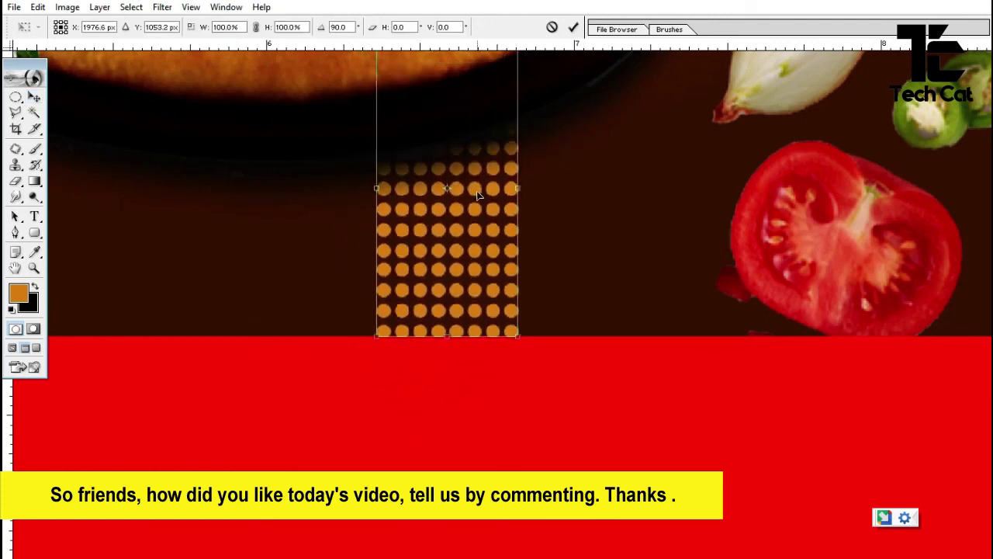
key("ctrl+minus")
key("ctrl+minus")
key("ctrl+minus")
key("ctrl+minus")
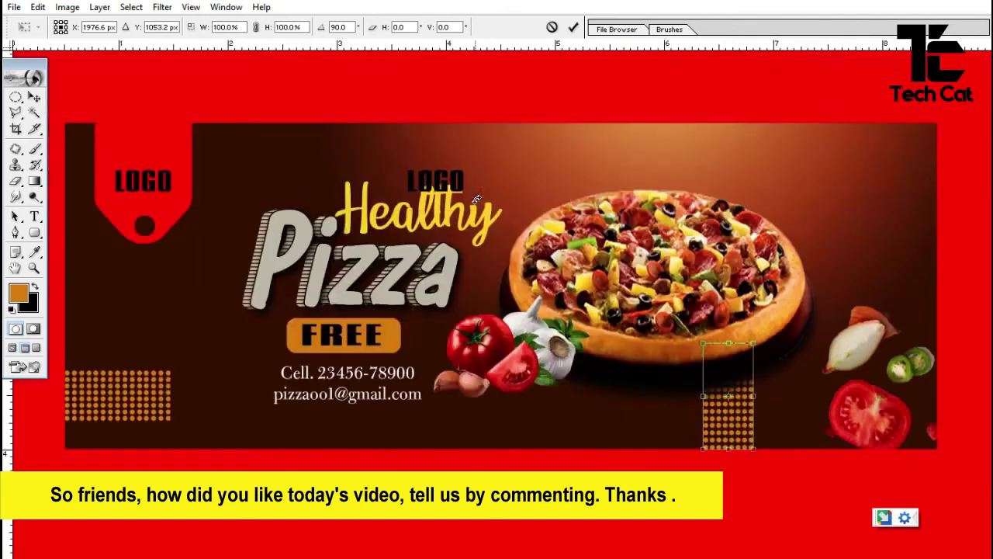
key("Return")
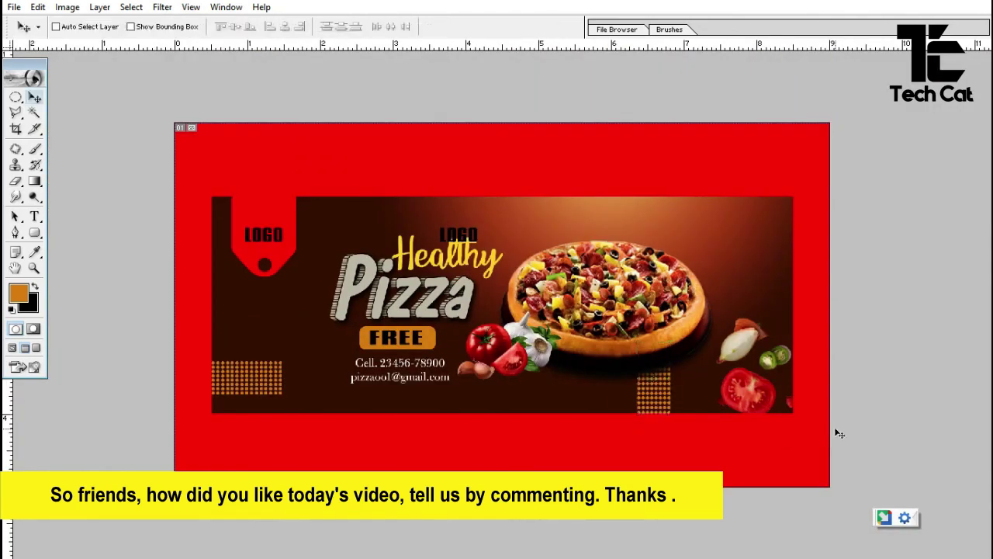